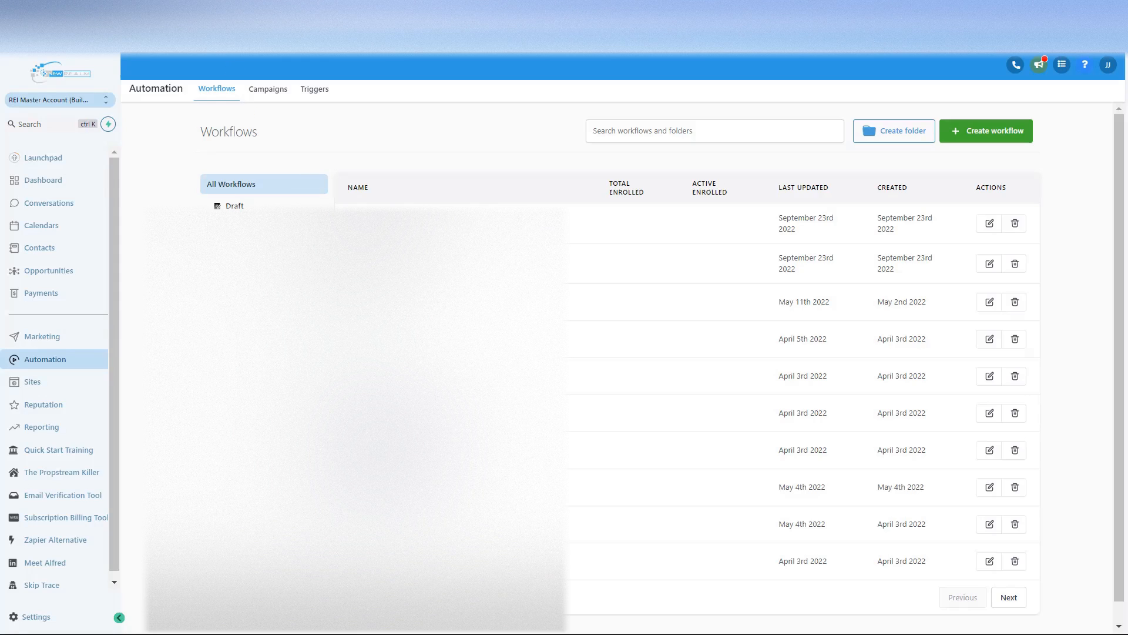
Step: Create a campaign folder named Test Demo Folder and open the Create Campaign dialog
{"action": "left_click", "coordinate": [279, 94]}
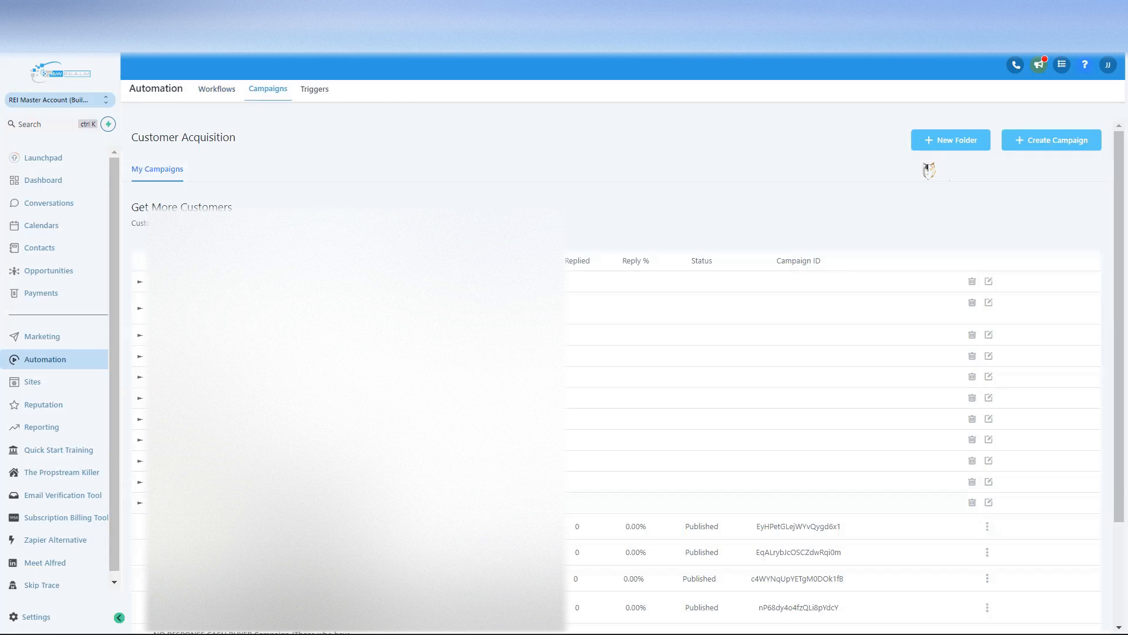
{"action": "left_click", "coordinate": [959, 144]}
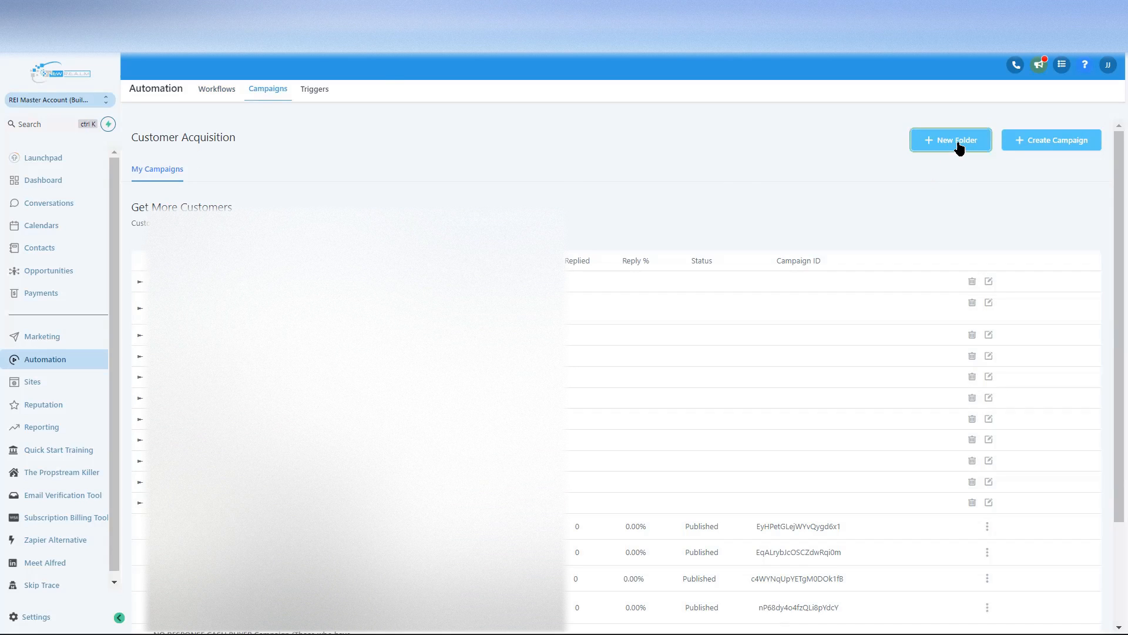
{"action": "left_click", "coordinate": [478, 137]}
{"action": "type", "text": "Test Demo Folder"}
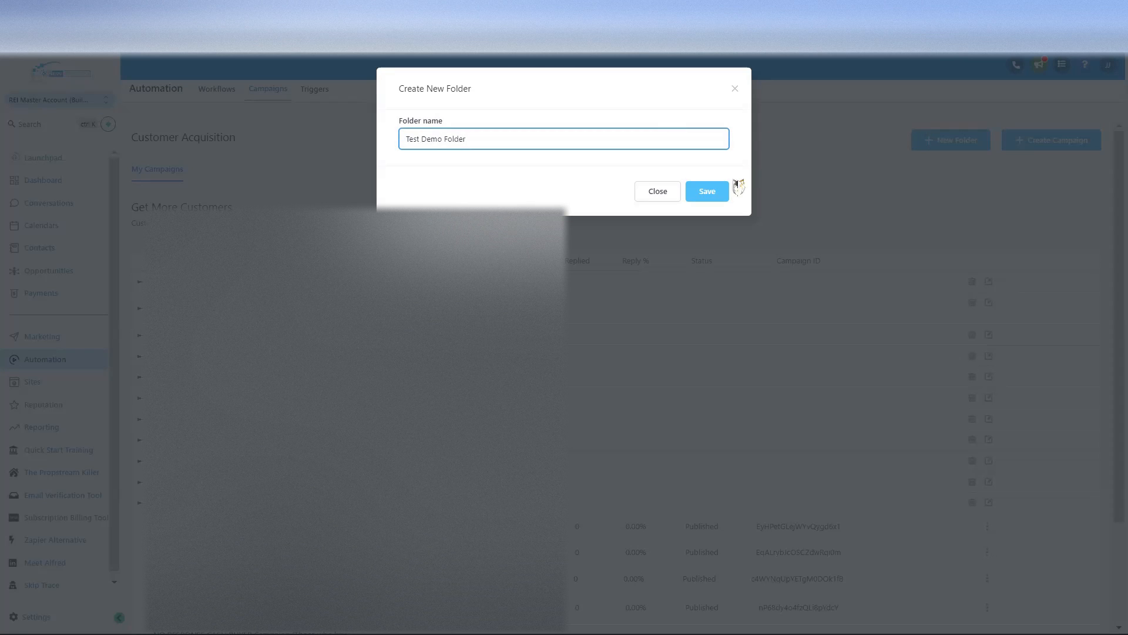
{"action": "left_click", "coordinate": [711, 193]}
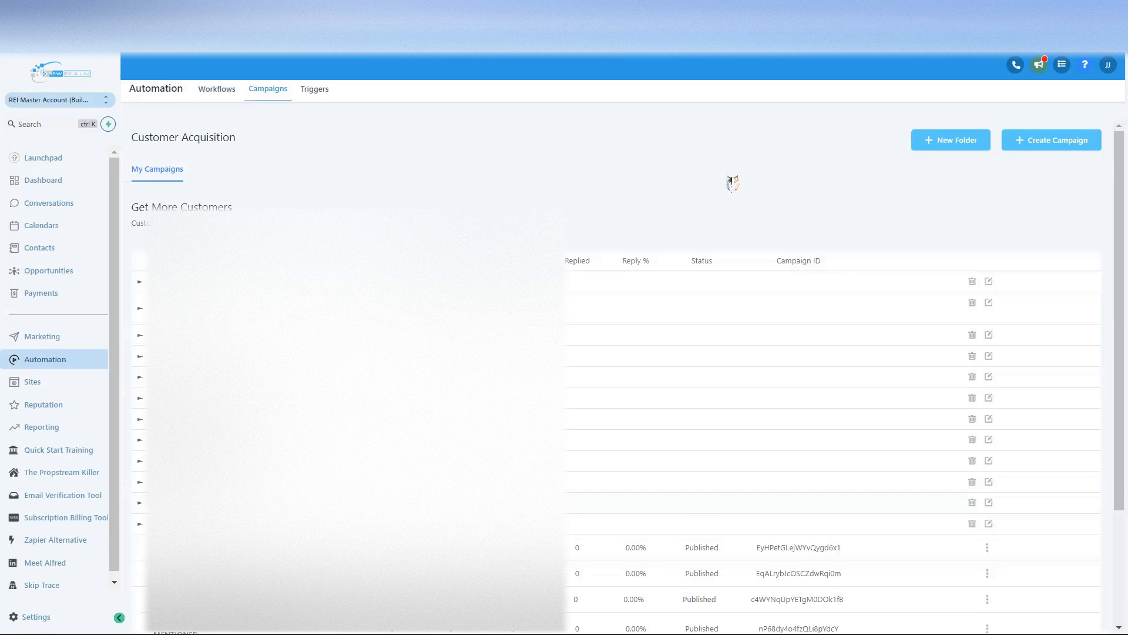
{"action": "left_click", "coordinate": [1049, 142]}
{"action": "left_click", "coordinate": [512, 183]}
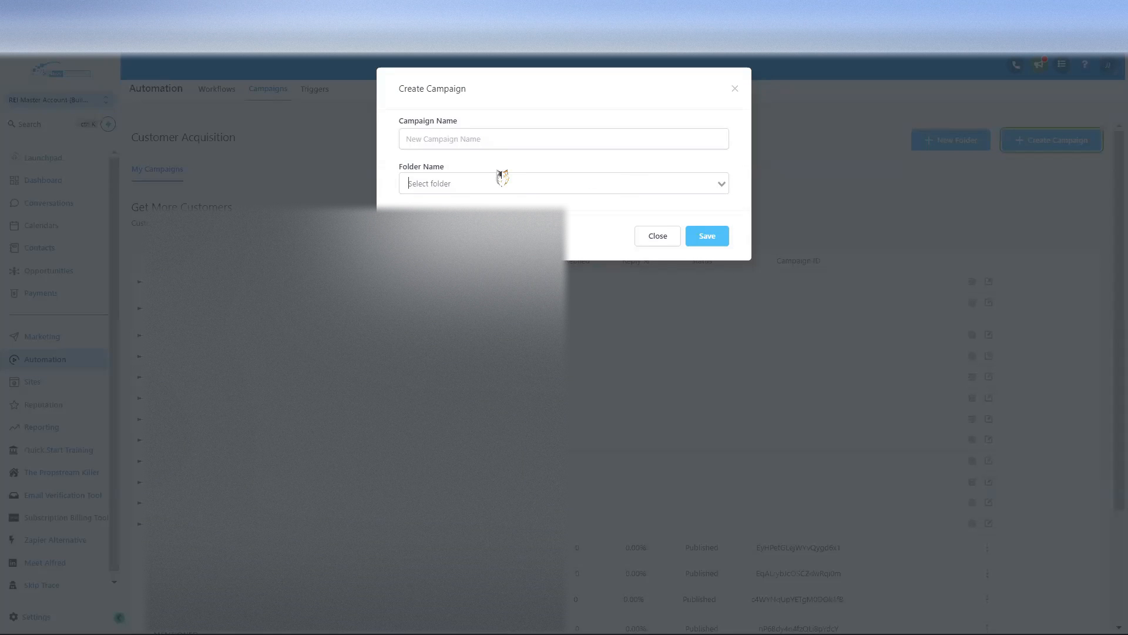
Step: Create a campaign named Bulk SMS filed under Test Demo Folder
{"action": "left_click", "coordinate": [462, 179]}
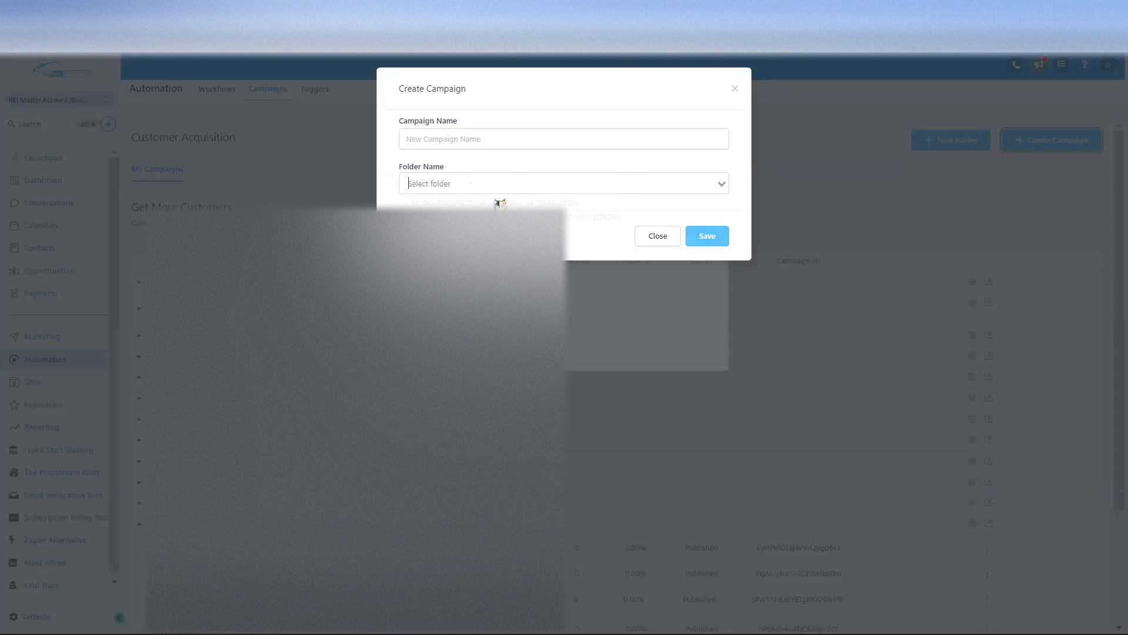
{"action": "type", "text": "test"}
{"action": "left_click", "coordinate": [467, 202]}
{"action": "left_click", "coordinate": [478, 140]}
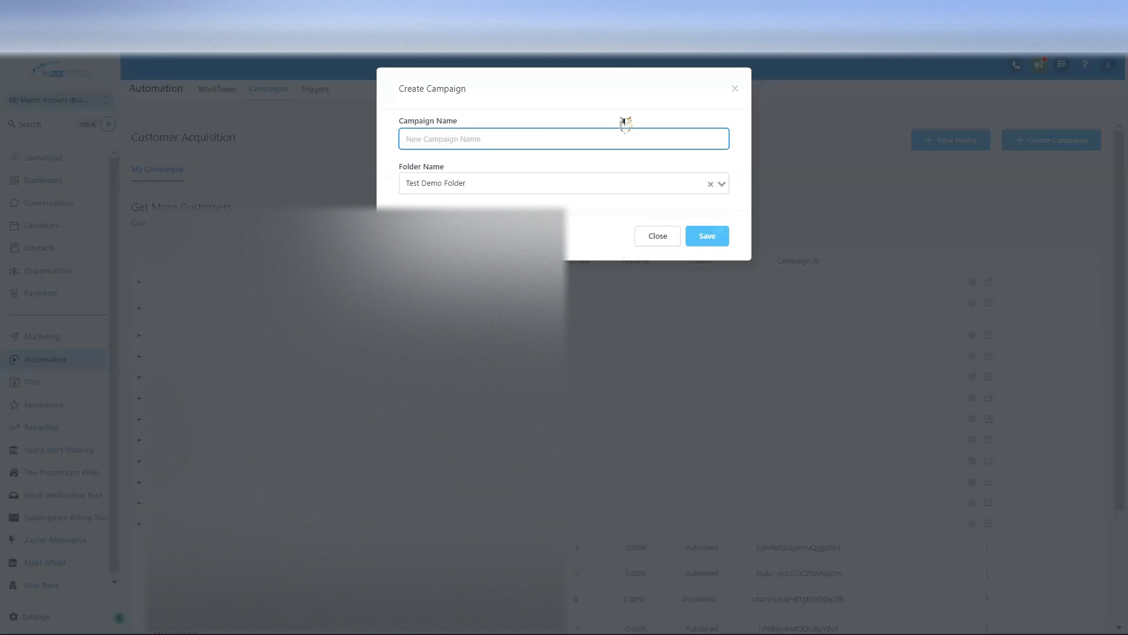
{"action": "type", "text": "Bulk SMS"}
{"action": "left_click", "coordinate": [713, 238]}
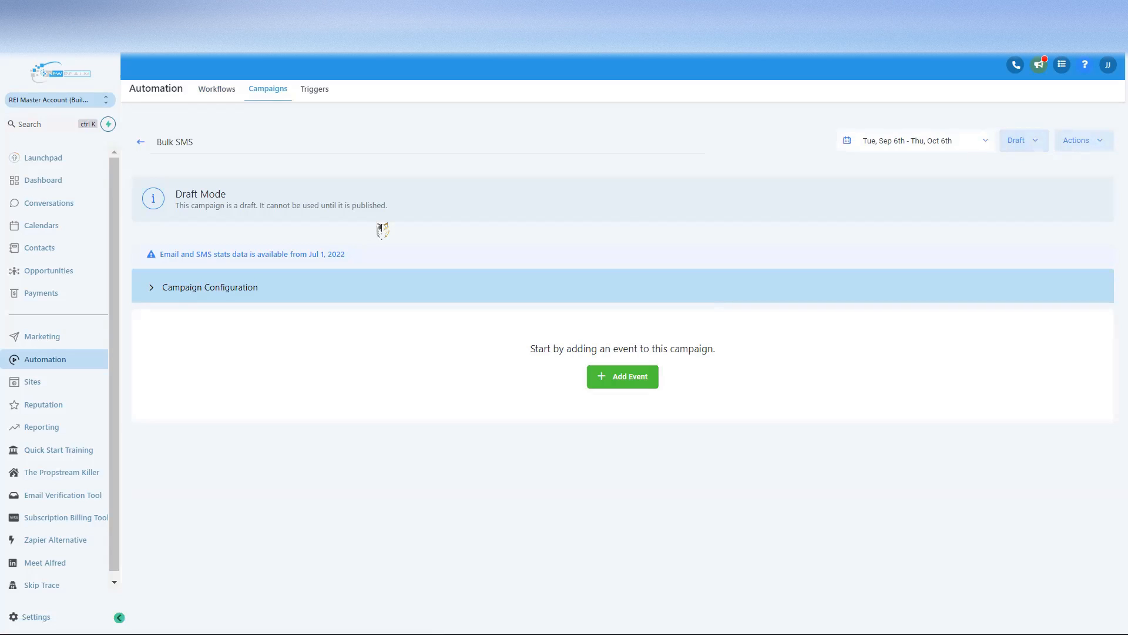
{"action": "left_click_drag", "start_coordinate": [181, 188], "coordinate": [440, 208]}
Step: Review the campaign's Draft status options and the Bulk SMS title
{"action": "left_click", "coordinate": [440, 208]}
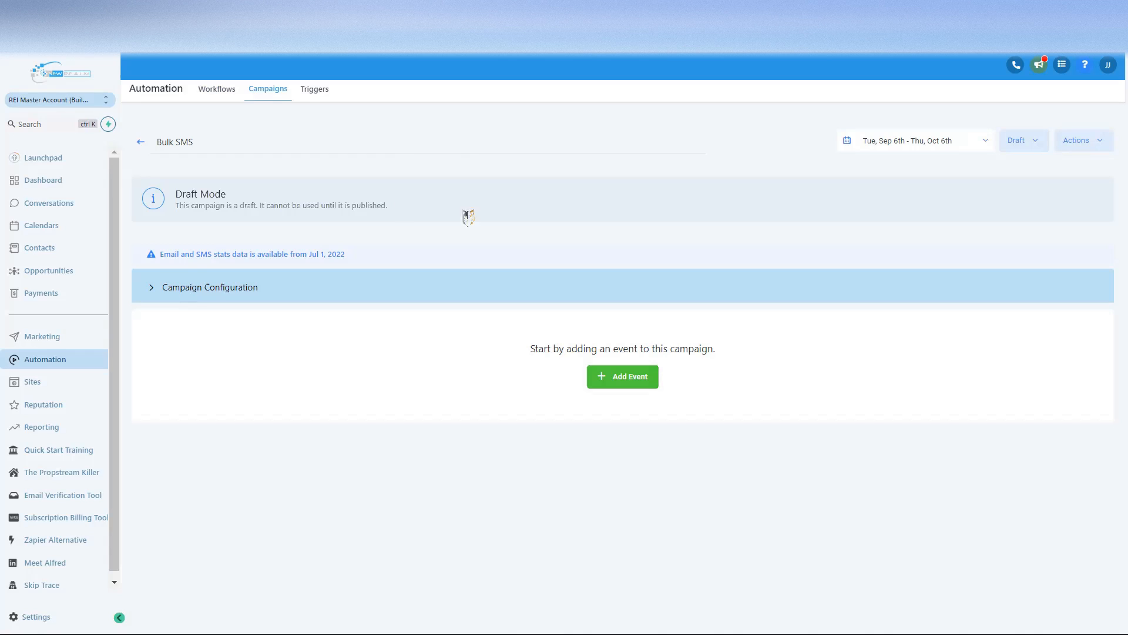
{"action": "left_click", "coordinate": [1036, 143]}
{"action": "left_click", "coordinate": [1034, 142]}
{"action": "left_click", "coordinate": [227, 142]}
{"action": "left_click_drag", "start_coordinate": [202, 143], "coordinate": [139, 146]}
{"action": "left_click", "coordinate": [200, 142]}
Step: Expand Campaign Configuration and set the sending window start time to 04:30 pm
{"action": "left_click", "coordinate": [150, 288]}
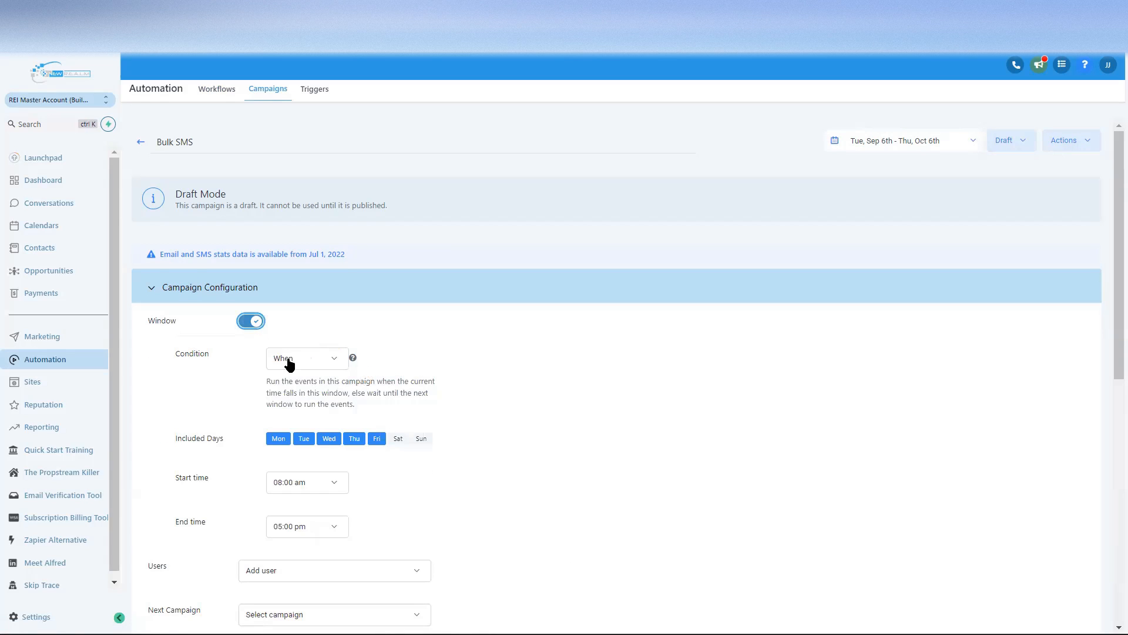
{"action": "left_click_drag", "start_coordinate": [271, 381], "coordinate": [353, 405]}
{"action": "scroll", "coordinate": [411, 406], "scroll_direction": "down", "scroll_amount": 1}
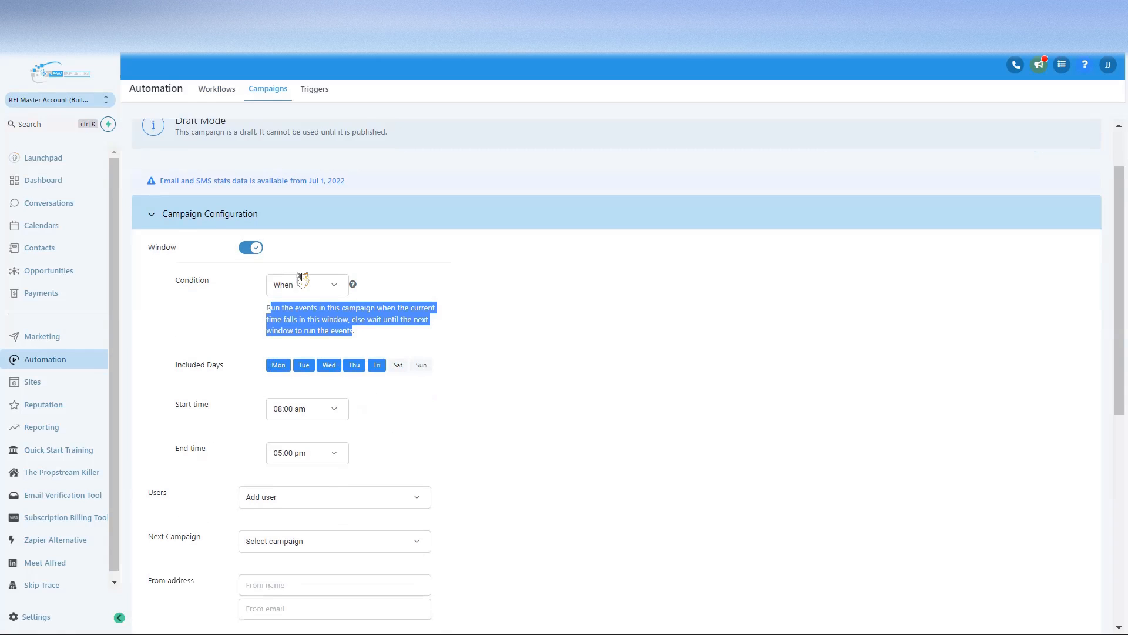
{"action": "left_click", "coordinate": [380, 412]}
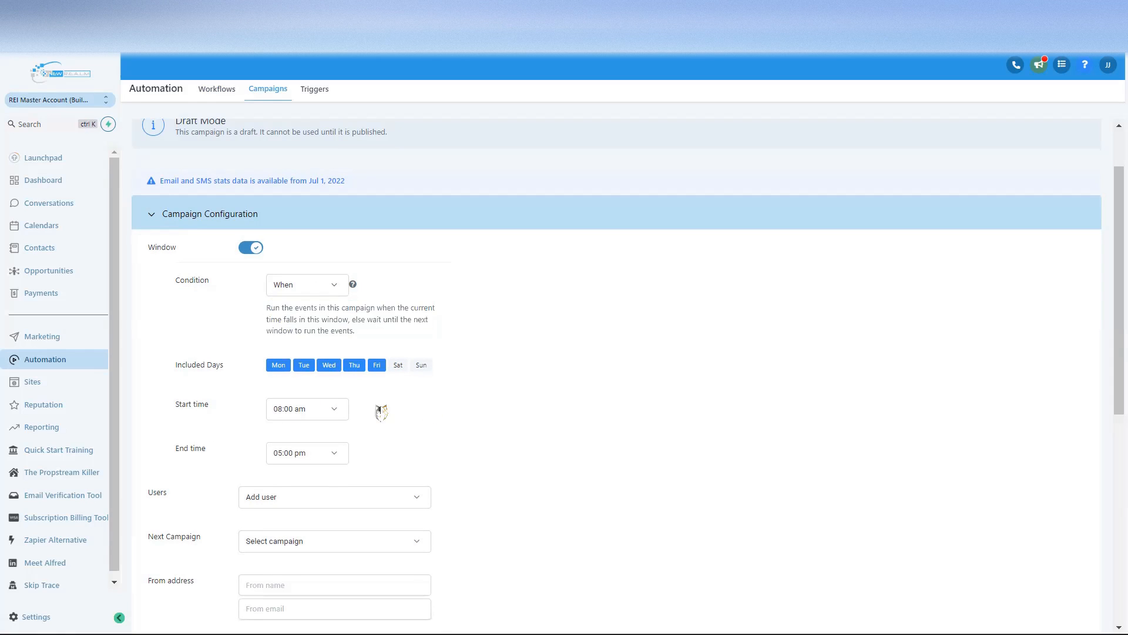
{"action": "left_click", "coordinate": [334, 409]}
{"action": "scroll", "coordinate": [323, 369], "scroll_direction": "down", "scroll_amount": 5}
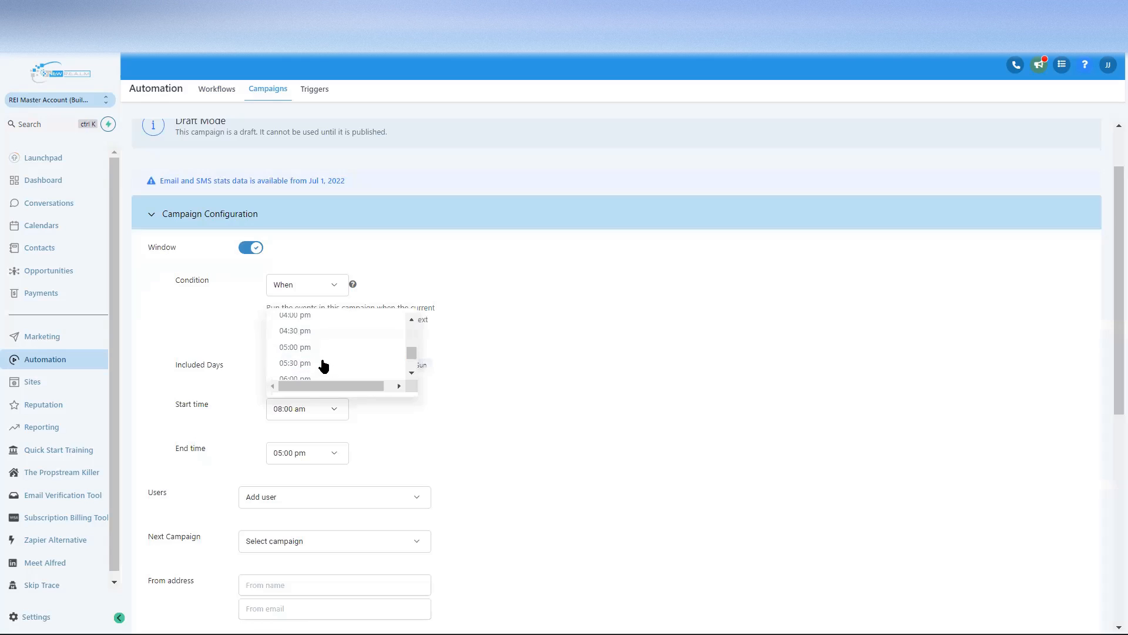
{"action": "left_click", "coordinate": [302, 337]}
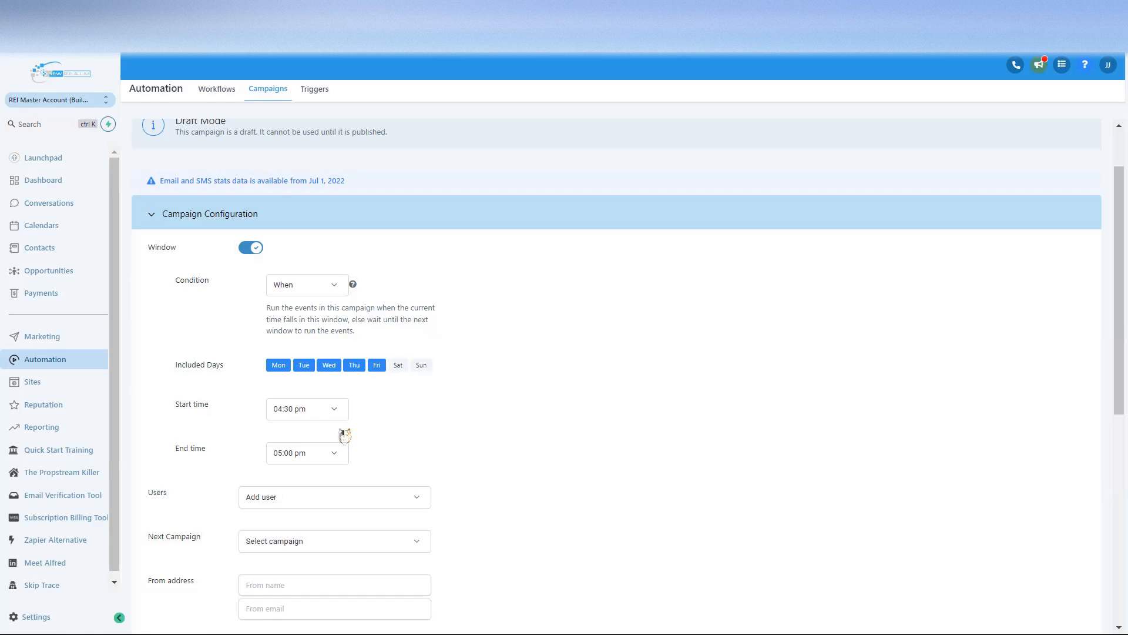
{"action": "scroll", "coordinate": [318, 419], "scroll_direction": "down", "scroll_amount": 2}
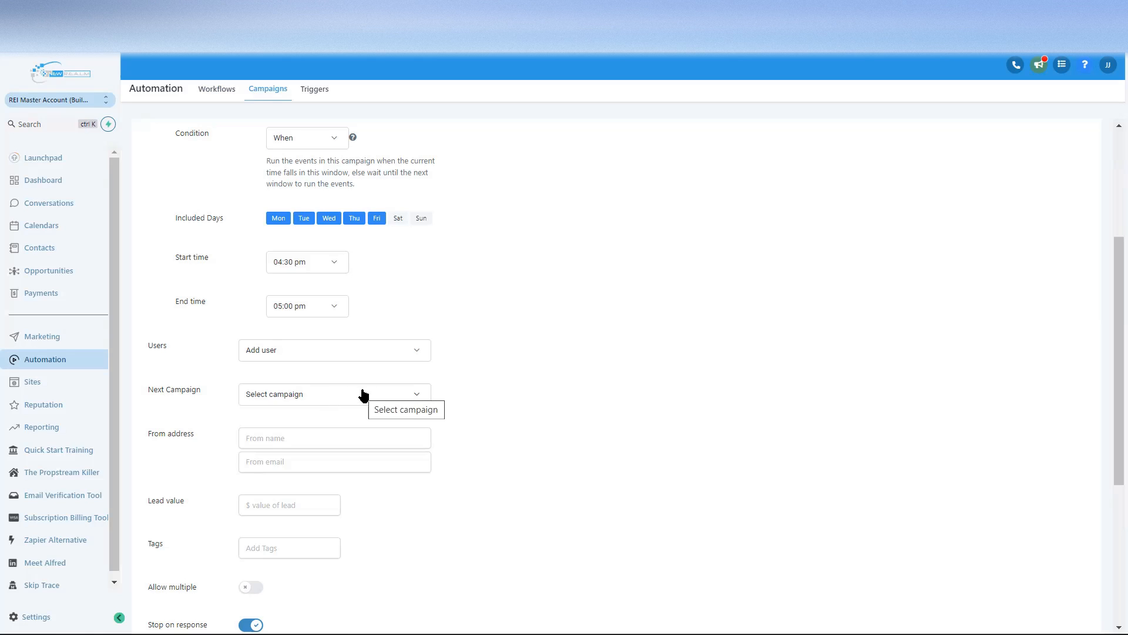
{"action": "scroll", "coordinate": [435, 397], "scroll_direction": "down", "scroll_amount": 3}
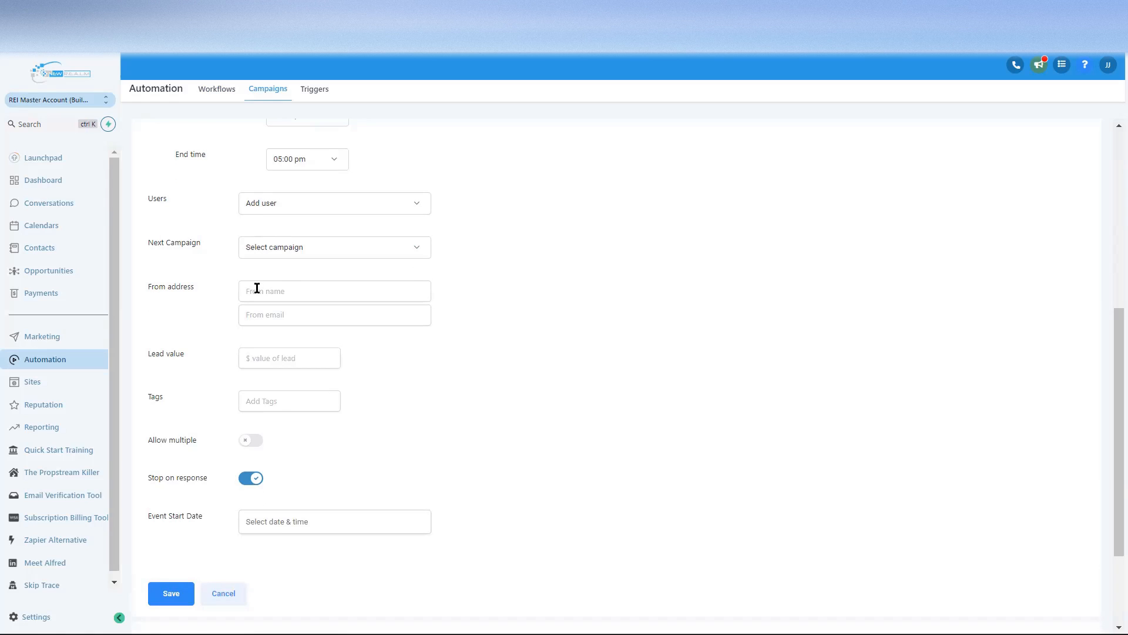
{"action": "scroll", "coordinate": [454, 344], "scroll_direction": "down", "scroll_amount": 3}
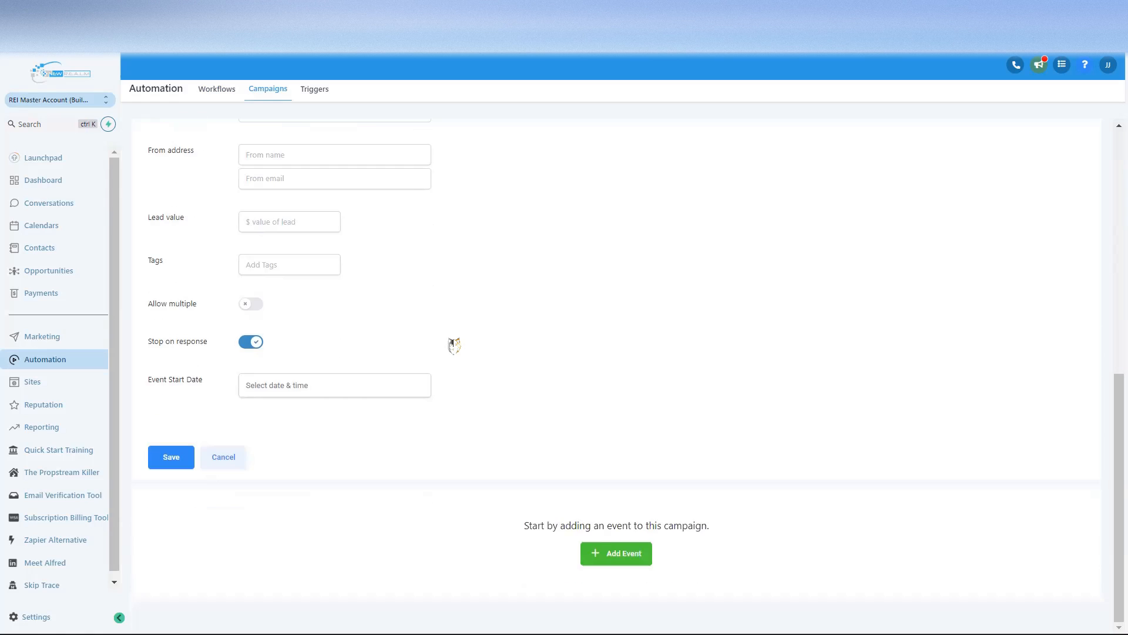
{"action": "scroll", "coordinate": [453, 345], "scroll_direction": "up", "scroll_amount": 8}
{"action": "scroll", "coordinate": [414, 374], "scroll_direction": "down", "scroll_amount": 3}
{"action": "left_click", "coordinate": [280, 443]}
Step: Review the From address, Lead value and Tags fields, then cancel without saving
{"action": "left_click_drag", "start_coordinate": [148, 445], "coordinate": [189, 444]}
{"action": "left_click", "coordinate": [211, 472]}
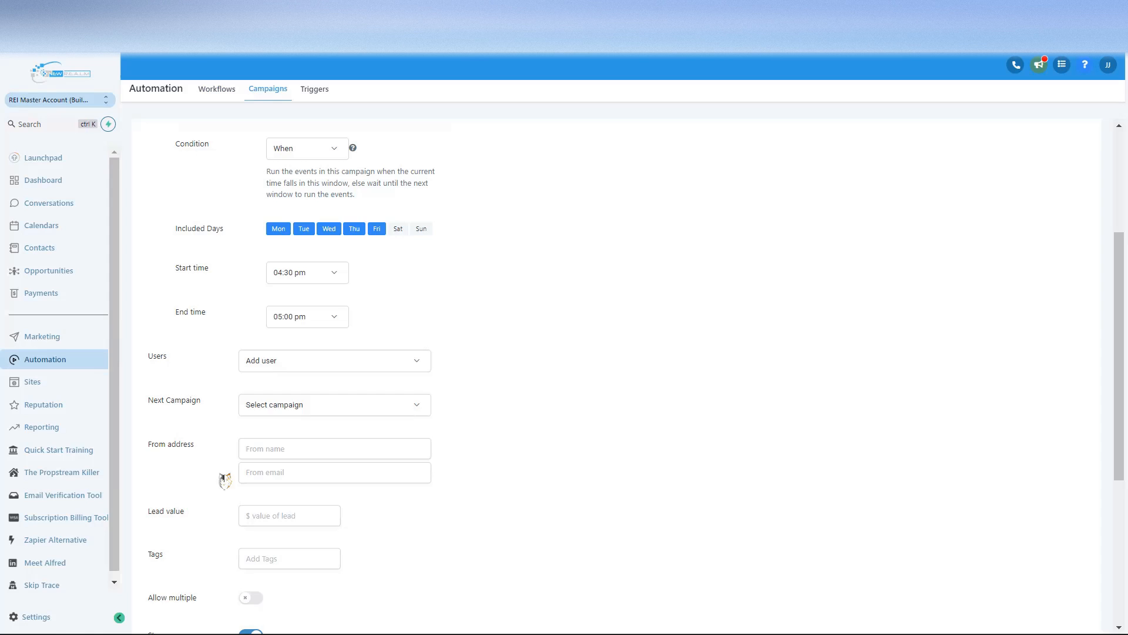
{"action": "scroll", "coordinate": [222, 476], "scroll_direction": "down", "scroll_amount": 3}
{"action": "left_click", "coordinate": [279, 368]}
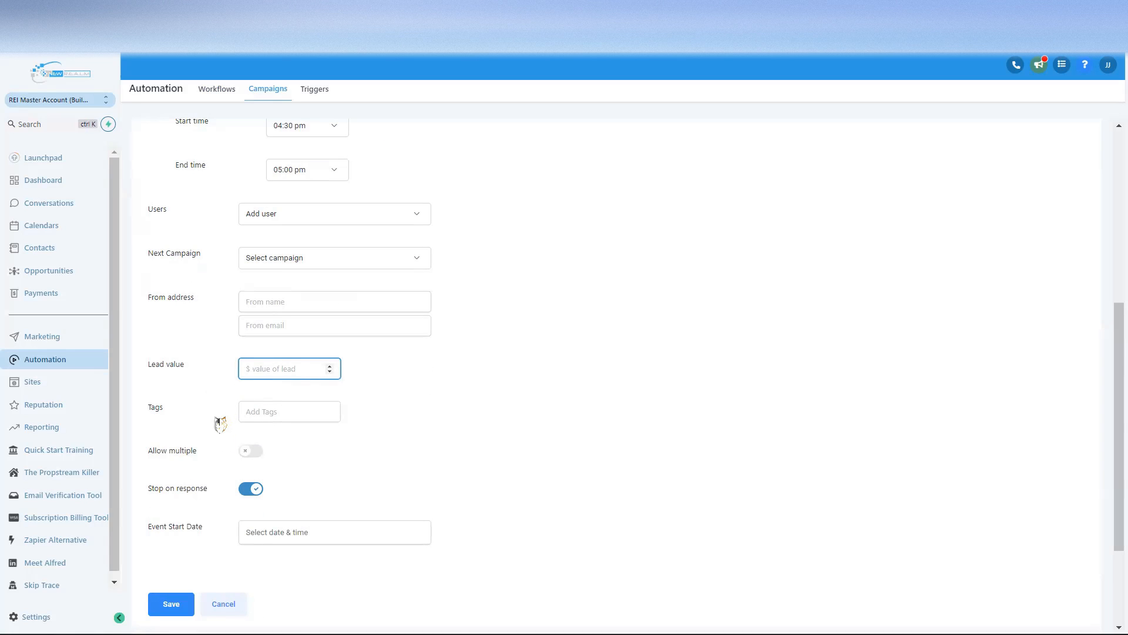
{"action": "left_click", "coordinate": [309, 407]}
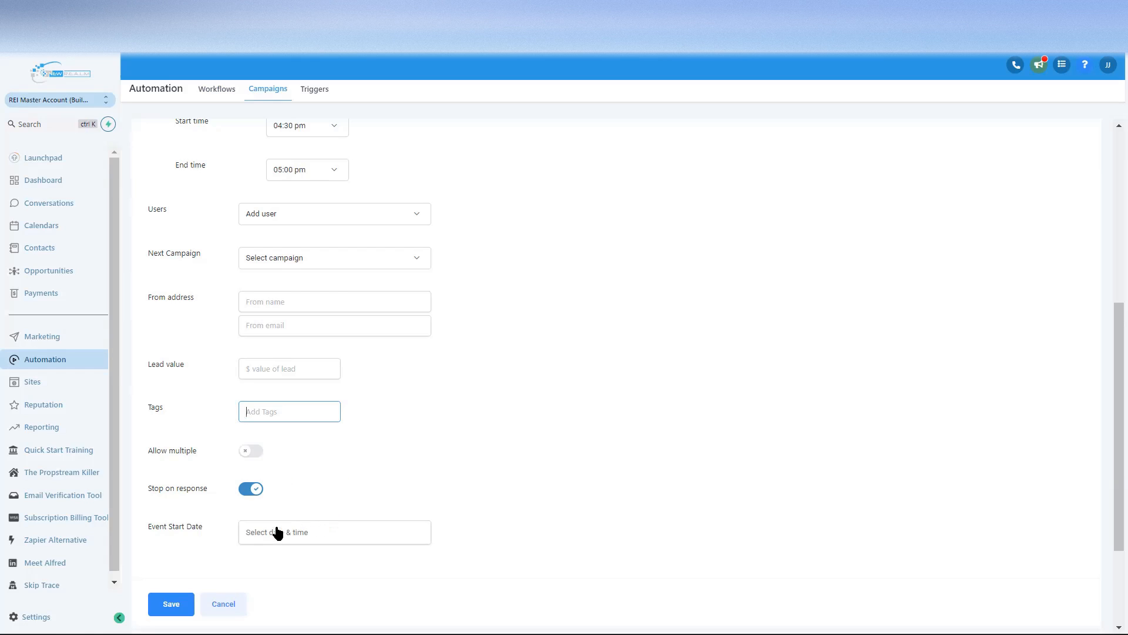
{"action": "scroll", "coordinate": [373, 442], "scroll_direction": "up", "scroll_amount": 6}
{"action": "scroll", "coordinate": [371, 442], "scroll_direction": "down", "scroll_amount": 8}
{"action": "scroll", "coordinate": [371, 442], "scroll_direction": "up", "scroll_amount": 7}
{"action": "double_click", "coordinate": [250, 262]}
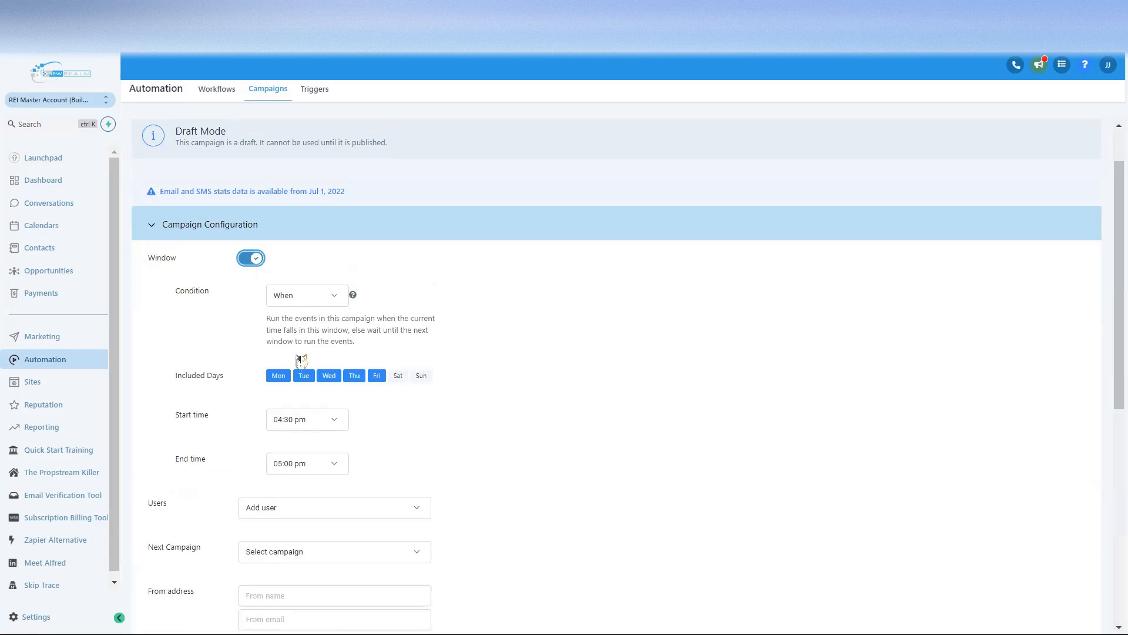
{"action": "scroll", "coordinate": [301, 360], "scroll_direction": "down", "scroll_amount": 6}
{"action": "left_click", "coordinate": [227, 542]}
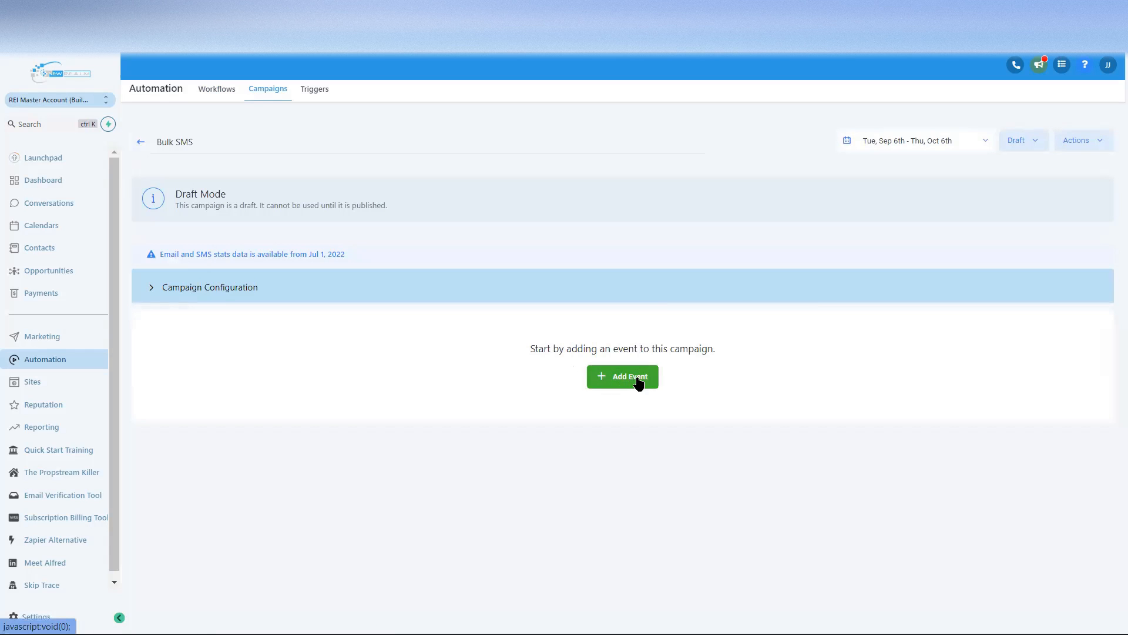
Step: Add an SMS event named SMS 1 and place the cursor in its message body
{"action": "left_click", "coordinate": [639, 382]}
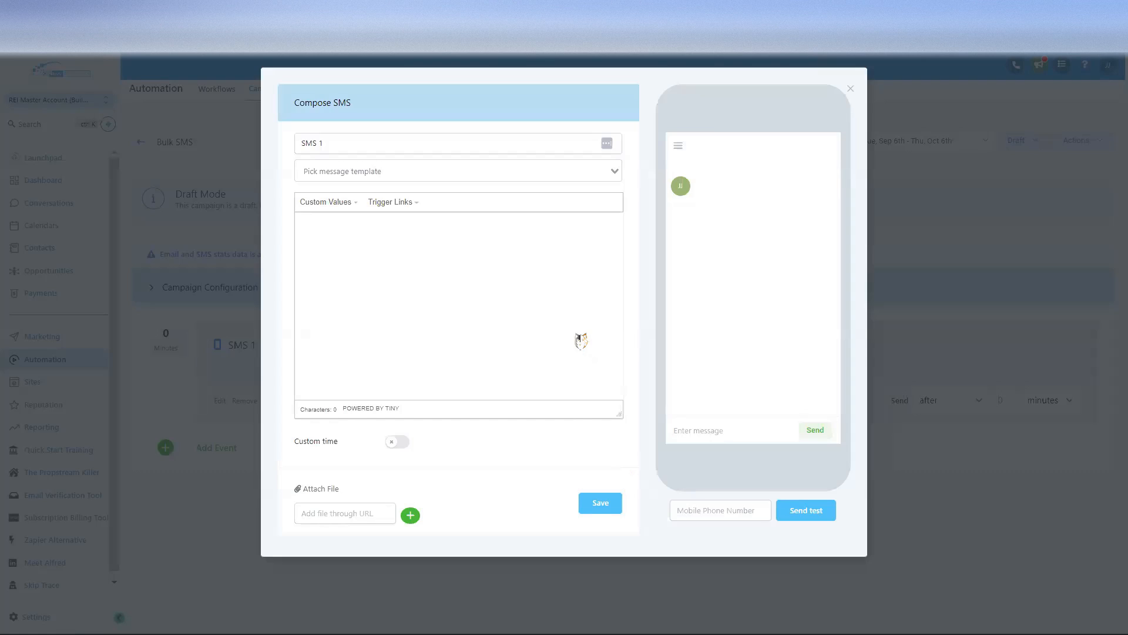
{"action": "left_click", "coordinate": [370, 228]}
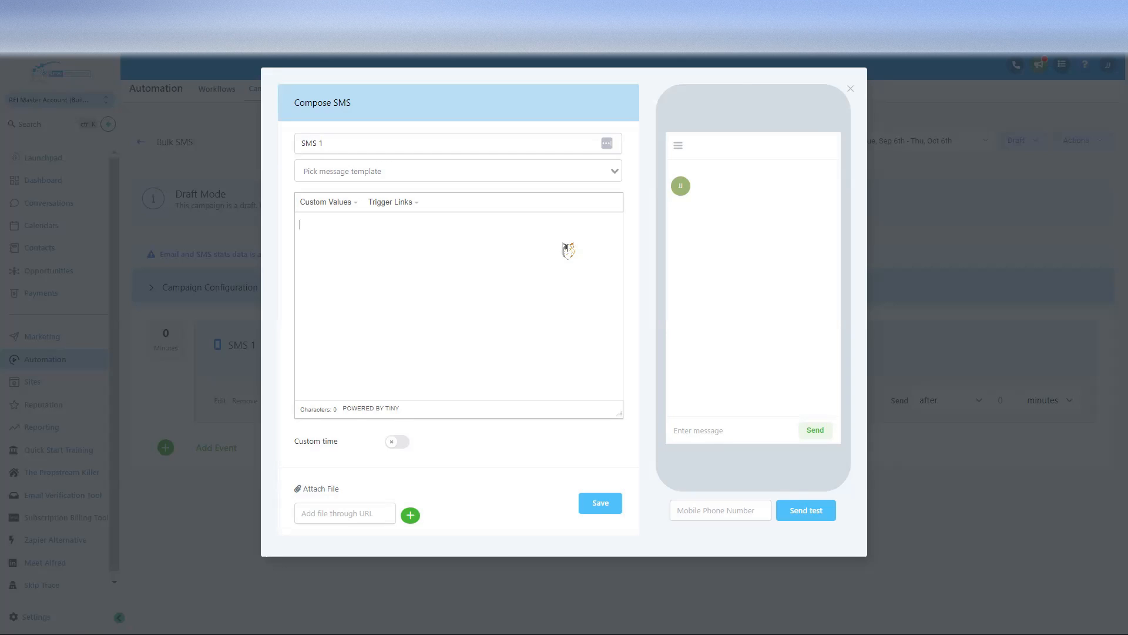
Step: Write 'Hey {{contact.first_name}},' and start a new line
{"action": "type", "text": "Hey"}
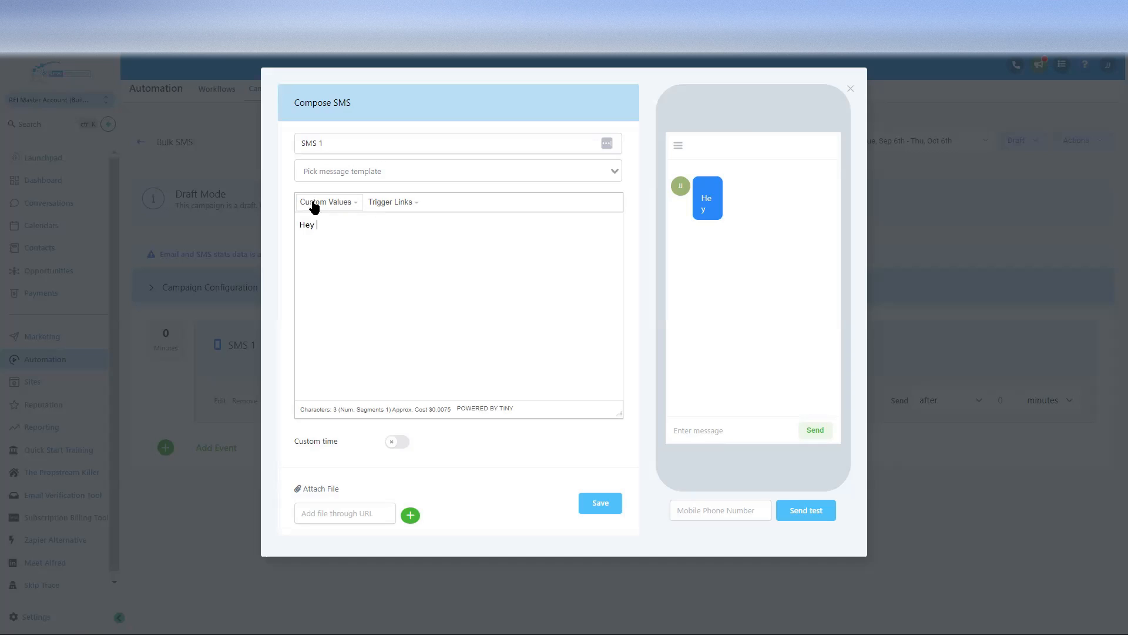
{"action": "left_click", "coordinate": [346, 203]}
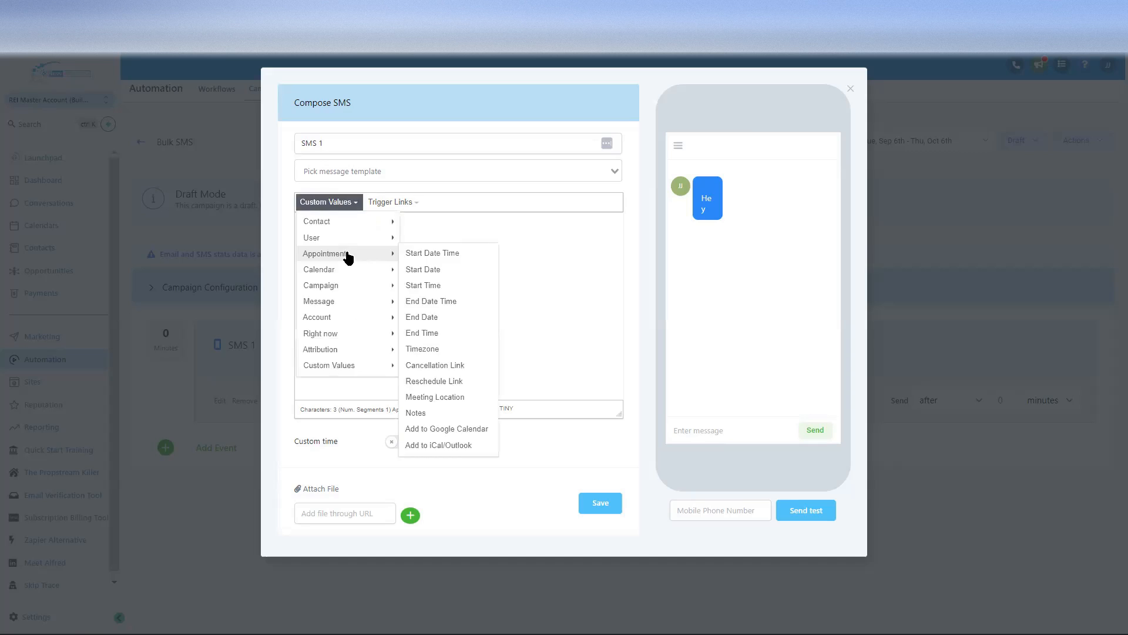
{"action": "mouse_move", "coordinate": [347, 223]}
{"action": "left_click", "coordinate": [429, 237]}
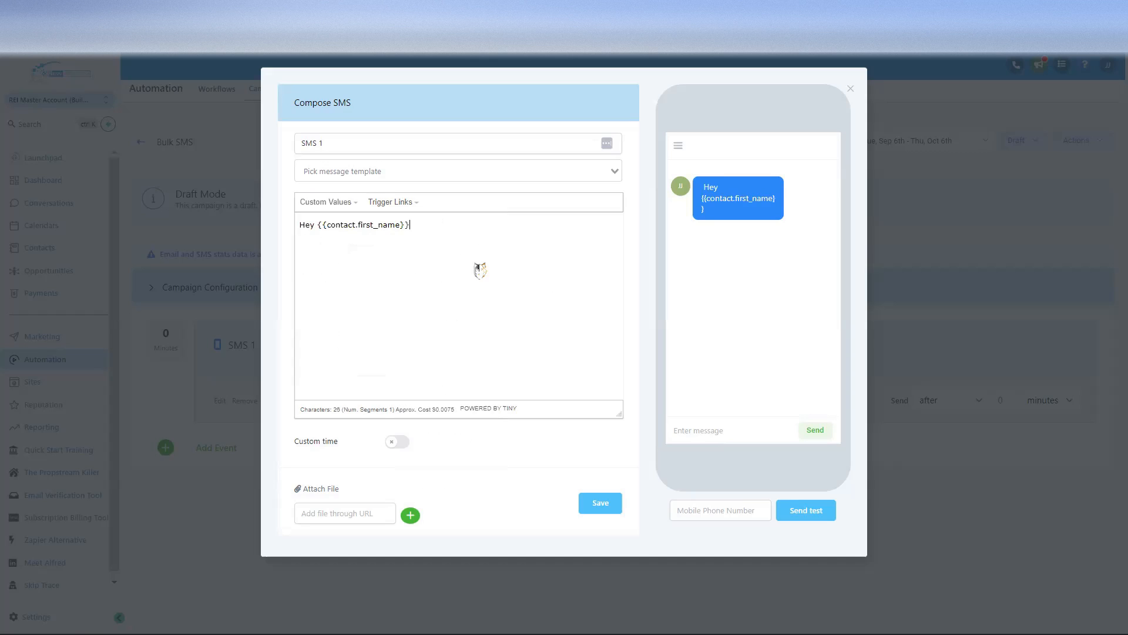
{"action": "type", "text": ","}
{"action": "key", "text": "Return"}
{"action": "key", "text": "Return"}
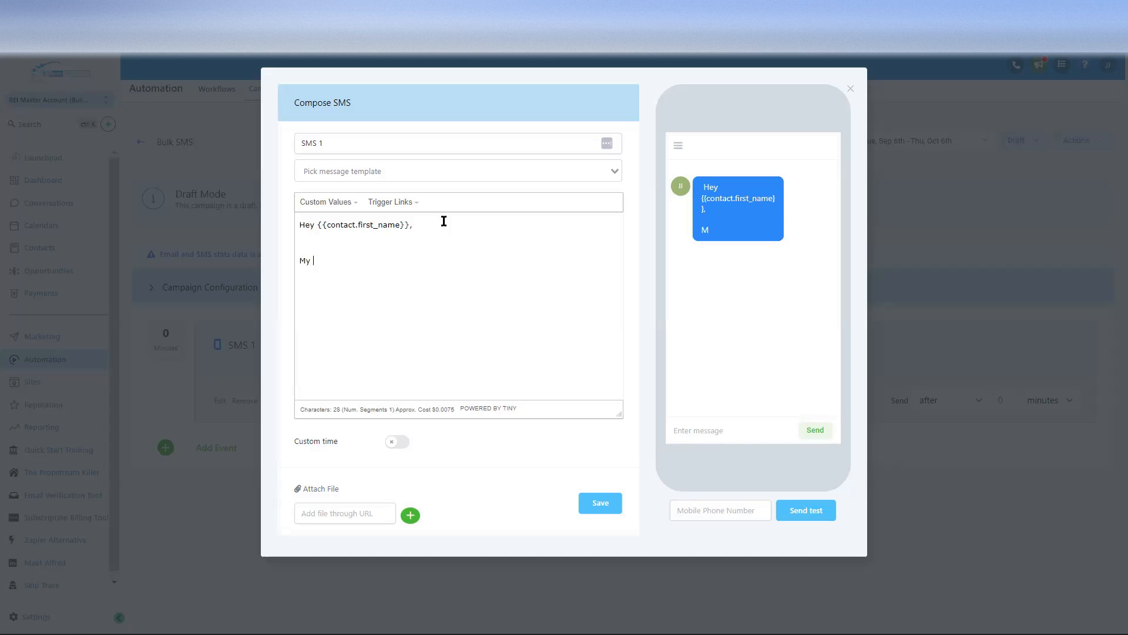
Step: Add 'My name is' followed by the account owner's first-name placeholder
{"action": "type", "text": "My name is"}
{"action": "left_click", "coordinate": [328, 202]}
{"action": "mouse_move", "coordinate": [329, 240]}
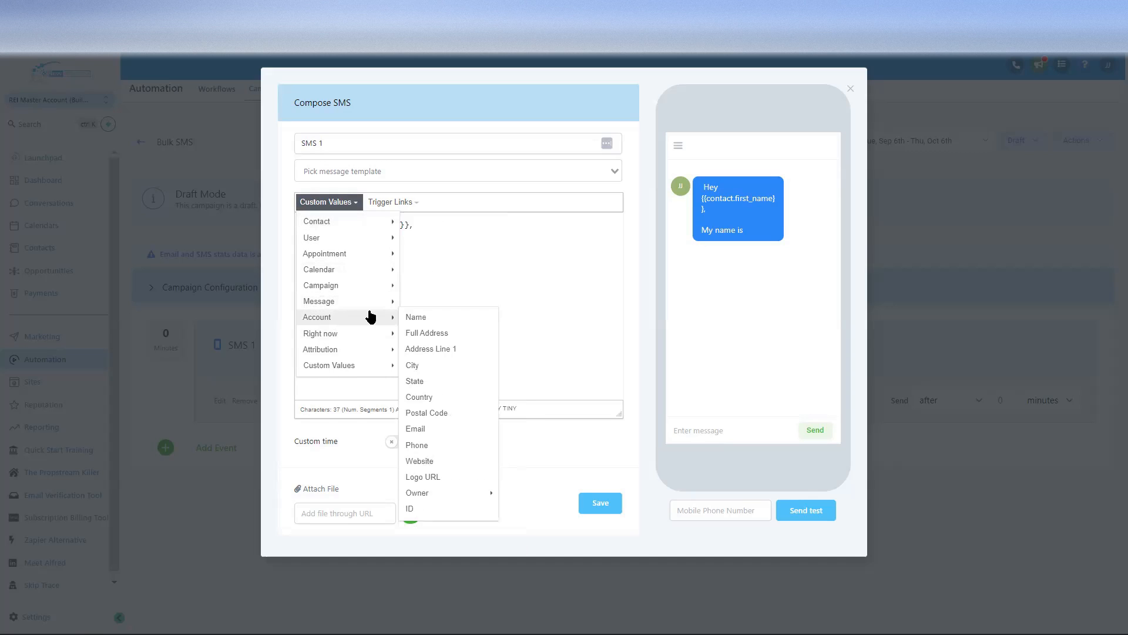
{"action": "mouse_move", "coordinate": [358, 317]}
{"action": "mouse_move", "coordinate": [461, 493]}
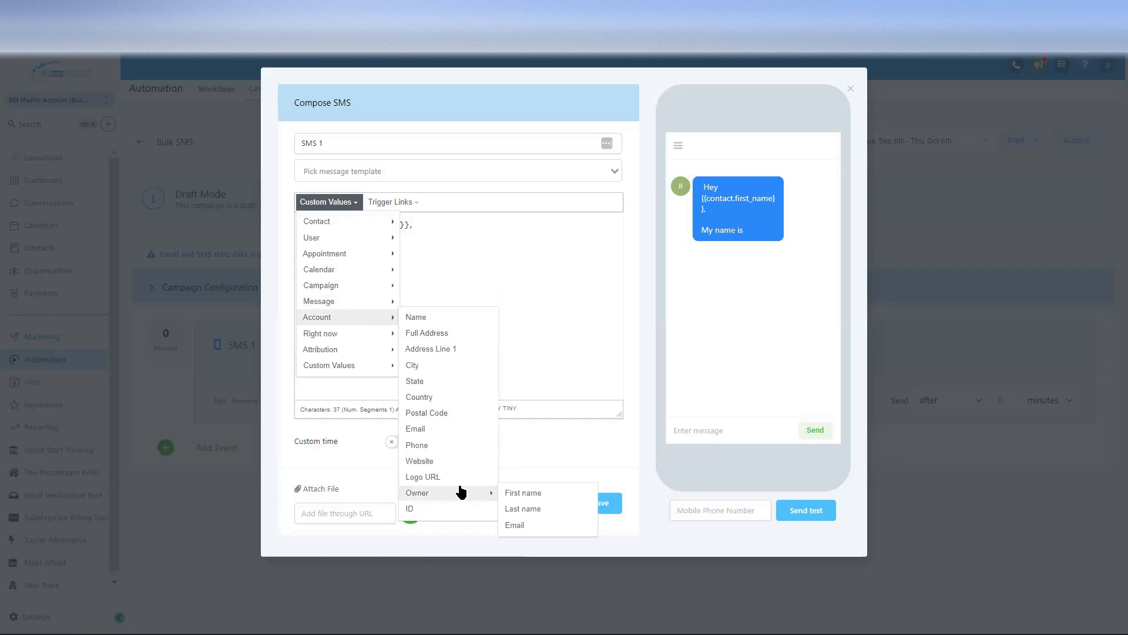
{"action": "left_click", "coordinate": [520, 494]}
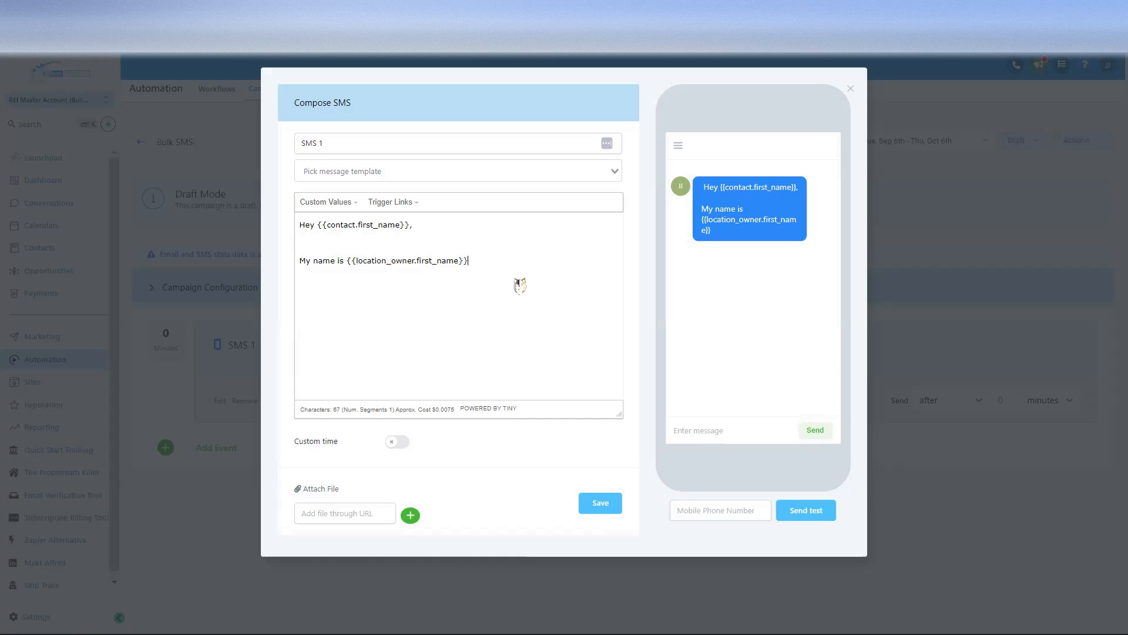
Step: Add 'with' followed by the business name placeholder {{location.name}}
{"action": "left_click", "coordinate": [337, 206]}
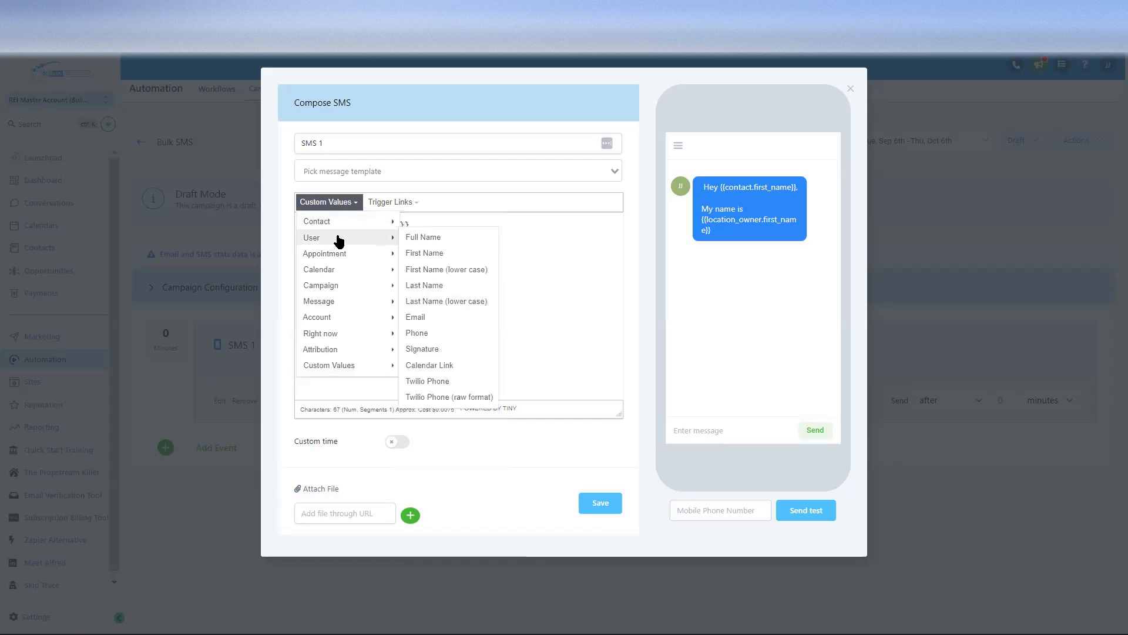
{"action": "mouse_move", "coordinate": [374, 312]}
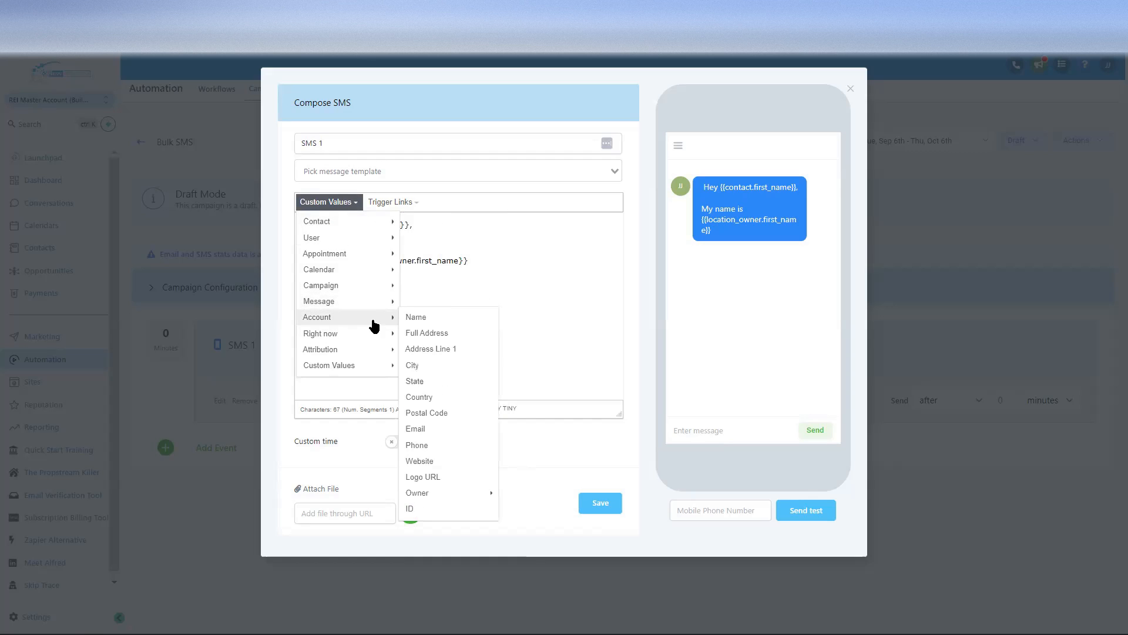
{"action": "left_click", "coordinate": [534, 246]}
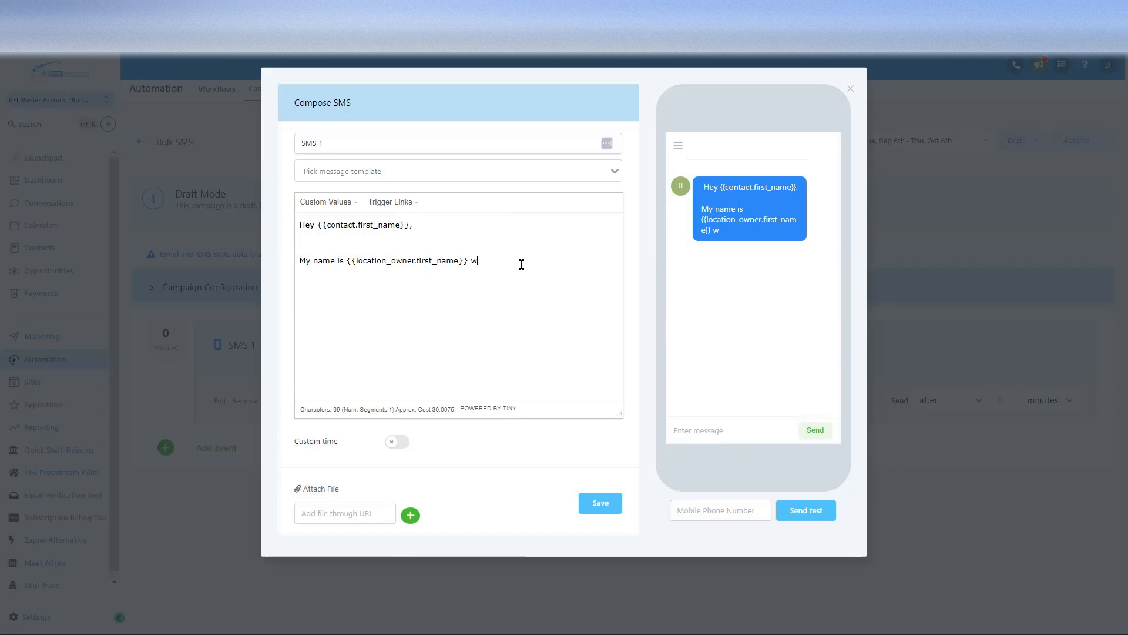
{"action": "type", "text": "ith"}
{"action": "left_click", "coordinate": [340, 203]}
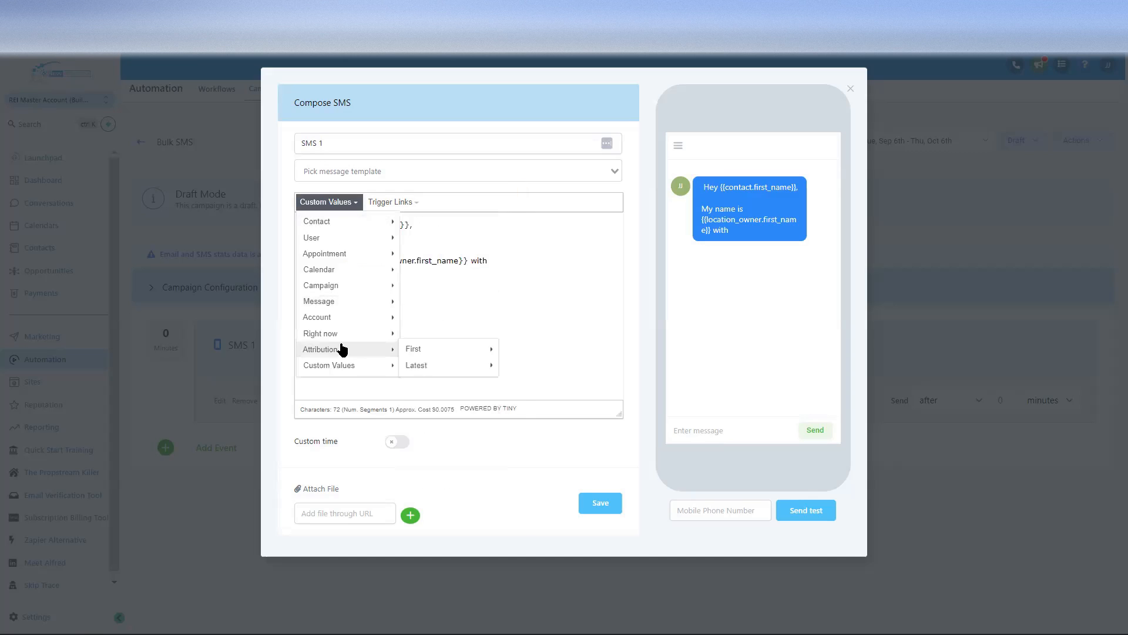
{"action": "mouse_move", "coordinate": [345, 321]}
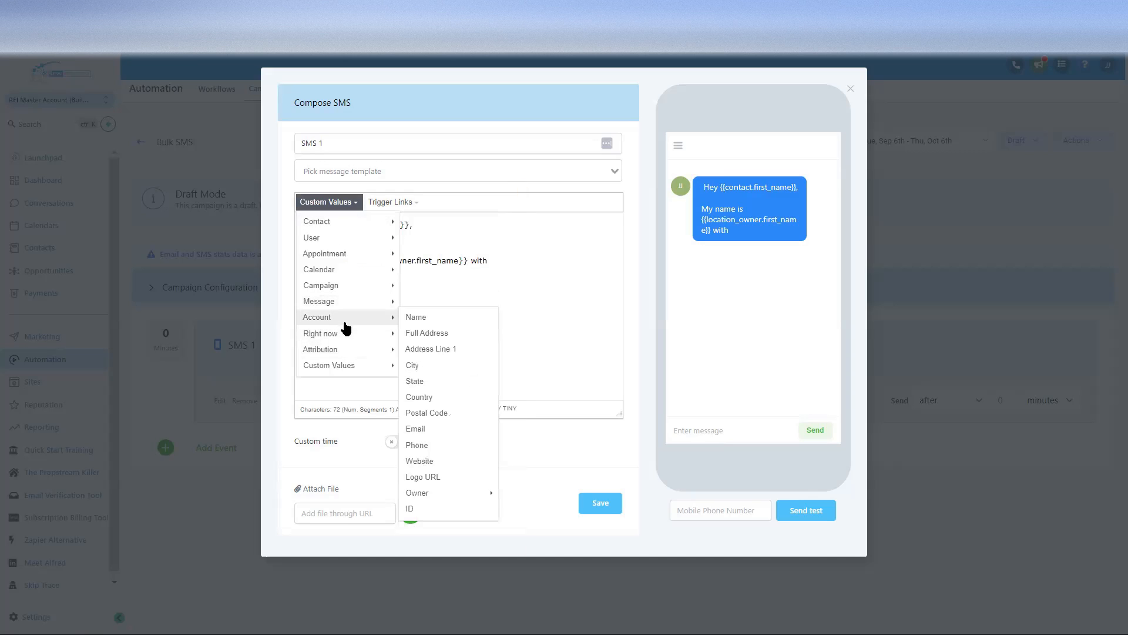
{"action": "left_click", "coordinate": [430, 321]}
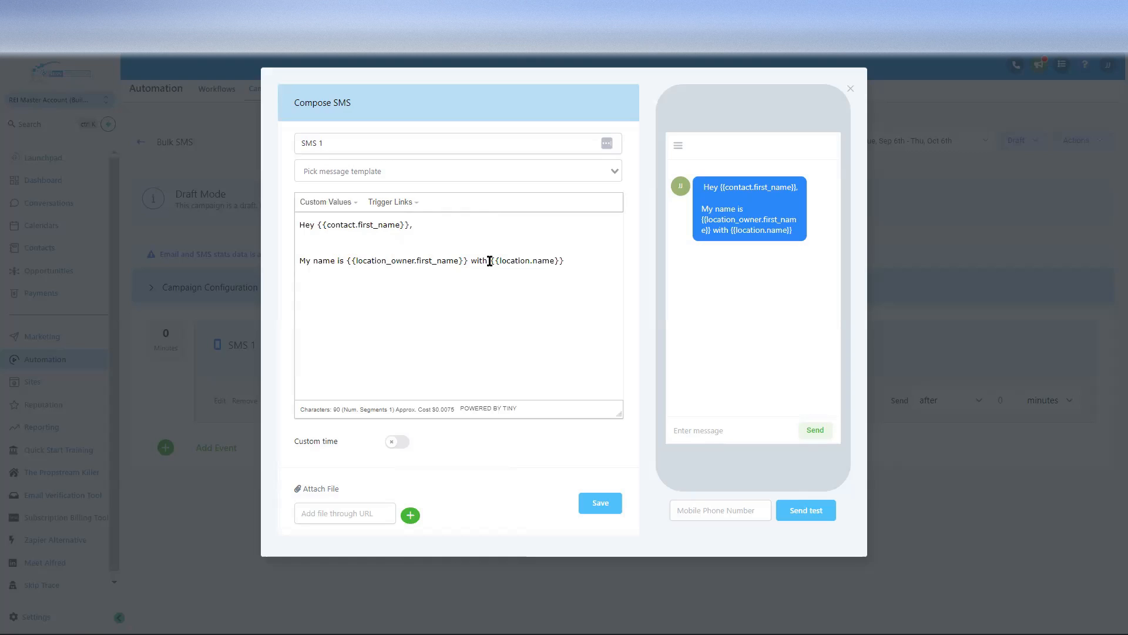
Step: Continue the message with 'I'm interested in buying the house you have at'
{"action": "left_click_drag", "start_coordinate": [490, 261], "coordinate": [567, 257]}
{"action": "left_click", "coordinate": [581, 262]}
{"action": "type", "text": "I"}
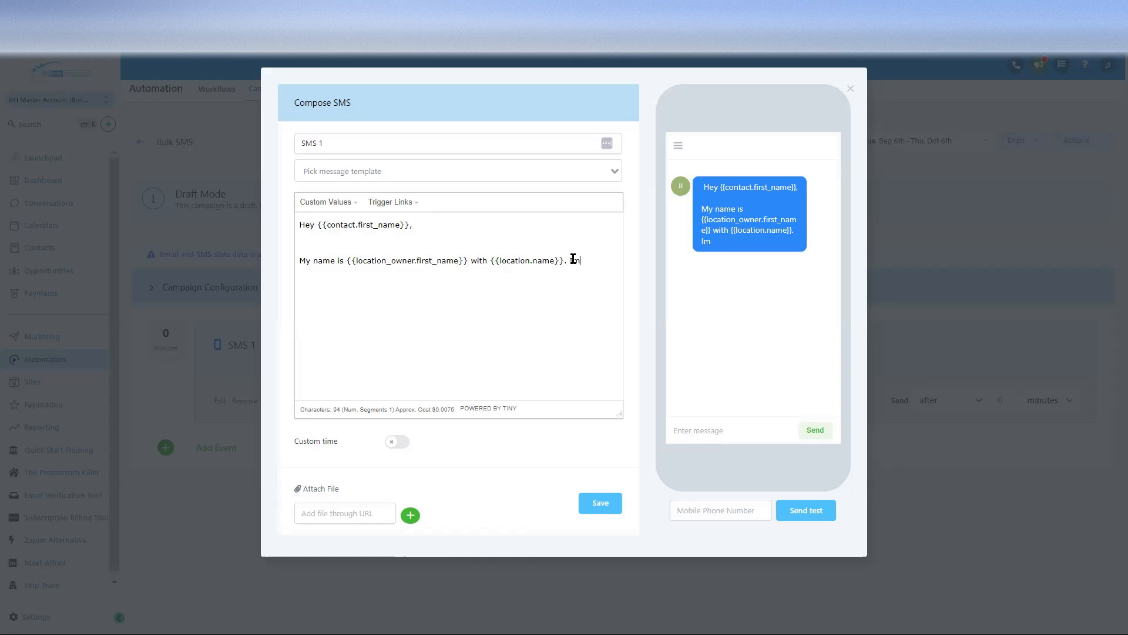
{"action": "type", "text": "'m inte"}
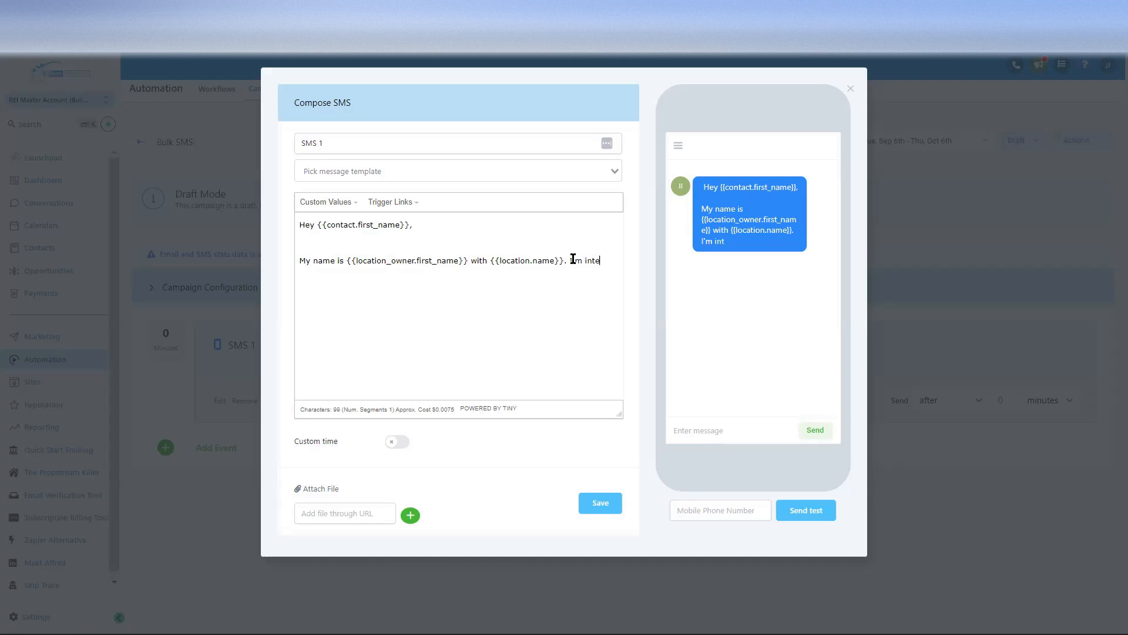
{"action": "type", "text": "rested in buying t"}
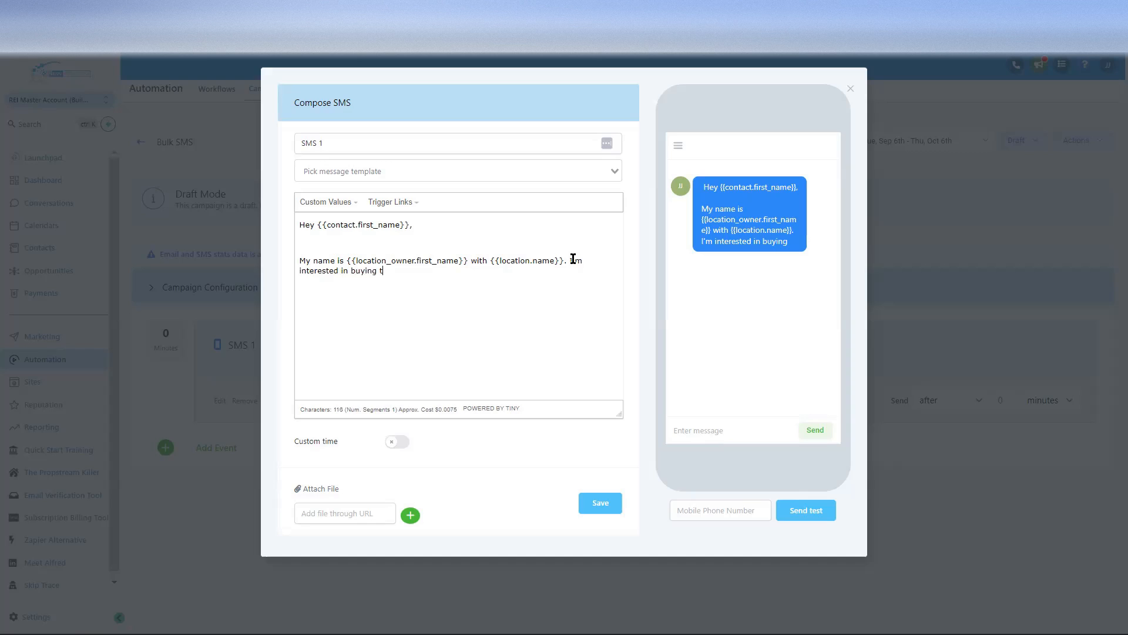
{"action": "type", "text": "he house you have at"}
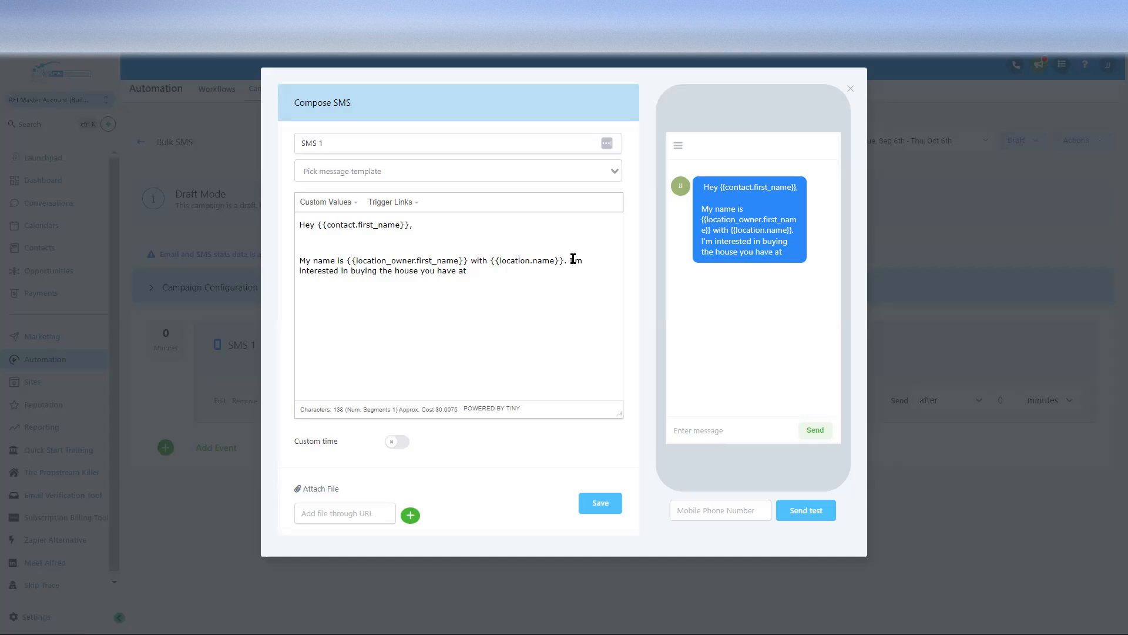
Step: Append the contact's full address placeholder {{contact.full_address}}
{"action": "left_click", "coordinate": [357, 207]}
{"action": "mouse_move", "coordinate": [360, 219]}
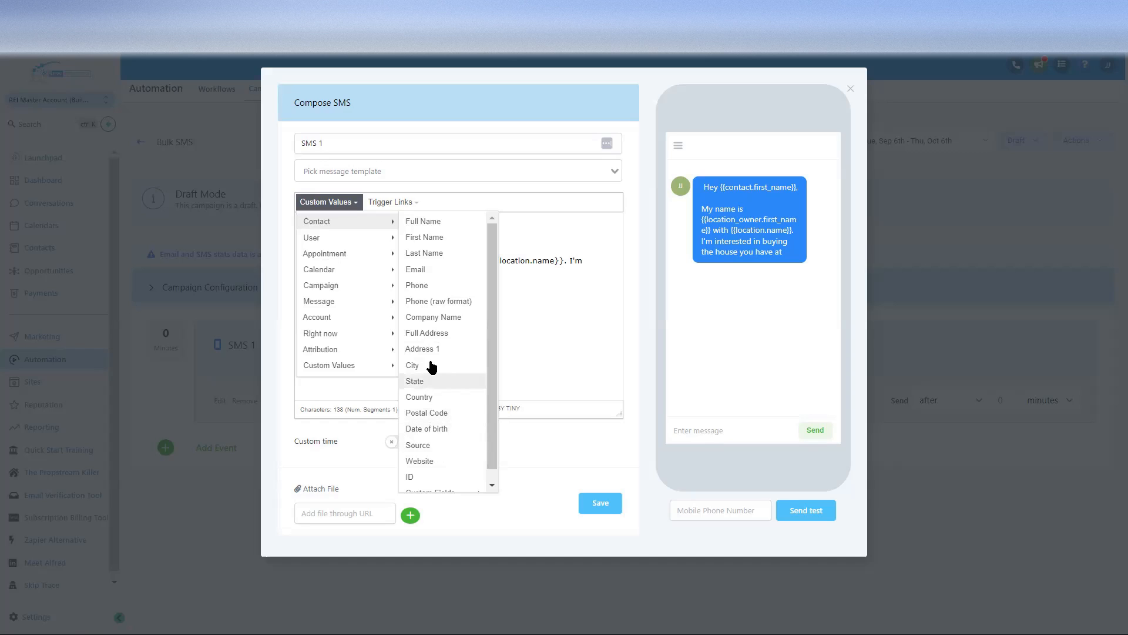
{"action": "left_click", "coordinate": [434, 334]}
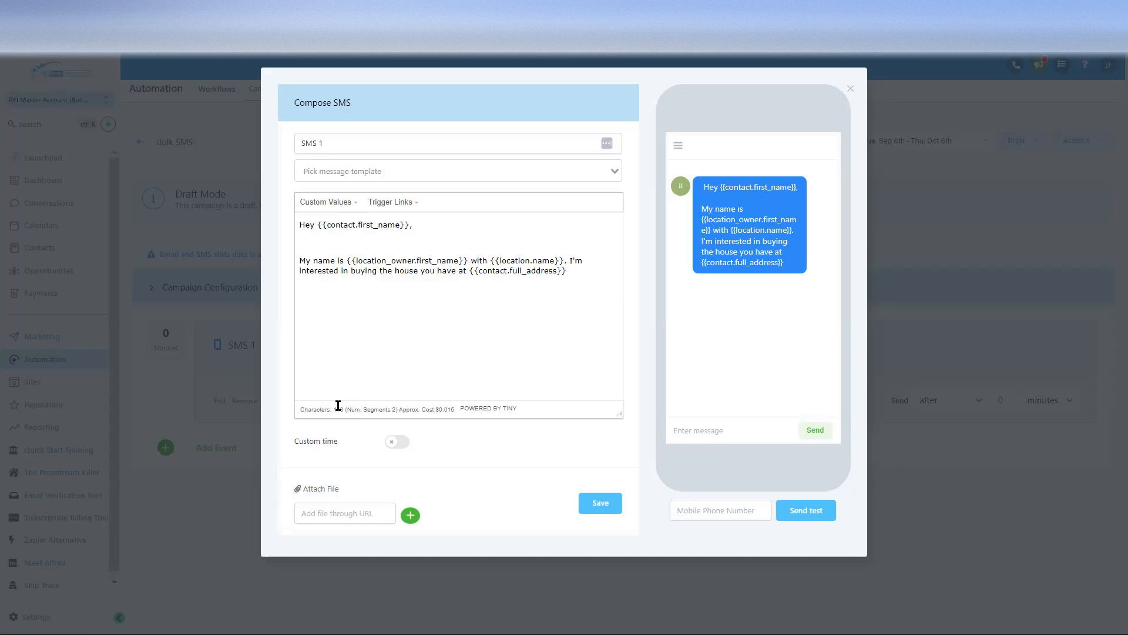
Step: Review the message's character count, segment count and estimated cost
{"action": "left_click_drag", "start_coordinate": [333, 409], "coordinate": [399, 411]}
{"action": "left_click", "coordinate": [305, 409]}
{"action": "left_click_drag", "start_coordinate": [300, 408], "coordinate": [543, 416]}
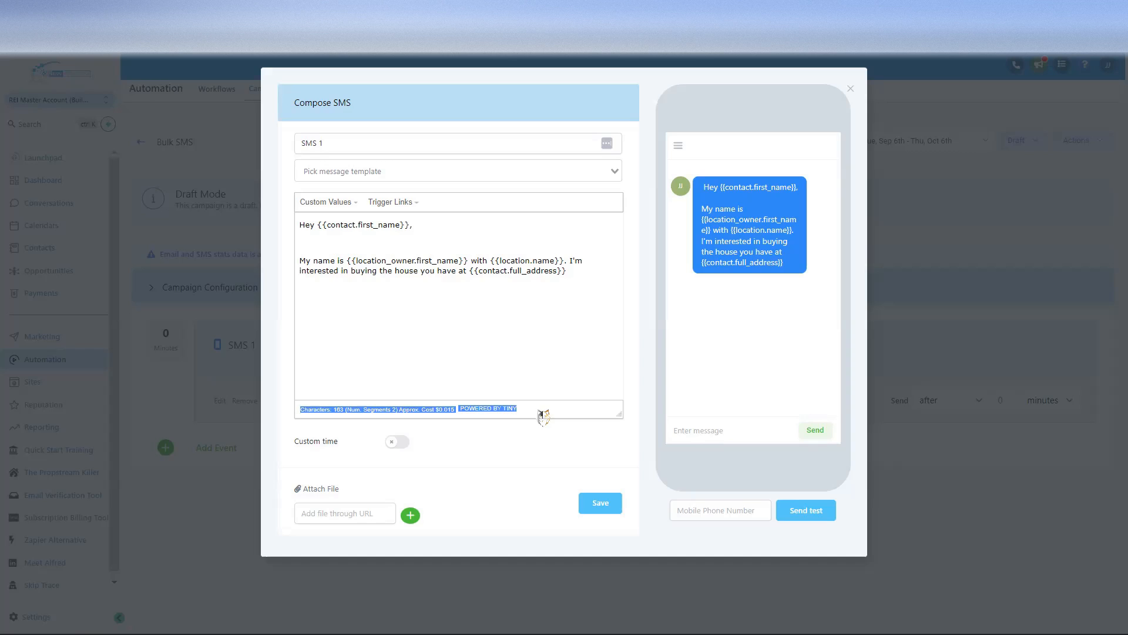
{"action": "left_click", "coordinate": [340, 407]}
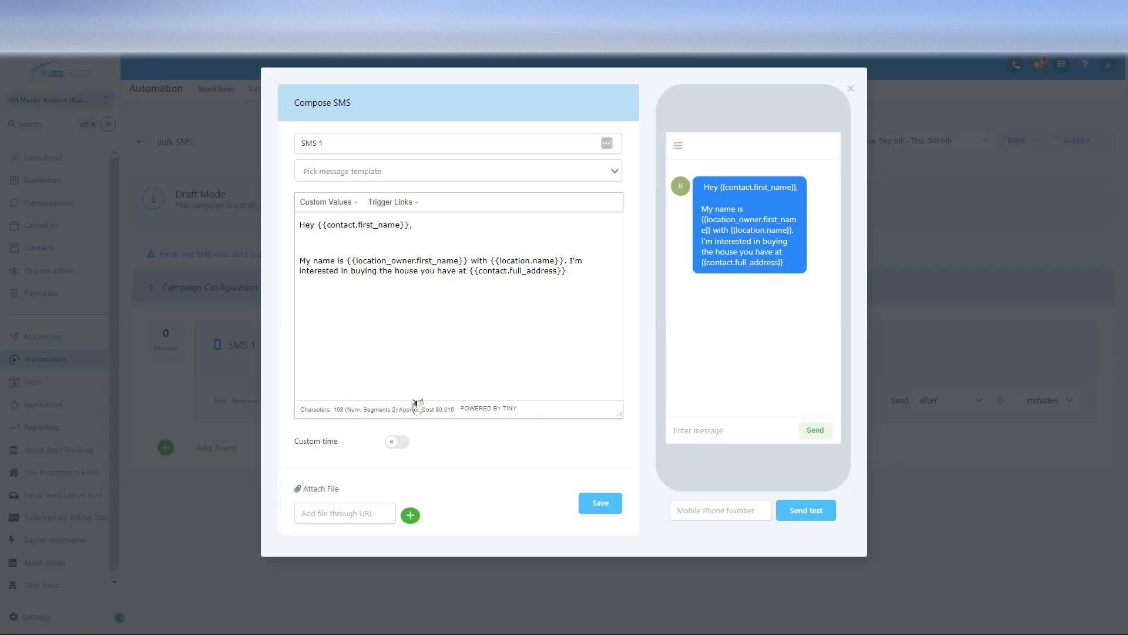
{"action": "left_click_drag", "start_coordinate": [451, 409], "coordinate": [400, 418]}
{"action": "left_click", "coordinate": [436, 384]}
{"action": "left_click", "coordinate": [313, 419]}
{"action": "left_click", "coordinate": [578, 272]}
Step: Join the name sentence onto the greeting and replace 'My name is' with 'I'm'
{"action": "key", "text": "BackSpace"}
{"action": "key", "text": "BackSpace"}
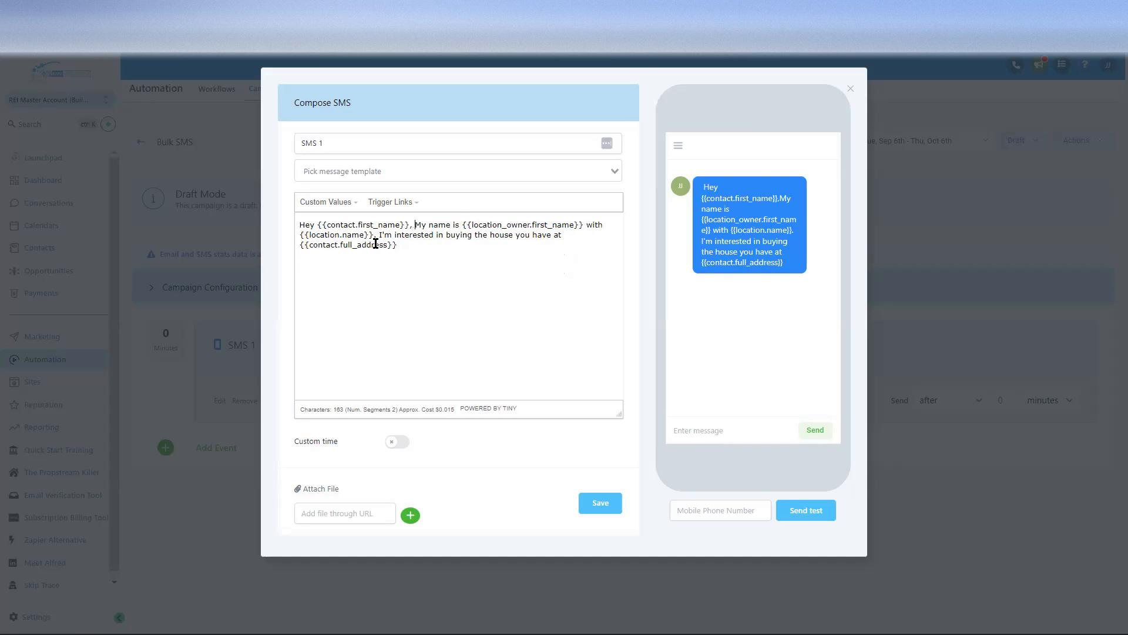
{"action": "left_click_drag", "start_coordinate": [345, 408], "coordinate": [325, 411]}
{"action": "left_click", "coordinate": [447, 257]}
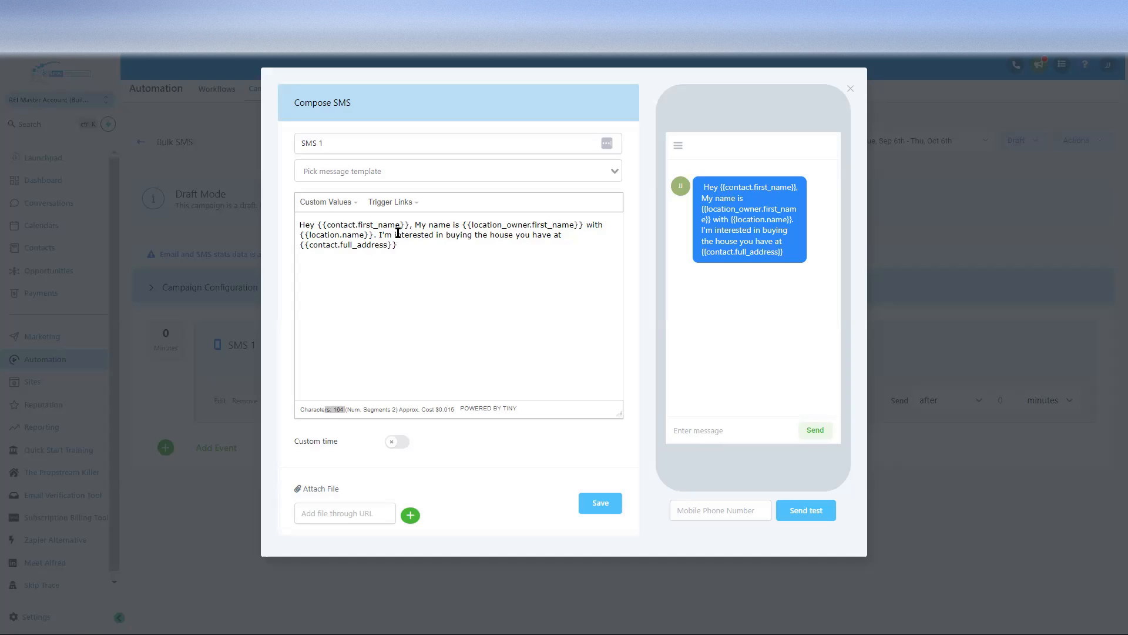
{"action": "left_click_drag", "start_coordinate": [458, 224], "coordinate": [415, 224]}
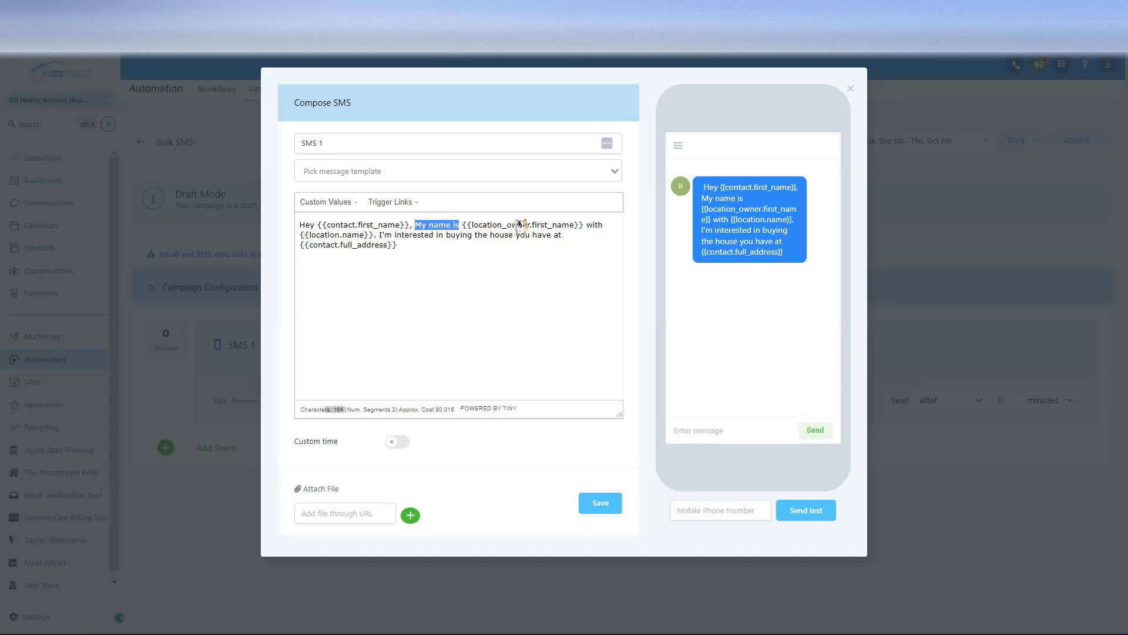
{"action": "type", "text": "I'm"}
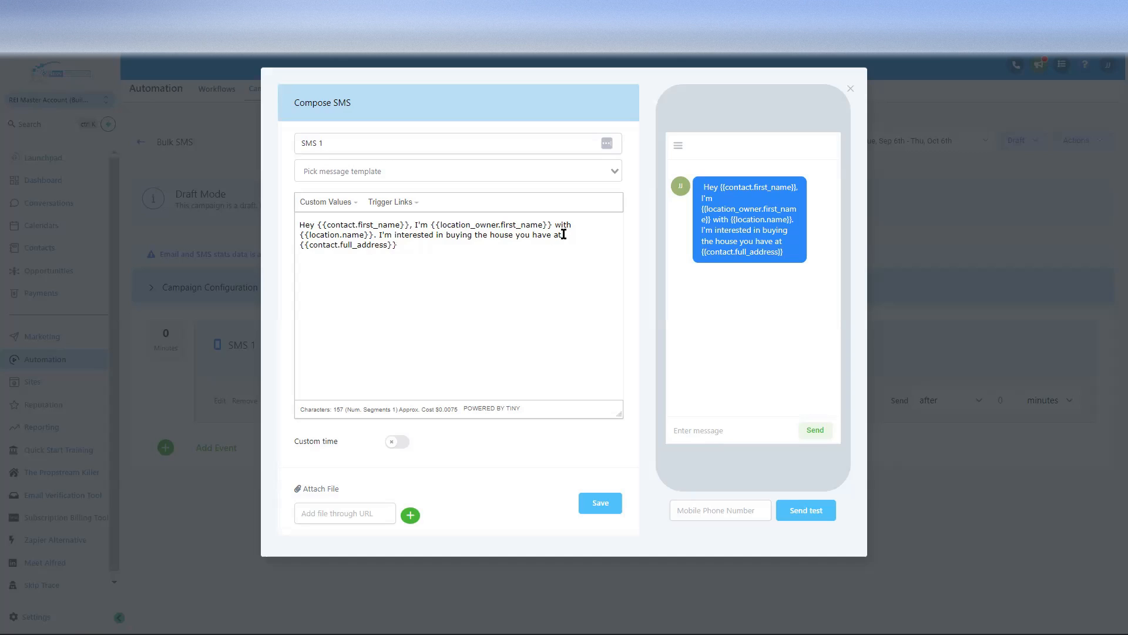
Step: Rewrite the last sentence as 'Concerning {{contact.full_address}}, do you want to sell?'
{"action": "left_click_drag", "start_coordinate": [576, 235], "coordinate": [381, 235]}
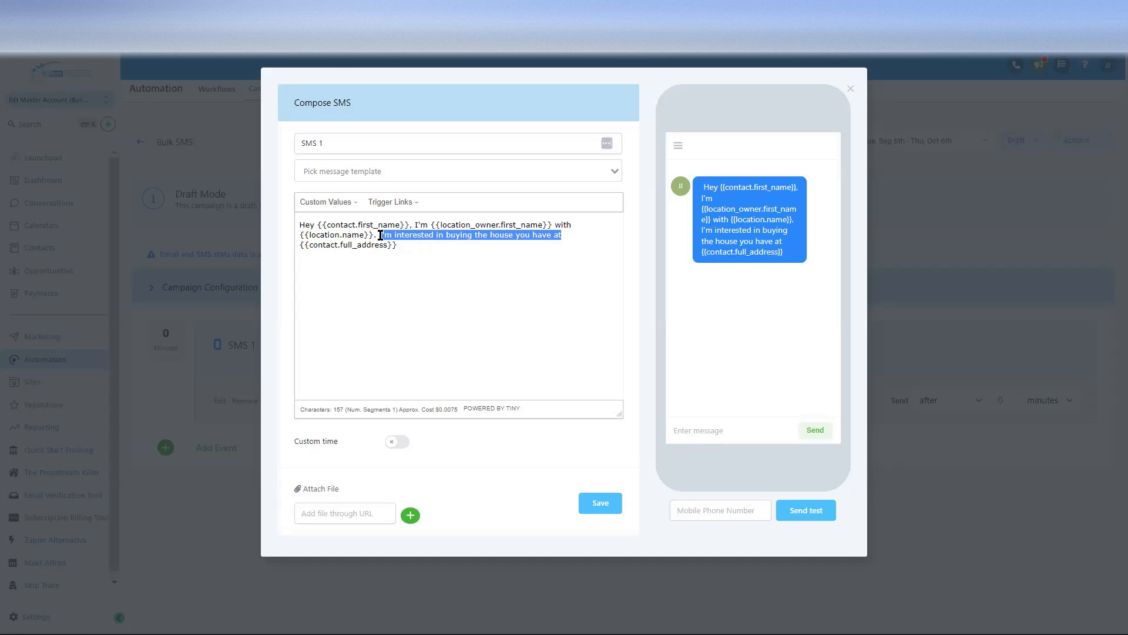
{"action": "type", "text": "C"}
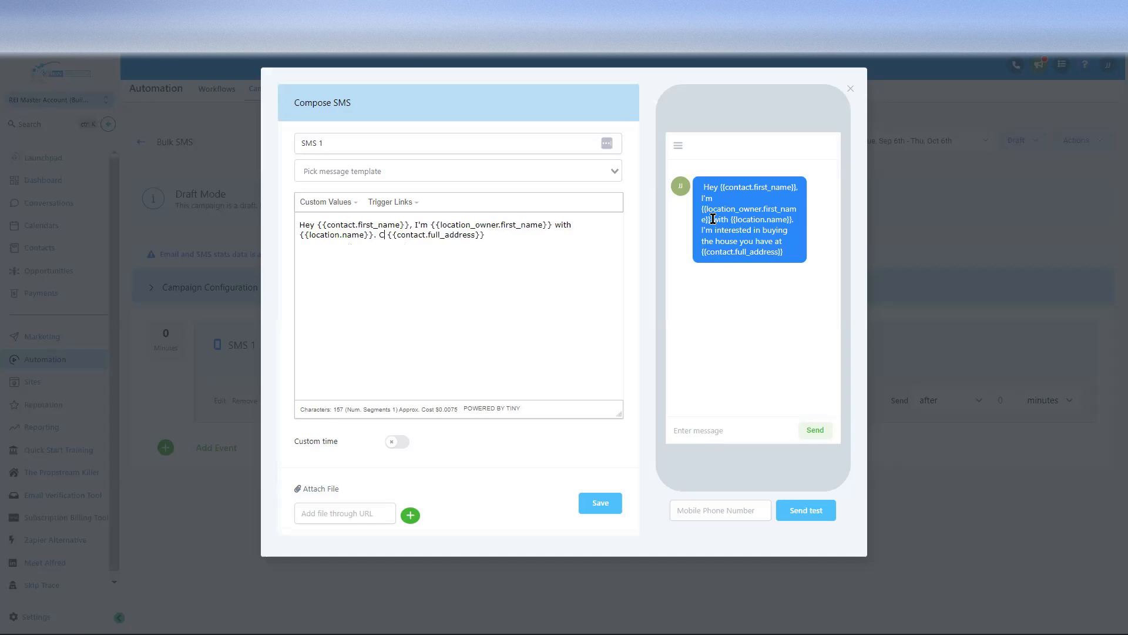
{"action": "type", "text": "oncerniing {{c"}
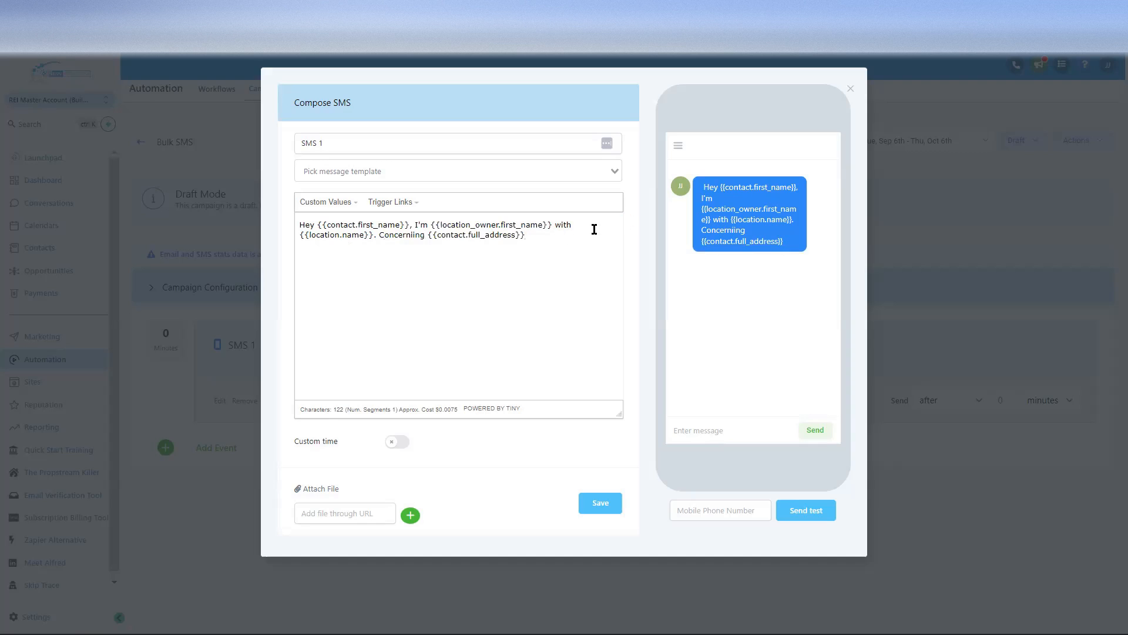
{"action": "type", "text": "ontact.full_address}}, do you"}
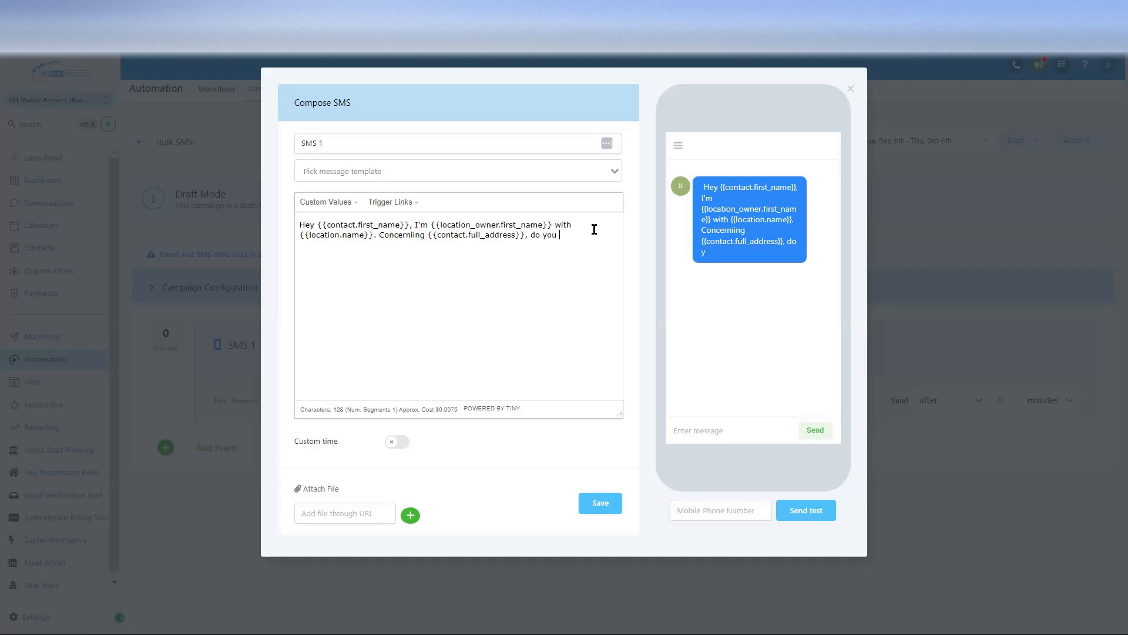
{"action": "type", "text": " want to sell?"}
{"action": "left_click_drag", "start_coordinate": [422, 409], "coordinate": [474, 412]}
{"action": "left_click", "coordinate": [452, 440]}
Step: Turn on custom time for SMS 1 with start 11:30 am and end 07:30 pm
{"action": "left_click", "coordinate": [398, 443]}
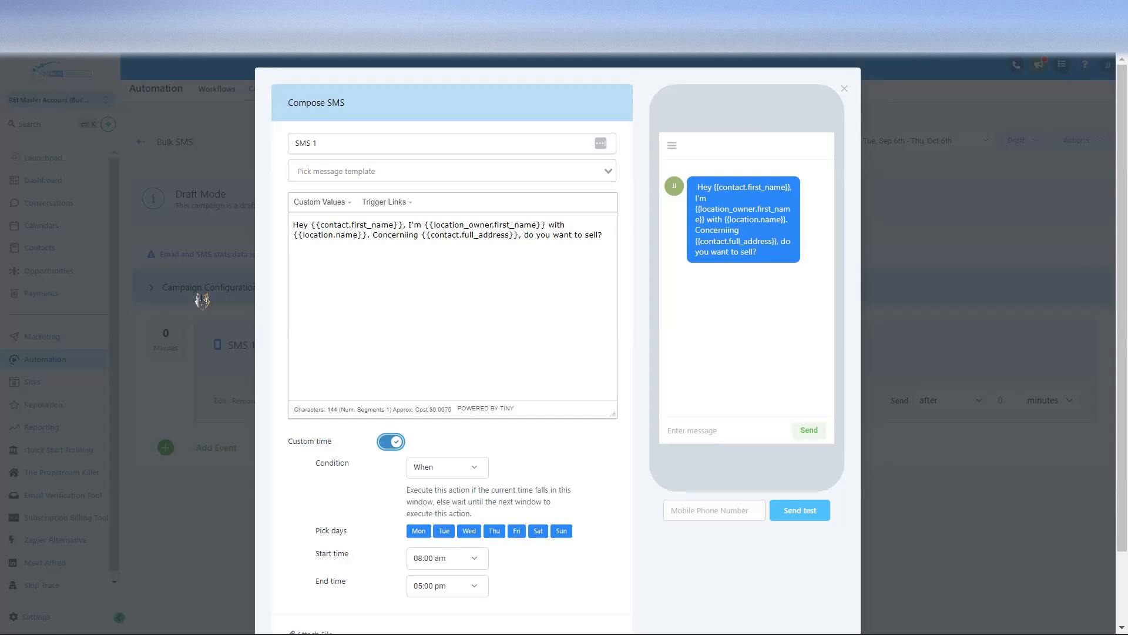
{"action": "scroll", "coordinate": [536, 332], "scroll_direction": "down", "scroll_amount": 2}
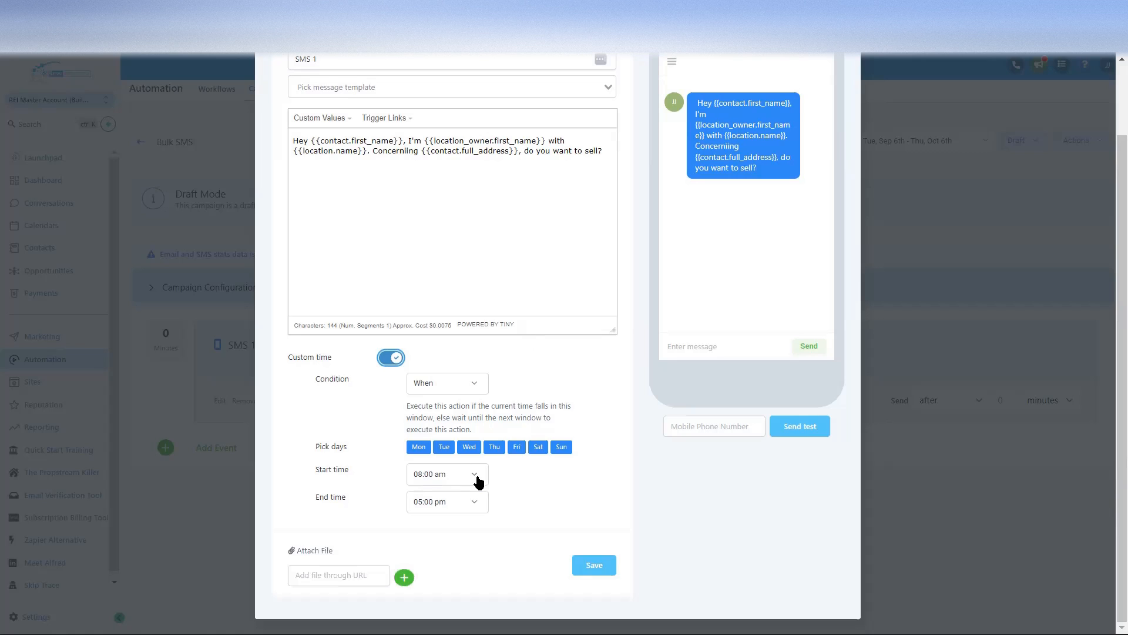
{"action": "left_click", "coordinate": [479, 482]}
{"action": "scroll", "coordinate": [448, 405], "scroll_direction": "down", "scroll_amount": 3}
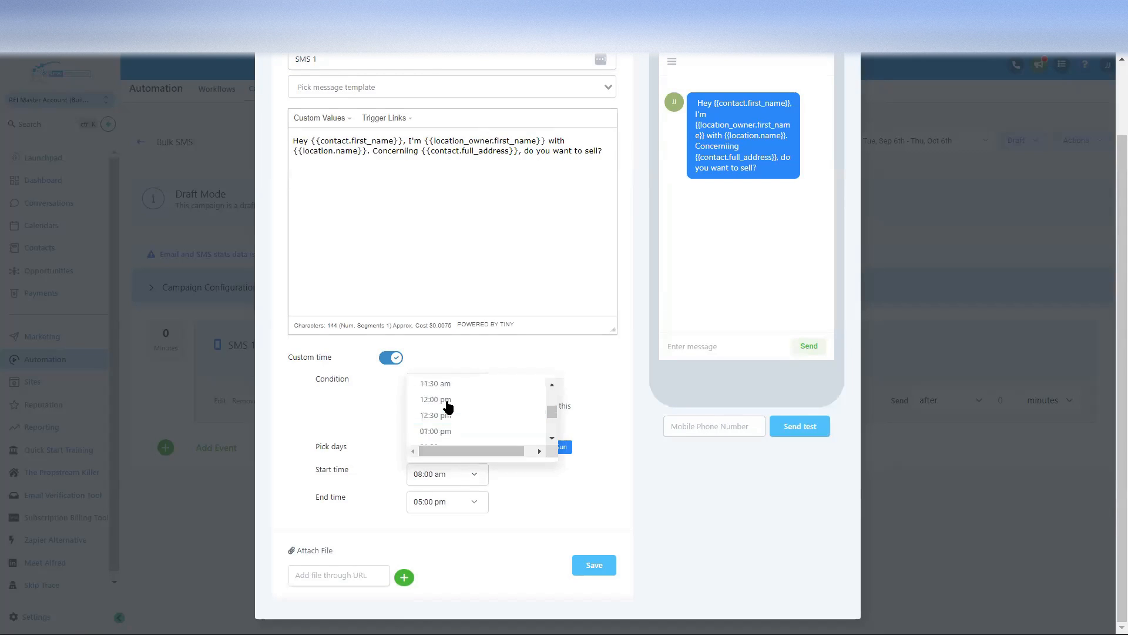
{"action": "scroll", "coordinate": [444, 395], "scroll_direction": "up", "scroll_amount": 1}
{"action": "left_click", "coordinate": [457, 415]}
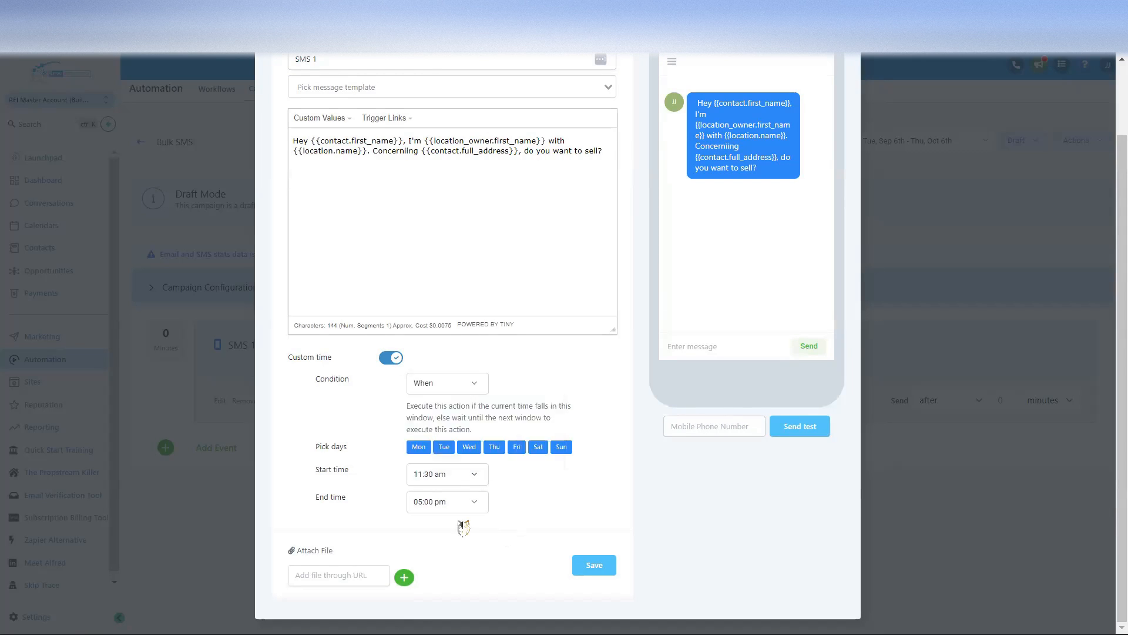
{"action": "left_click", "coordinate": [471, 502]}
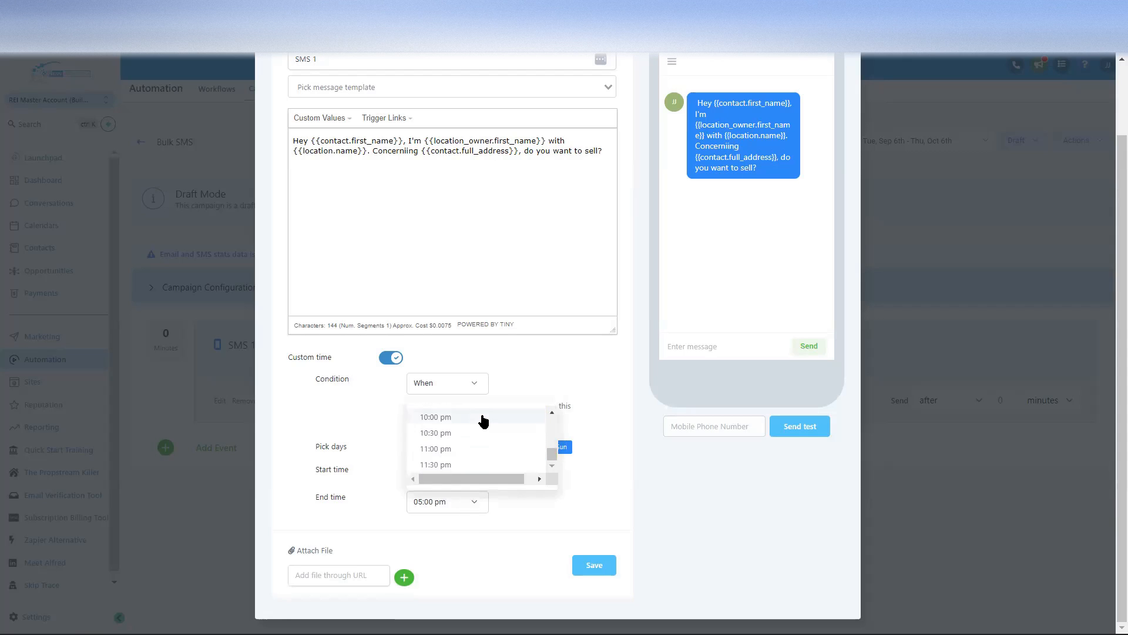
{"action": "scroll", "coordinate": [483, 422], "scroll_direction": "up", "scroll_amount": 1}
{"action": "left_click", "coordinate": [456, 411]}
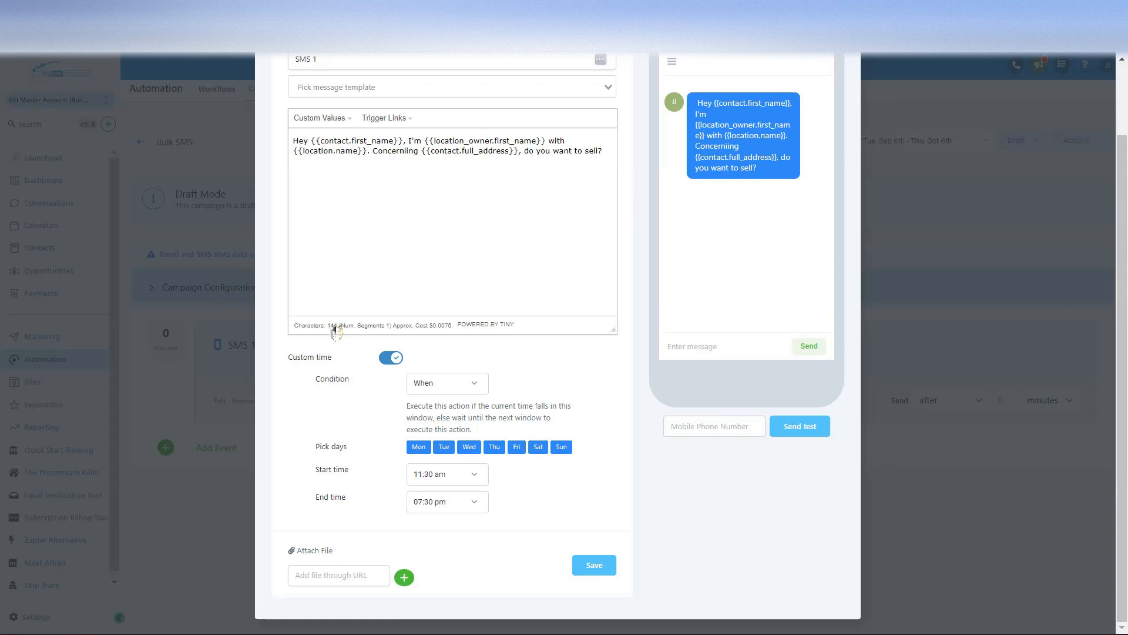
Step: Limit sending days to Monday through Friday by deselecting Saturday and Sunday
{"action": "left_click", "coordinate": [723, 421]}
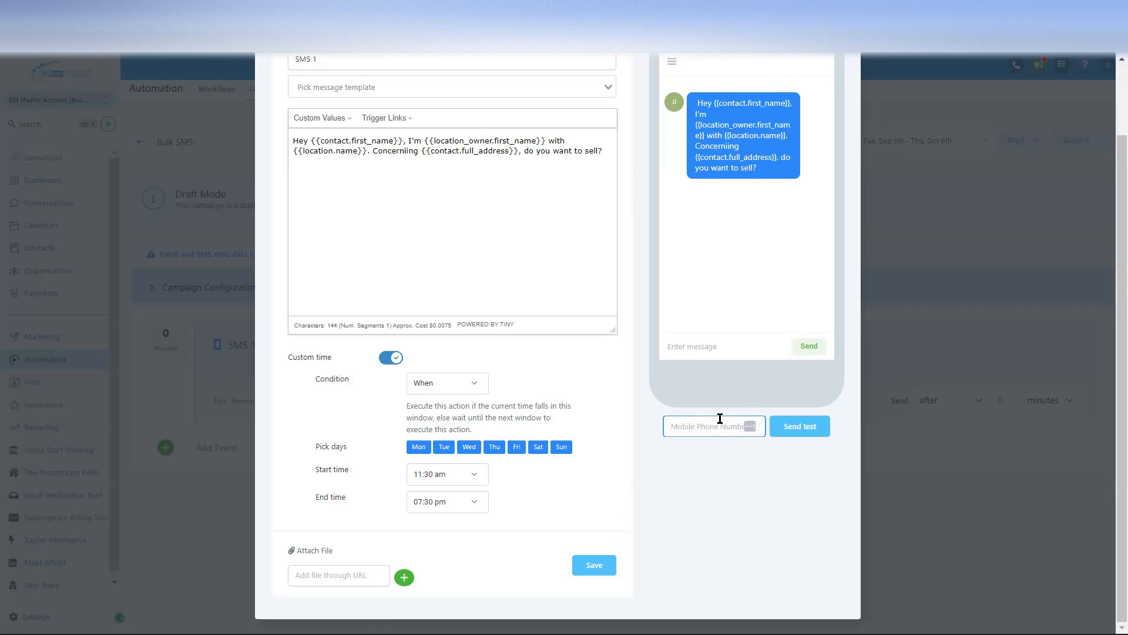
{"action": "left_click", "coordinate": [559, 448]}
{"action": "left_click", "coordinate": [517, 446]}
{"action": "left_click", "coordinate": [539, 448]}
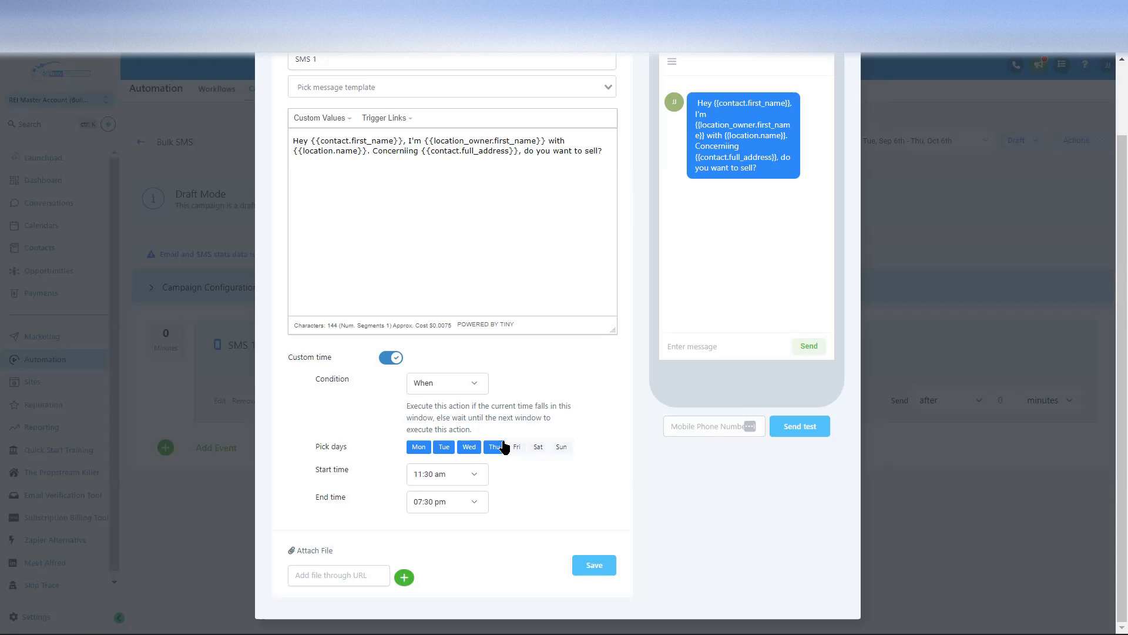
{"action": "left_click", "coordinate": [517, 447]}
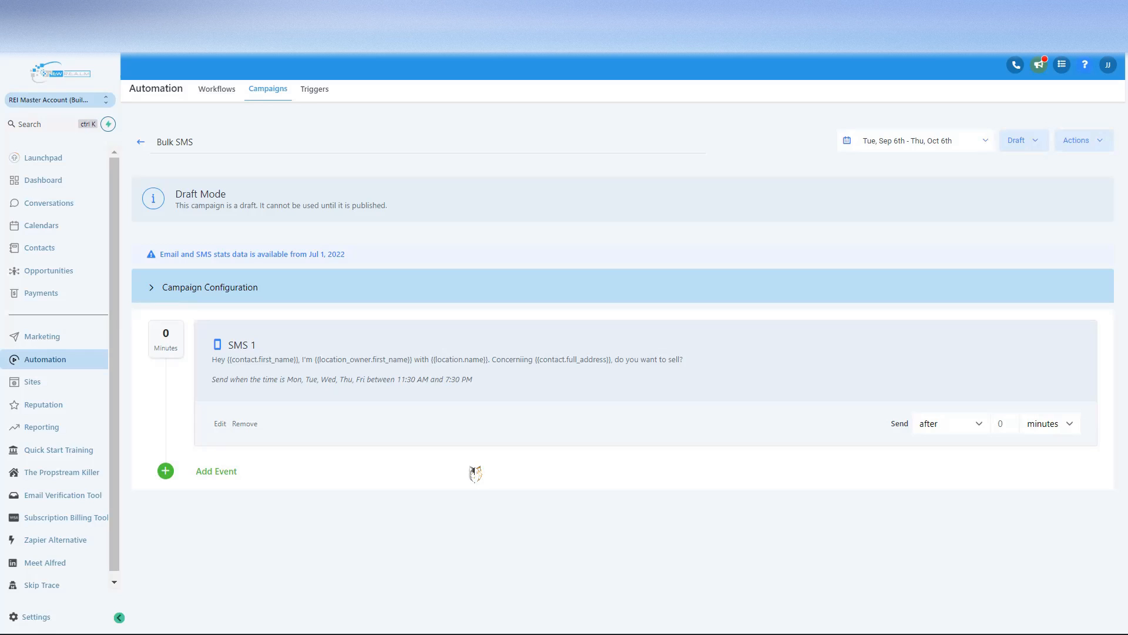
Step: Add an SMS 2 step below SMS 1 with the placeholder text 'sdfsddfsdffsdffsdfsf'
{"action": "left_click", "coordinate": [203, 472]}
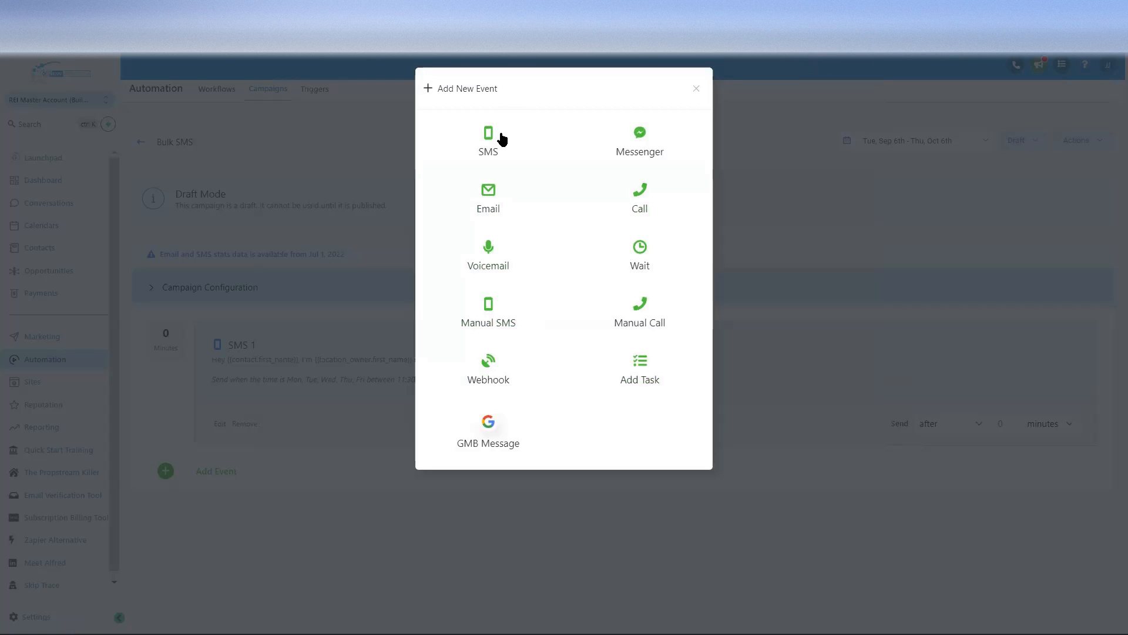
{"action": "type", "text": "sd"}
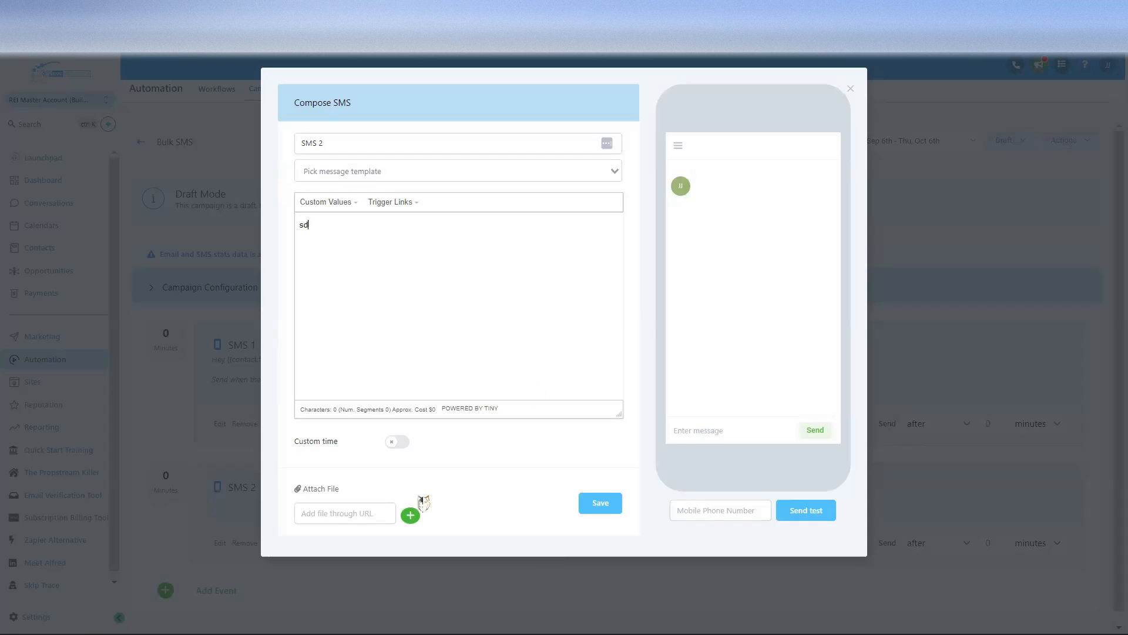
{"action": "type", "text": "fsddfsdffsdffsdfsf"}
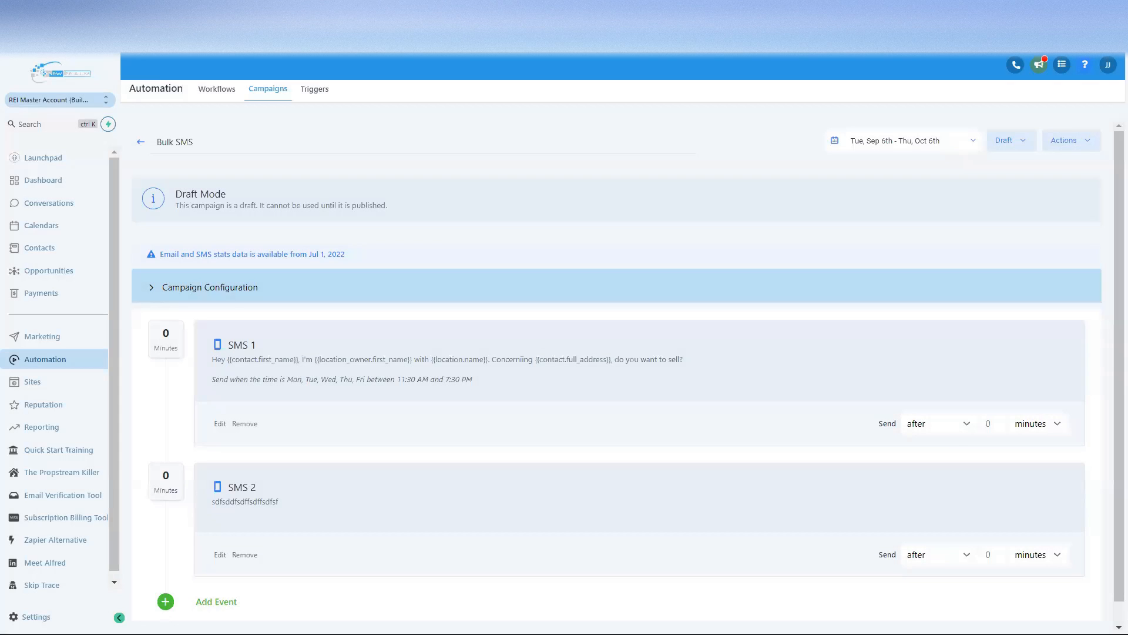
{"action": "scroll", "coordinate": [504, 423], "scroll_direction": "down", "scroll_amount": 1}
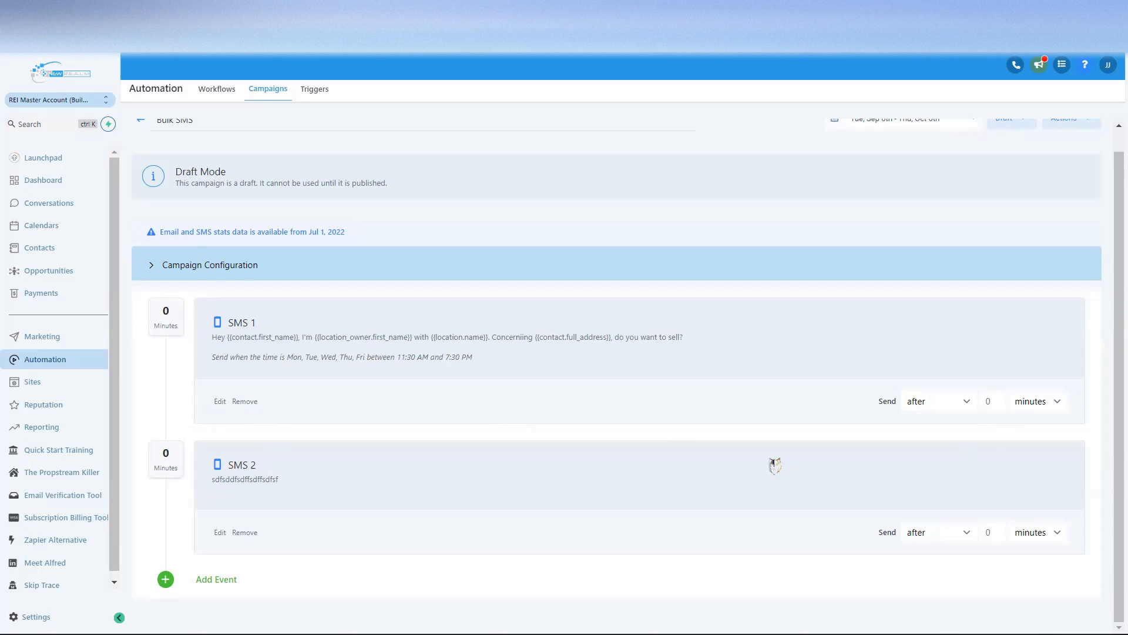
Step: Set SMS 2 to send 3 days after SMS 1
{"action": "left_click", "coordinate": [967, 534]}
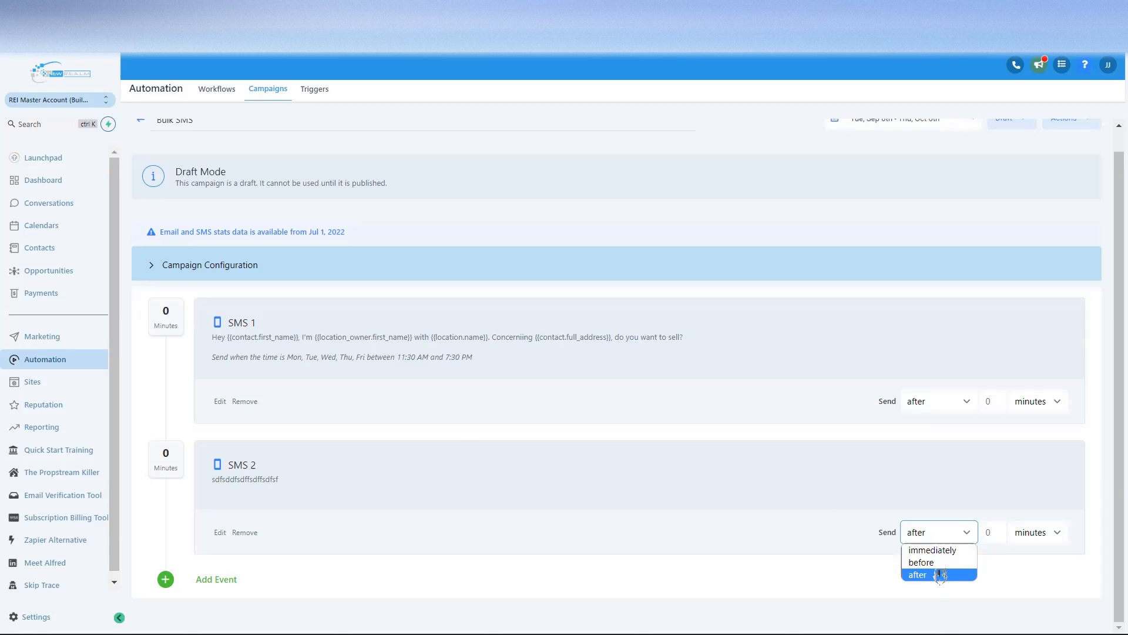
{"action": "left_click", "coordinate": [940, 574]}
{"action": "left_click", "coordinate": [990, 533]}
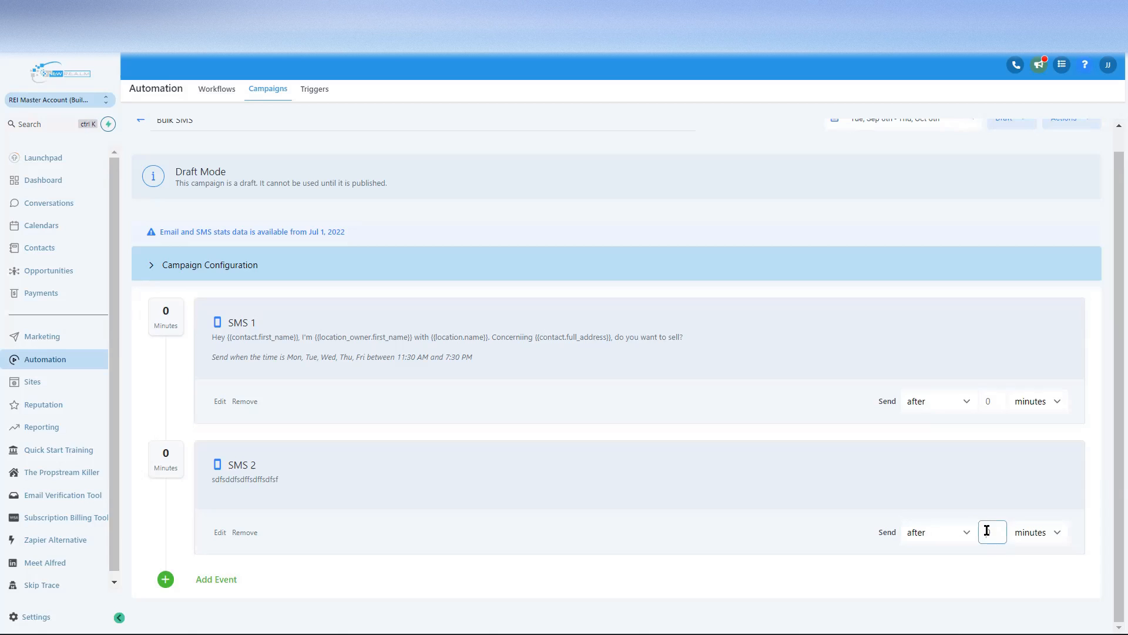
{"action": "type", "text": "30"}
{"action": "left_click", "coordinate": [1040, 533]}
{"action": "left_click", "coordinate": [1054, 533]}
{"action": "left_click", "coordinate": [797, 408]}
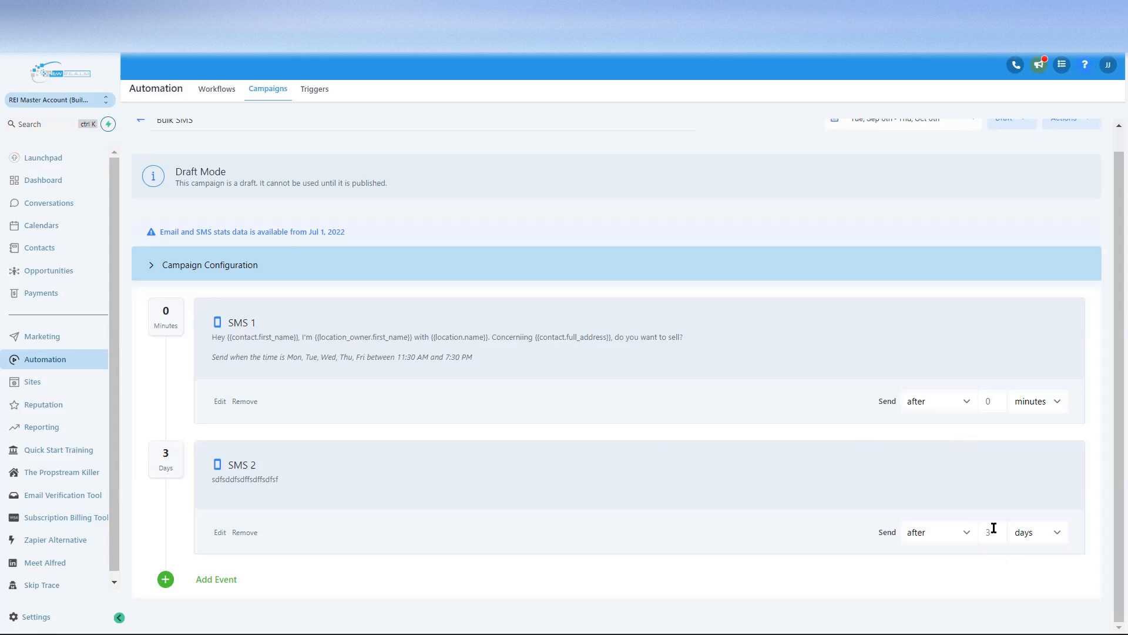
{"action": "left_click", "coordinate": [201, 268]}
{"action": "scroll", "coordinate": [259, 494], "scroll_direction": "down", "scroll_amount": 4}
{"action": "scroll", "coordinate": [337, 434], "scroll_direction": "up", "scroll_amount": 2}
{"action": "scroll", "coordinate": [336, 434], "scroll_direction": "up", "scroll_amount": 3}
{"action": "scroll", "coordinate": [241, 400], "scroll_direction": "down", "scroll_amount": 6}
{"action": "scroll", "coordinate": [194, 320], "scroll_direction": "up", "scroll_amount": 6}
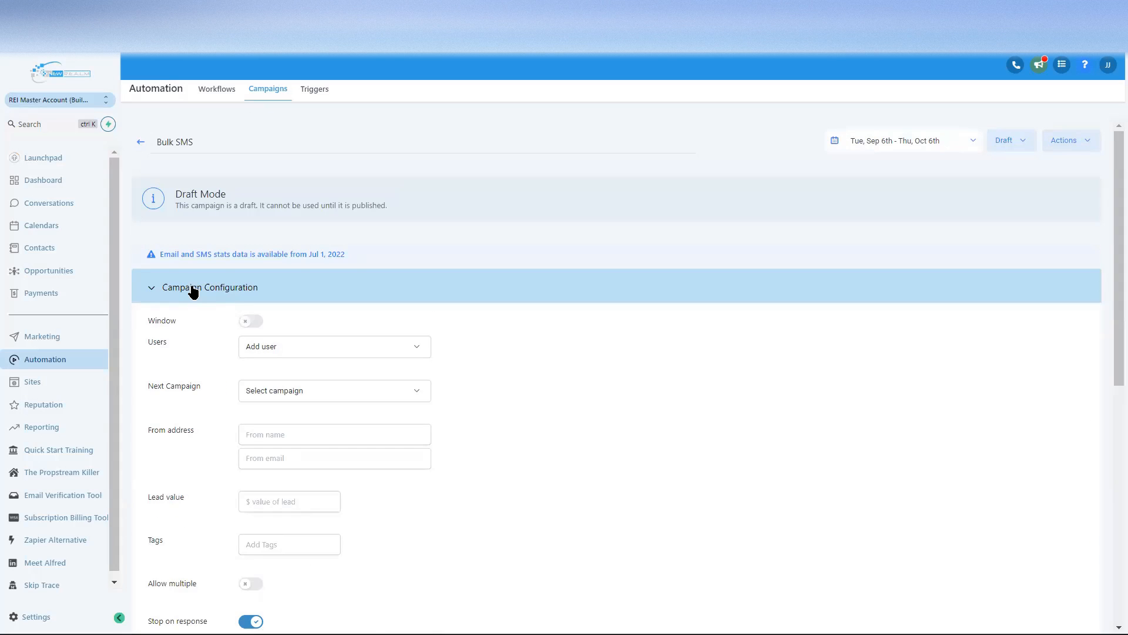
{"action": "left_click", "coordinate": [193, 291]}
{"action": "scroll", "coordinate": [423, 447], "scroll_direction": "down", "scroll_amount": 1}
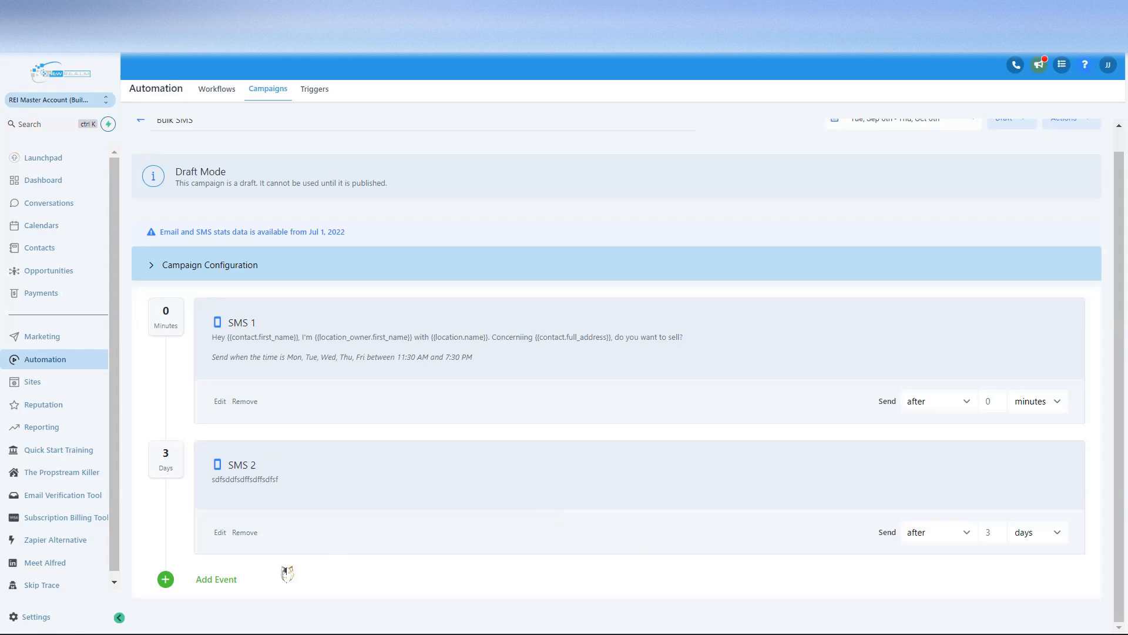
Step: Add and save an Email 1 step after SMS 2
{"action": "left_click", "coordinate": [197, 582]}
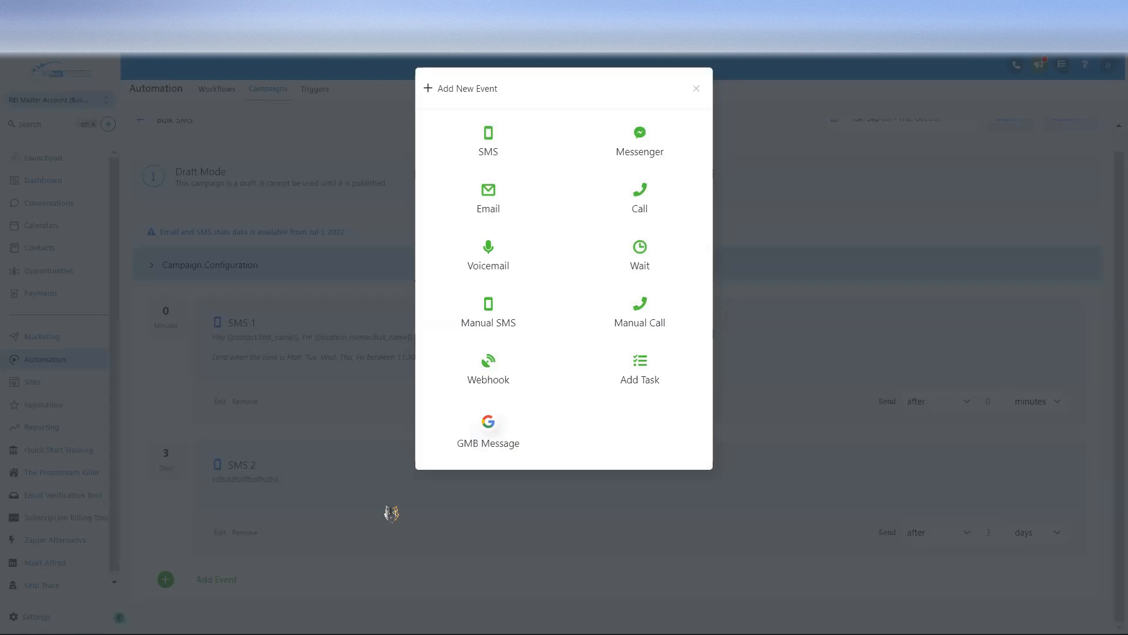
{"action": "left_click", "coordinate": [489, 199]}
{"action": "left_click", "coordinate": [405, 171]}
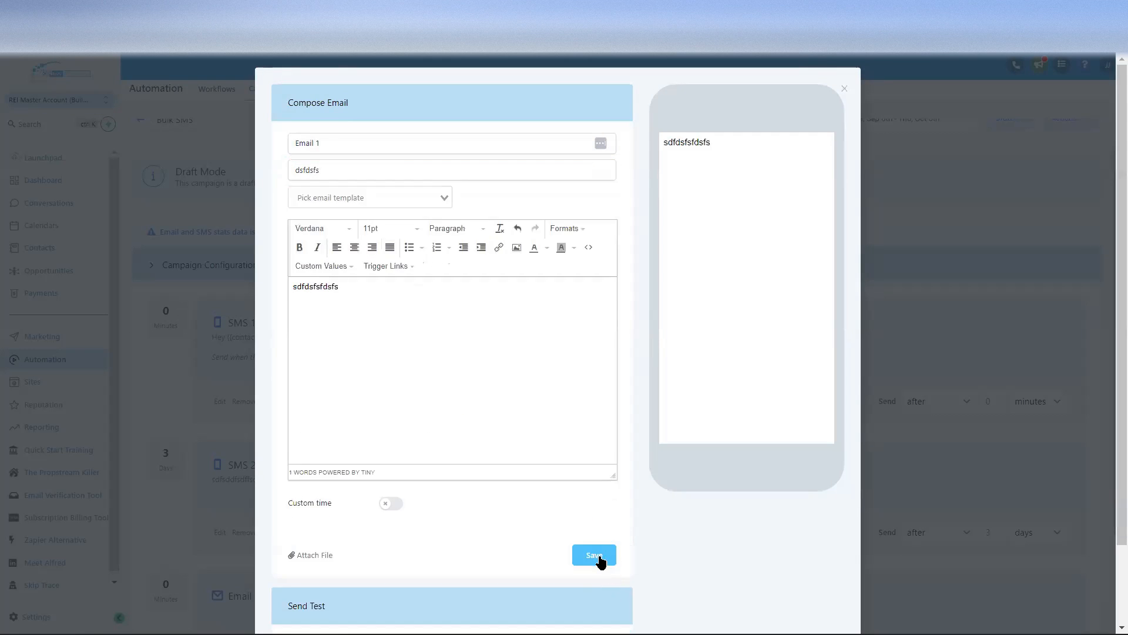
{"action": "left_click", "coordinate": [595, 556]}
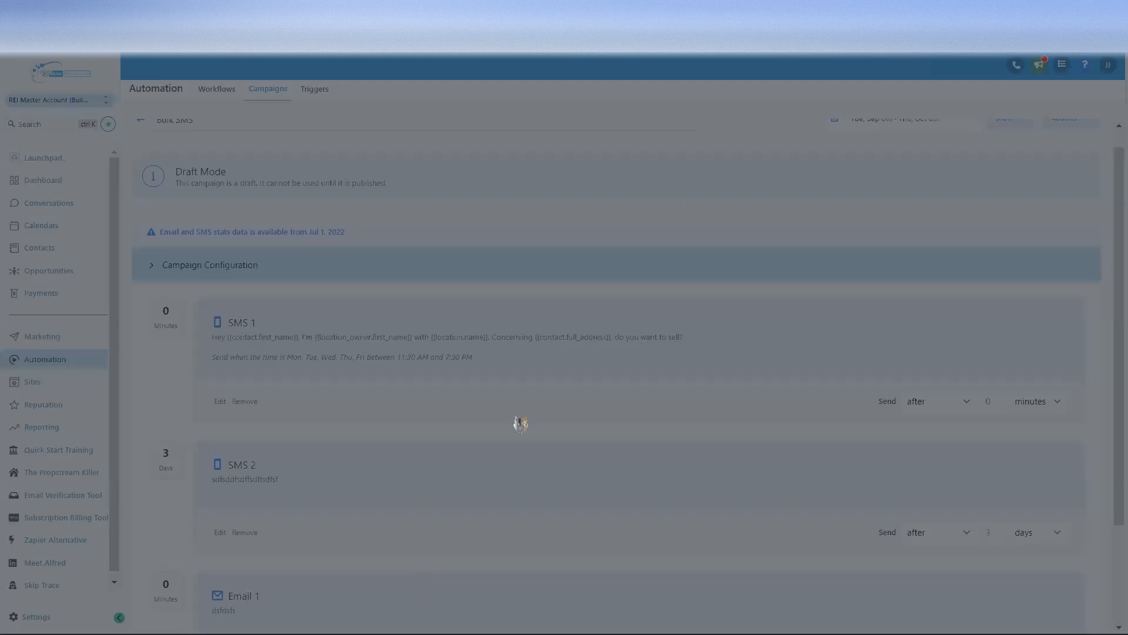
Step: Add a Manual Call 1 step after Email 1
{"action": "scroll", "coordinate": [529, 414], "scroll_direction": "down", "scroll_amount": 2}
{"action": "left_click", "coordinate": [250, 580]}
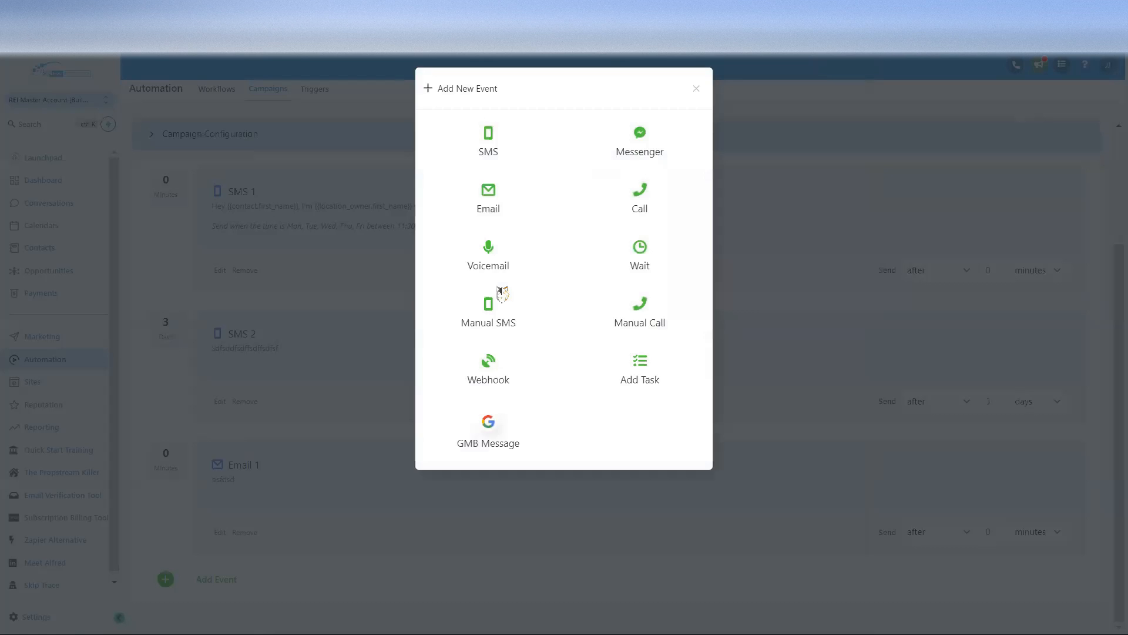
{"action": "left_click", "coordinate": [645, 306]}
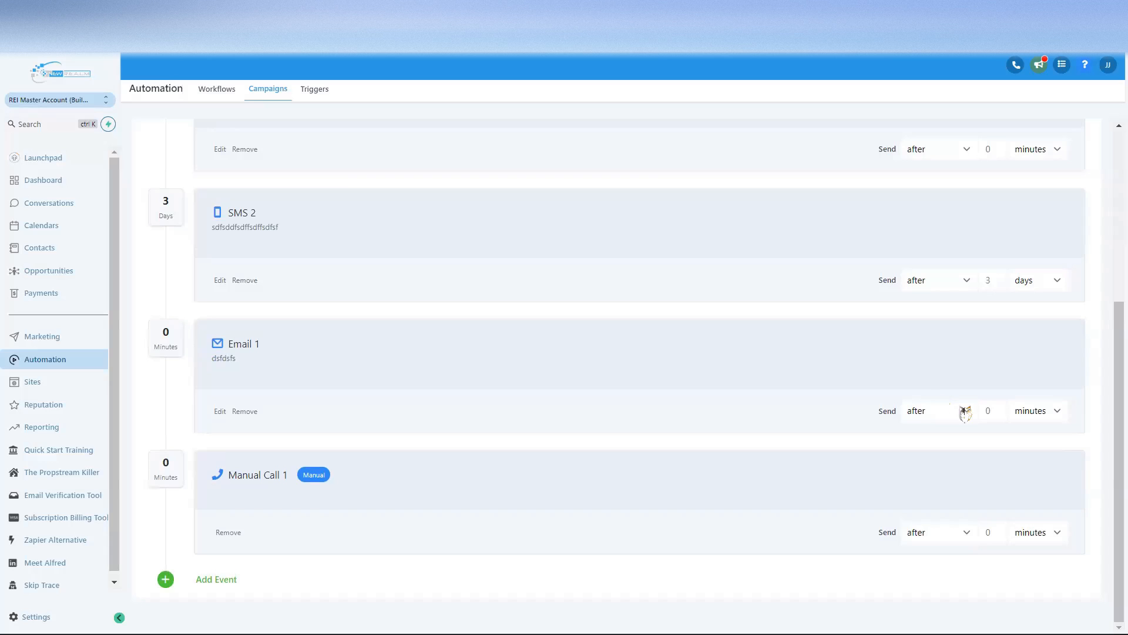
Step: Change Email 1's delay to 2 days
{"action": "scroll", "coordinate": [346, 155], "scroll_direction": "up", "scroll_amount": 5}
{"action": "scroll", "coordinate": [390, 322], "scroll_direction": "down", "scroll_amount": 5}
{"action": "key", "text": "BackSpace"}
{"action": "type", "text": "2"}
{"action": "left_click", "coordinate": [1049, 411]}
{"action": "left_click", "coordinate": [1034, 453]}
Step: Change Manual Call 1's delay to 4 days
{"action": "left_click", "coordinate": [988, 535]}
{"action": "type", "text": "4"}
{"action": "left_click", "coordinate": [1057, 532]}
{"action": "key", "text": "Return"}
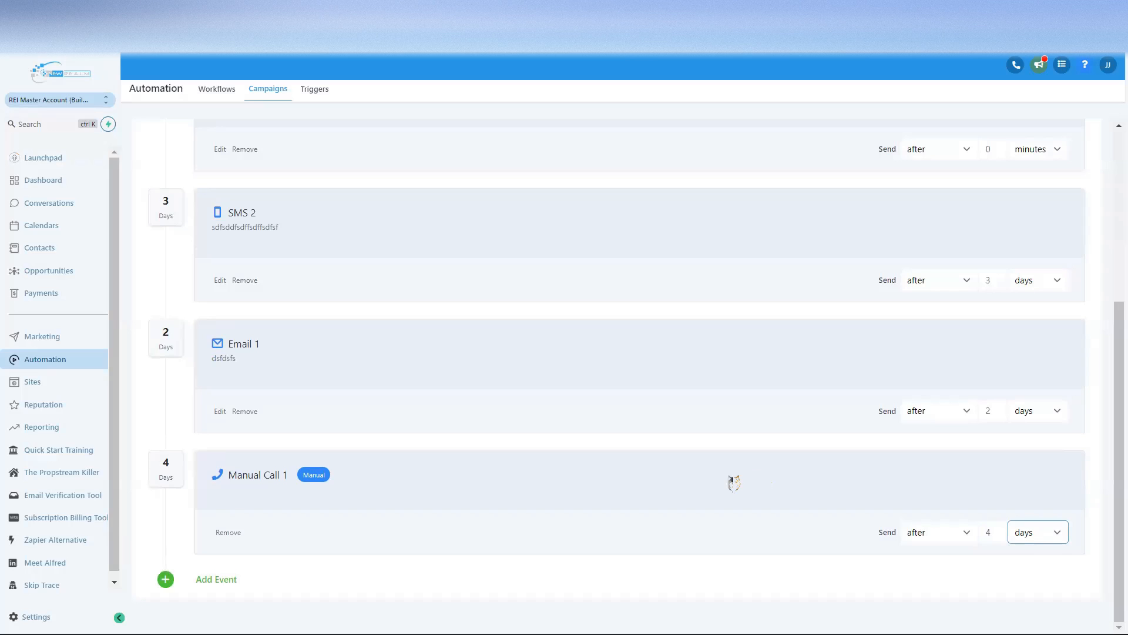
Step: Review the campaign's Actions and publishing status menus without changing anything
{"action": "scroll", "coordinate": [733, 483], "scroll_direction": "up", "scroll_amount": 5}
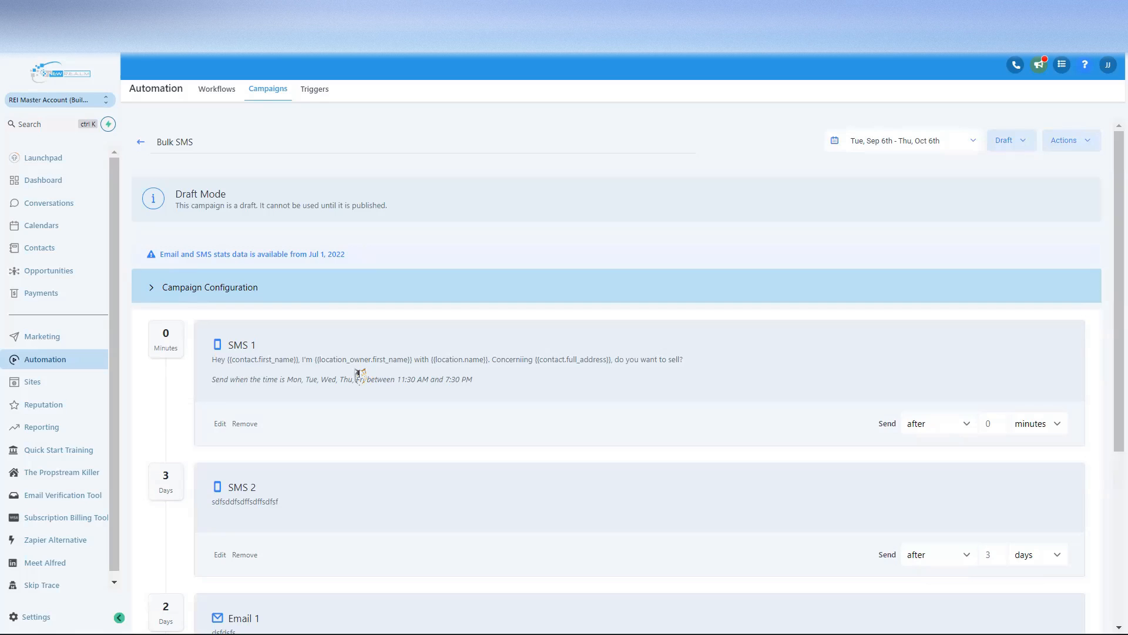
{"action": "scroll", "coordinate": [323, 365], "scroll_direction": "down", "scroll_amount": 5}
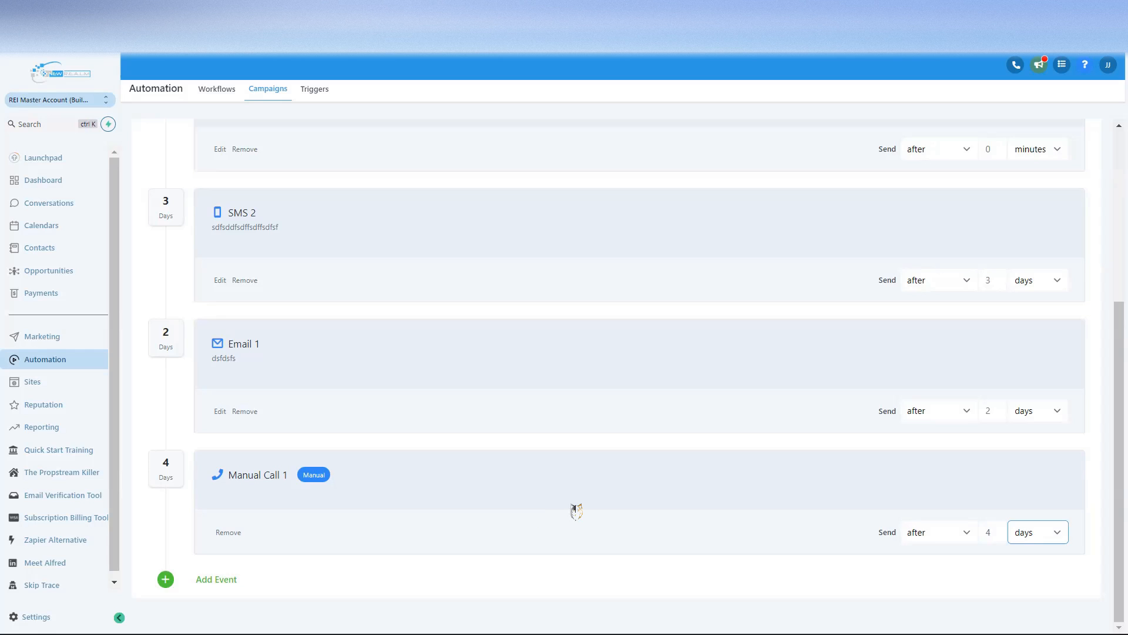
{"action": "scroll", "coordinate": [568, 512], "scroll_direction": "up", "scroll_amount": 5}
{"action": "scroll", "coordinate": [567, 461], "scroll_direction": "down", "scroll_amount": 3}
{"action": "scroll", "coordinate": [567, 456], "scroll_direction": "up", "scroll_amount": 3}
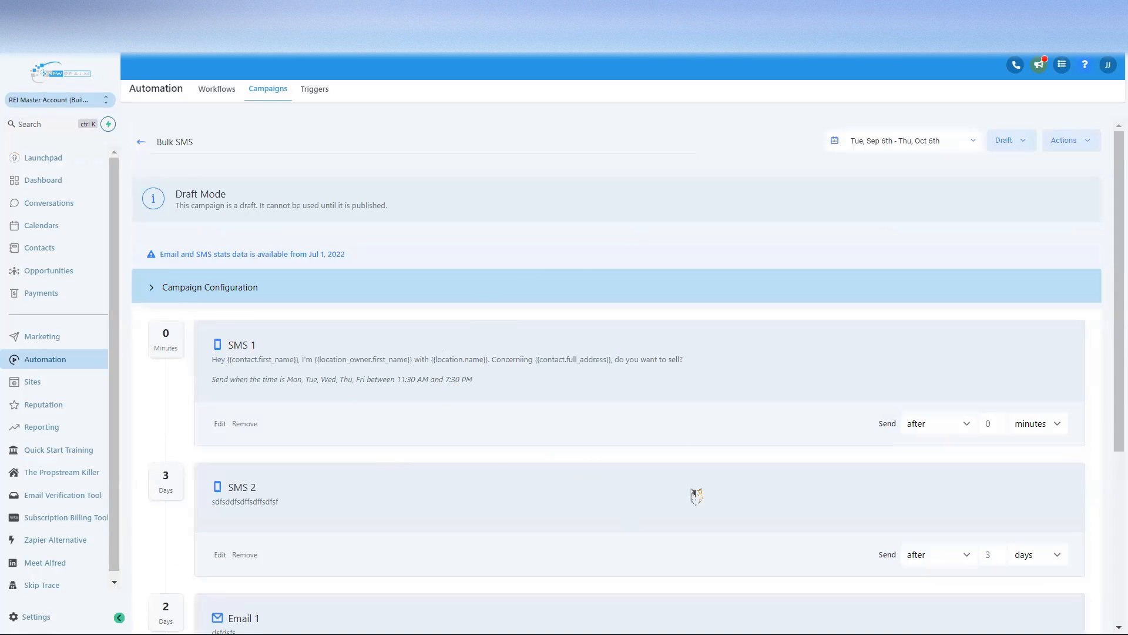
{"action": "left_click", "coordinate": [1076, 142]}
{"action": "left_click", "coordinate": [1011, 146]}
{"action": "left_click", "coordinate": [1021, 141]}
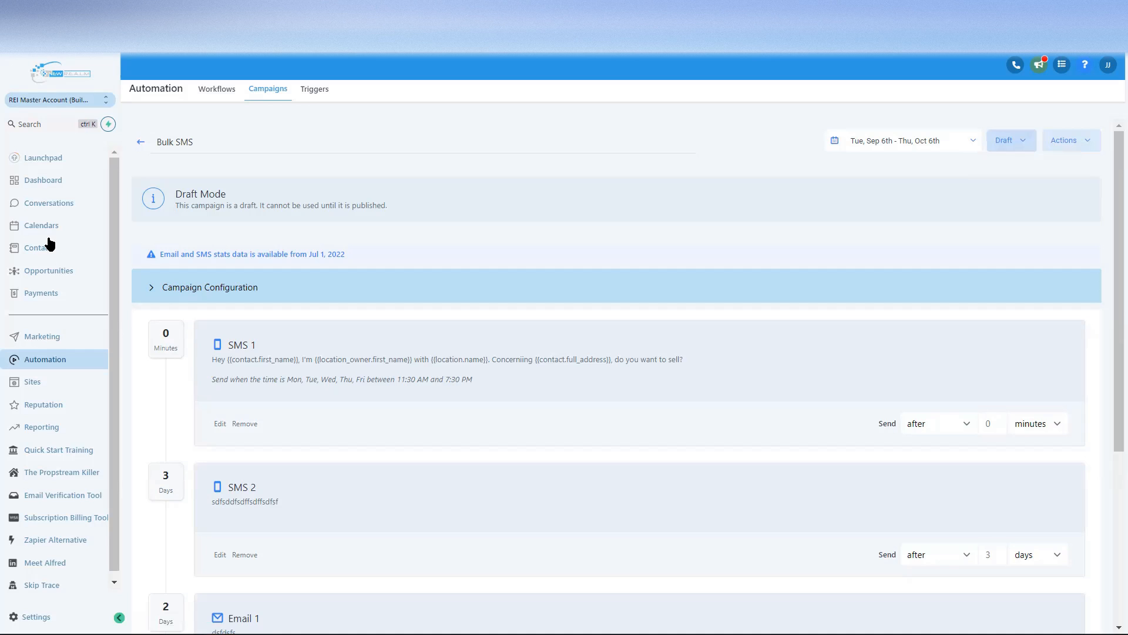
Step: Try dragging Manual Call 1 above Email 1, then go to Conversations
{"action": "scroll", "coordinate": [470, 385], "scroll_direction": "down", "scroll_amount": 5}
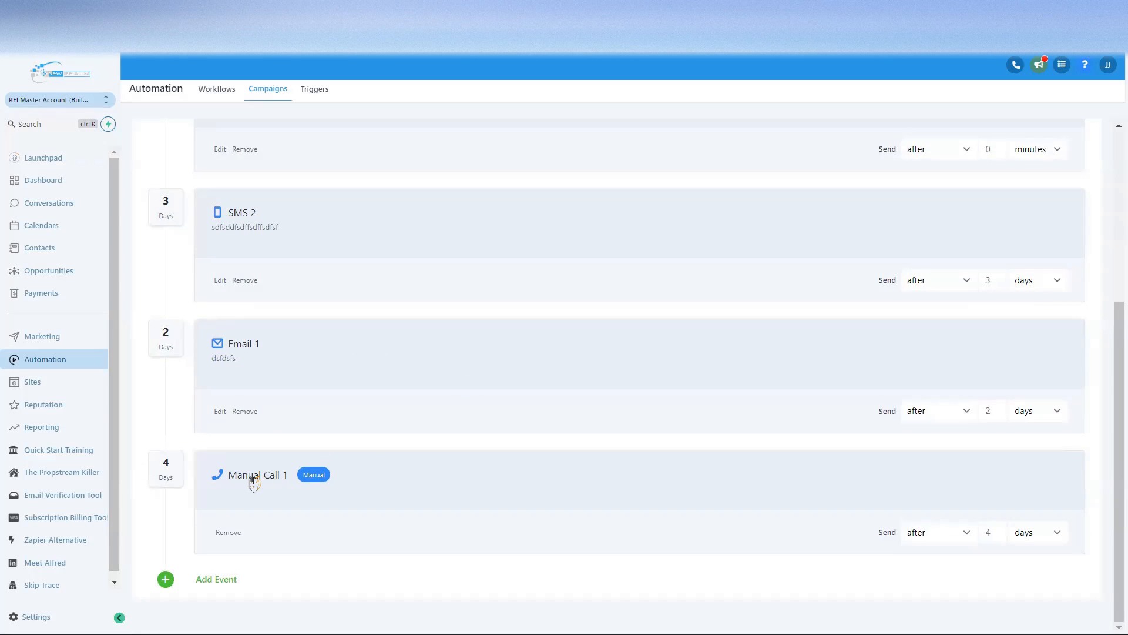
{"action": "left_click_drag", "start_coordinate": [329, 482], "coordinate": [541, 518]}
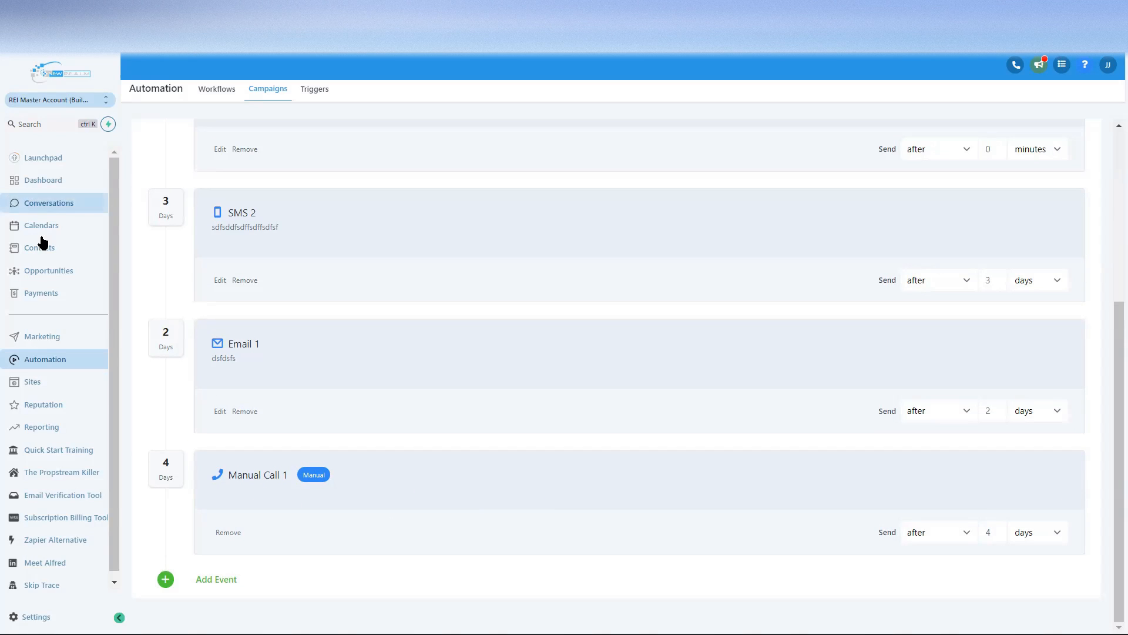
{"action": "left_click", "coordinate": [47, 203]}
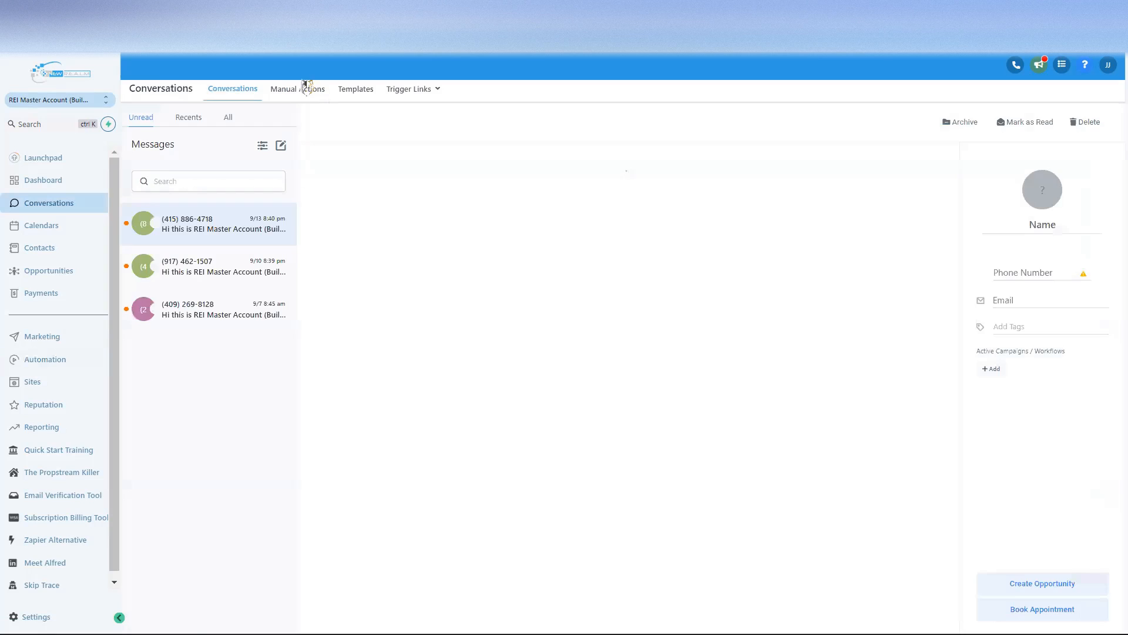
Step: Filter Manual Actions to the Bulk SMS campaign and confirm it shows no pending tasks
{"action": "left_click", "coordinate": [298, 90]}
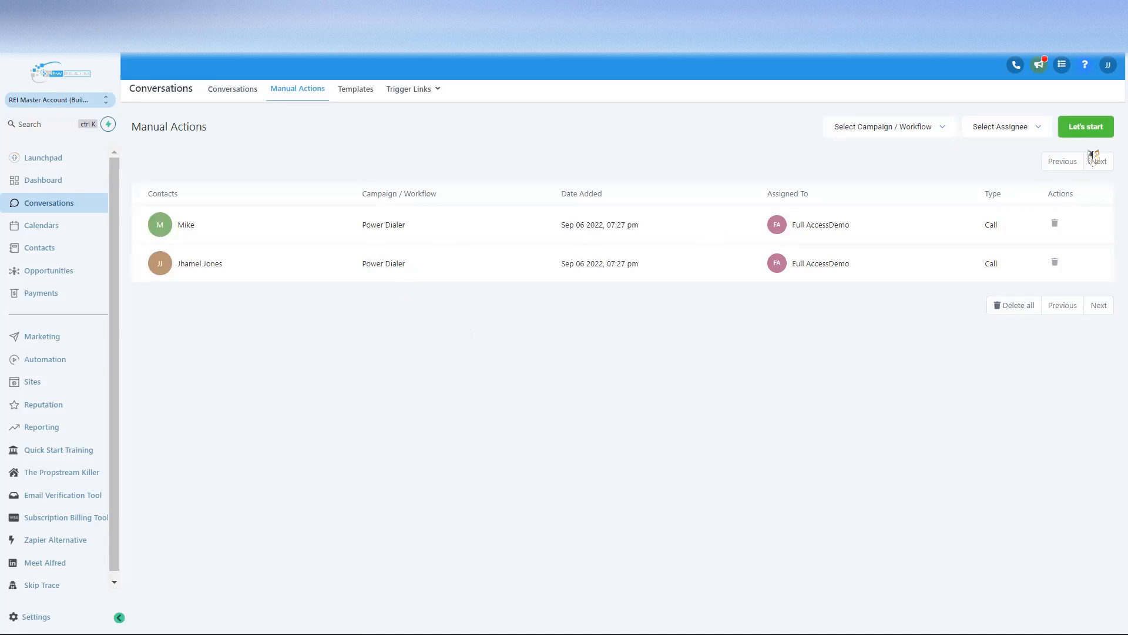
{"action": "left_click", "coordinate": [914, 126]}
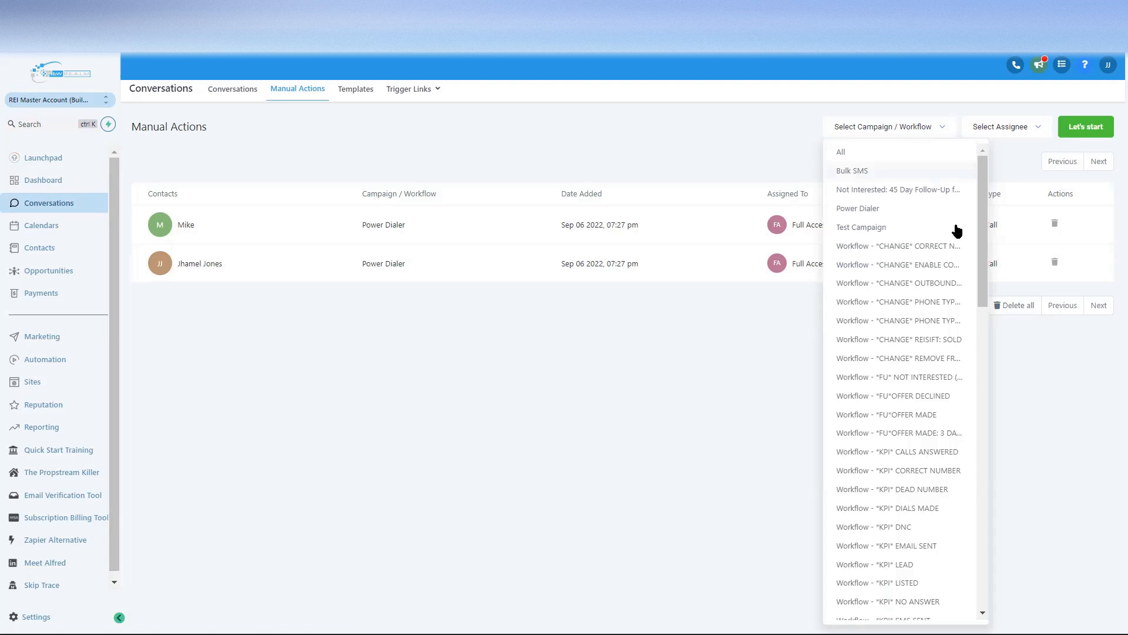
{"action": "left_click", "coordinate": [957, 170]}
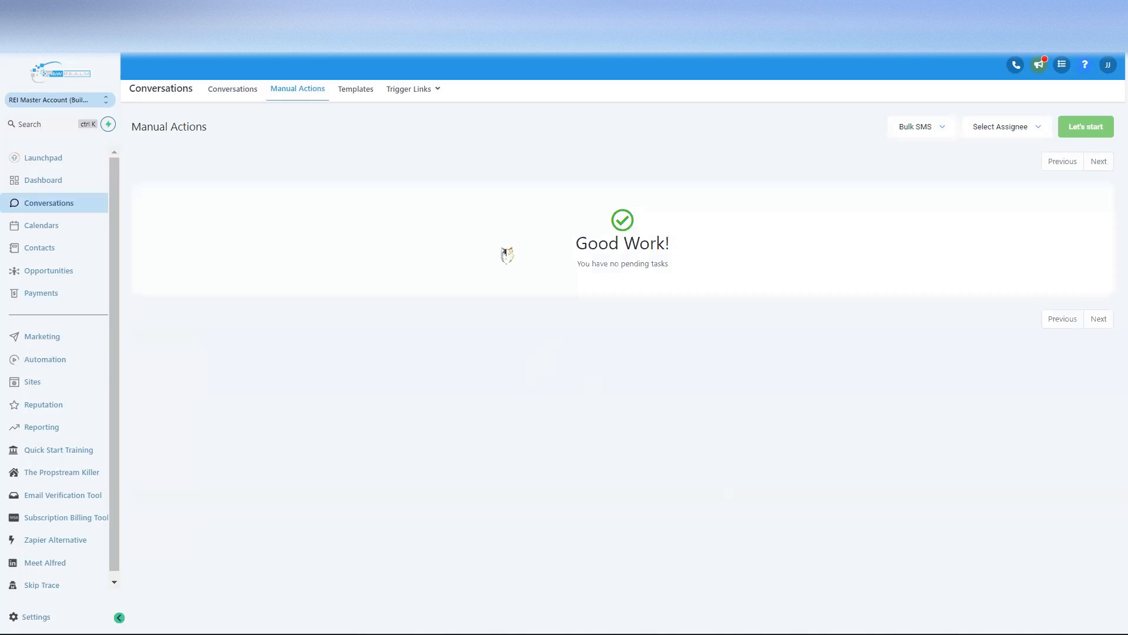
{"action": "triple_click", "coordinate": [608, 261]}
{"action": "left_click", "coordinate": [617, 280]}
{"action": "left_click_drag", "start_coordinate": [578, 267], "coordinate": [688, 279]}
{"action": "left_click", "coordinate": [684, 312]}
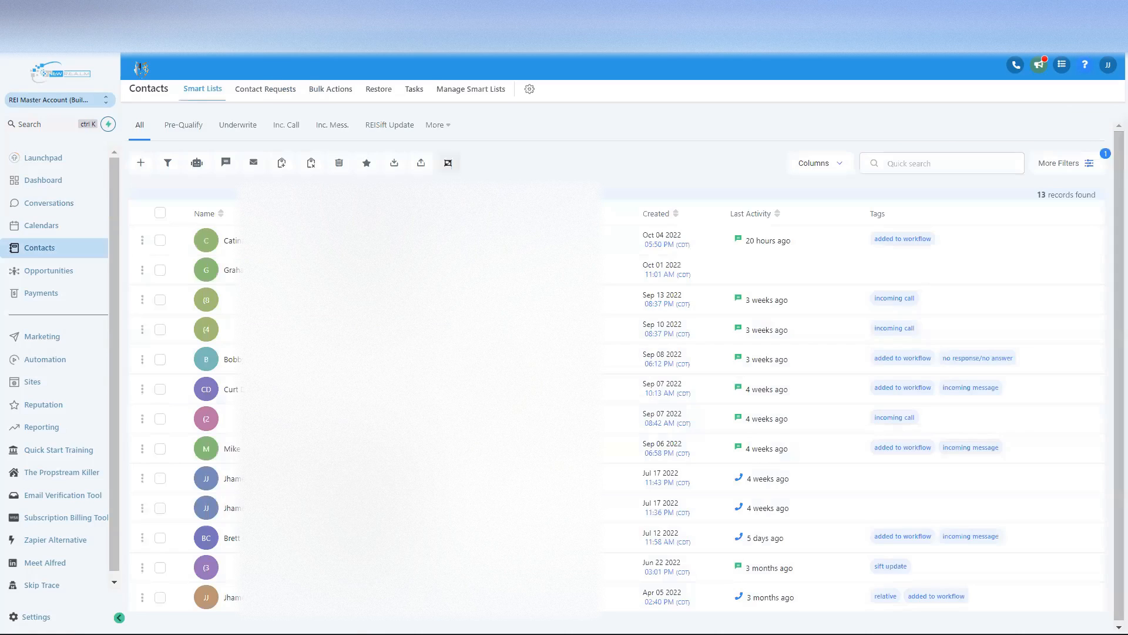
Step: Select all 13 contacts, then search 'bulk' and open Bulk SMS in Test Demo Folder
{"action": "left_click", "coordinate": [160, 213]}
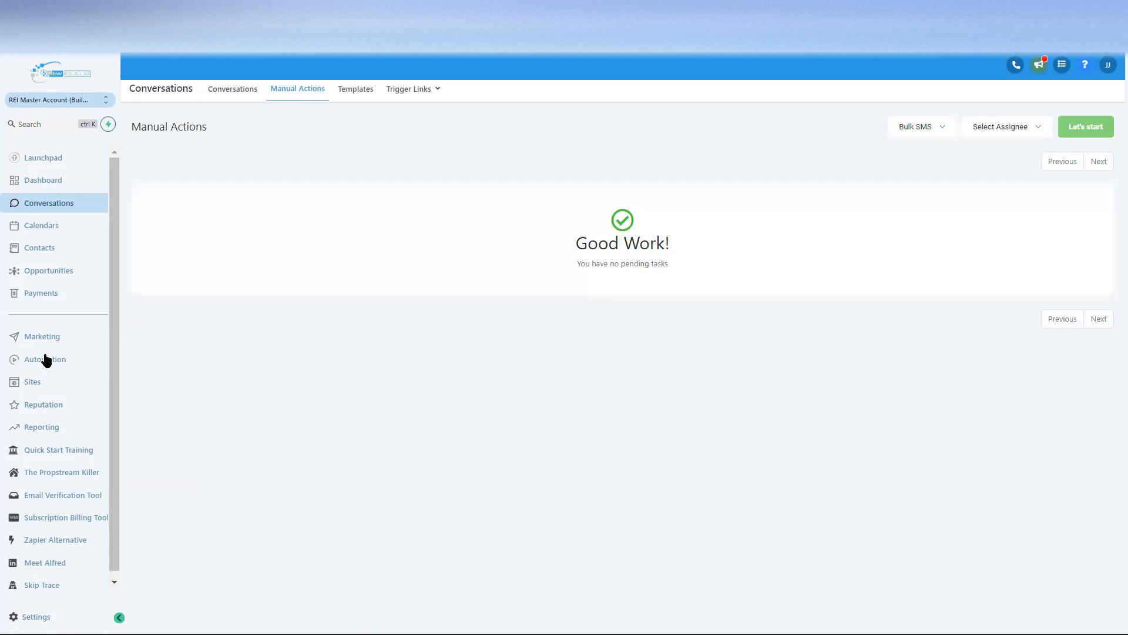
{"action": "left_click", "coordinate": [47, 360]}
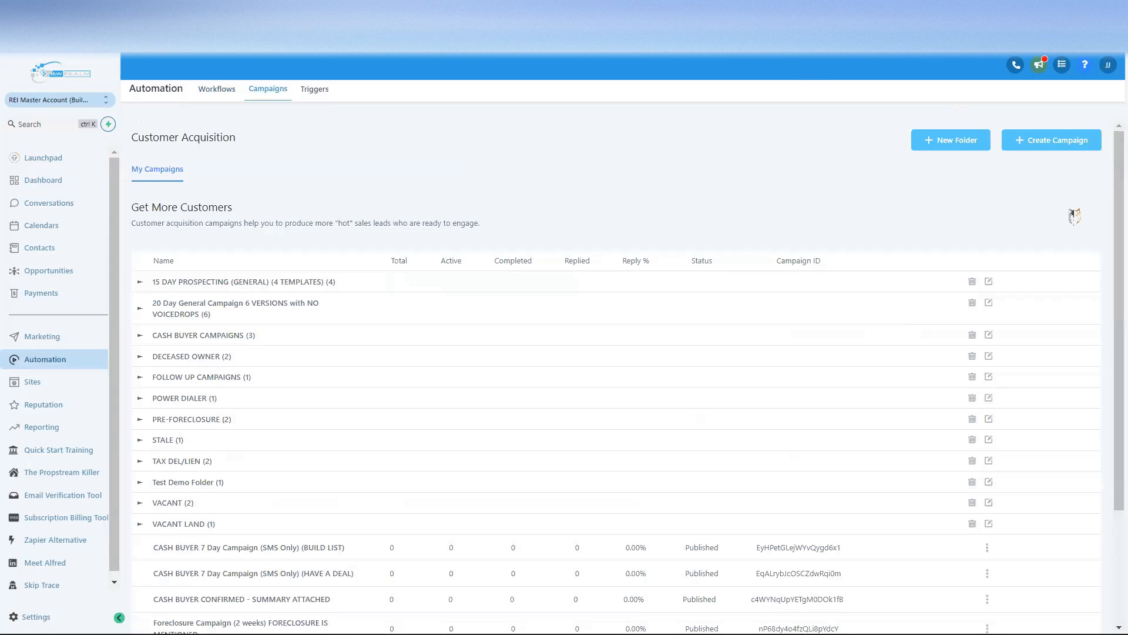
{"action": "key", "text": "ctrl+f"}
{"action": "type", "text": "bulk"}
{"action": "scroll", "coordinate": [738, 327], "scroll_direction": "down", "scroll_amount": 3}
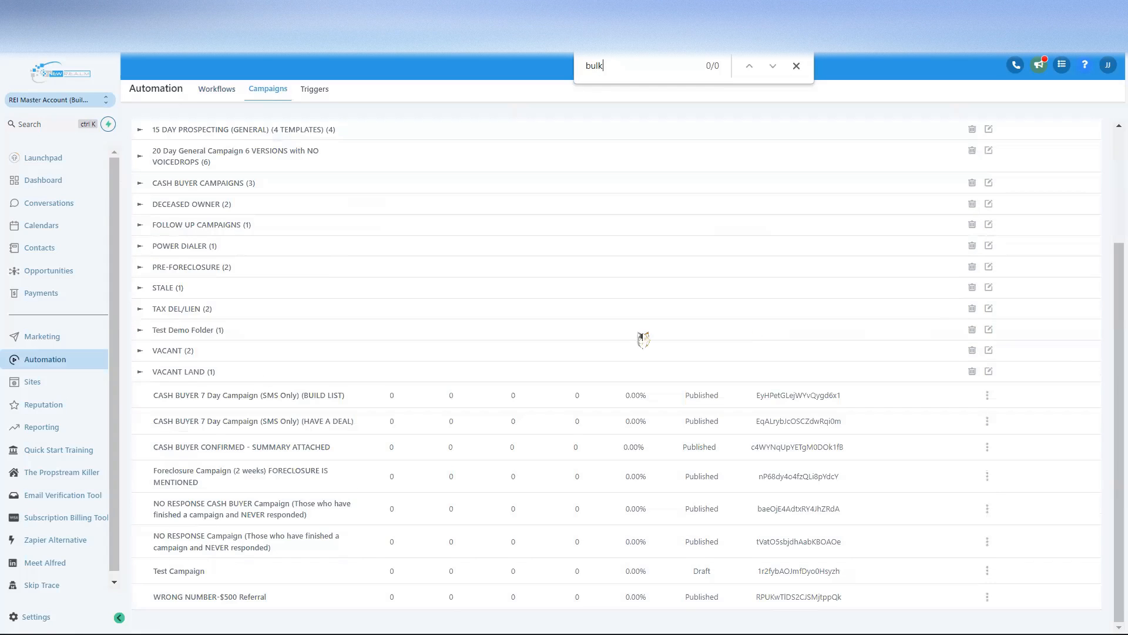
{"action": "left_click", "coordinate": [169, 330]}
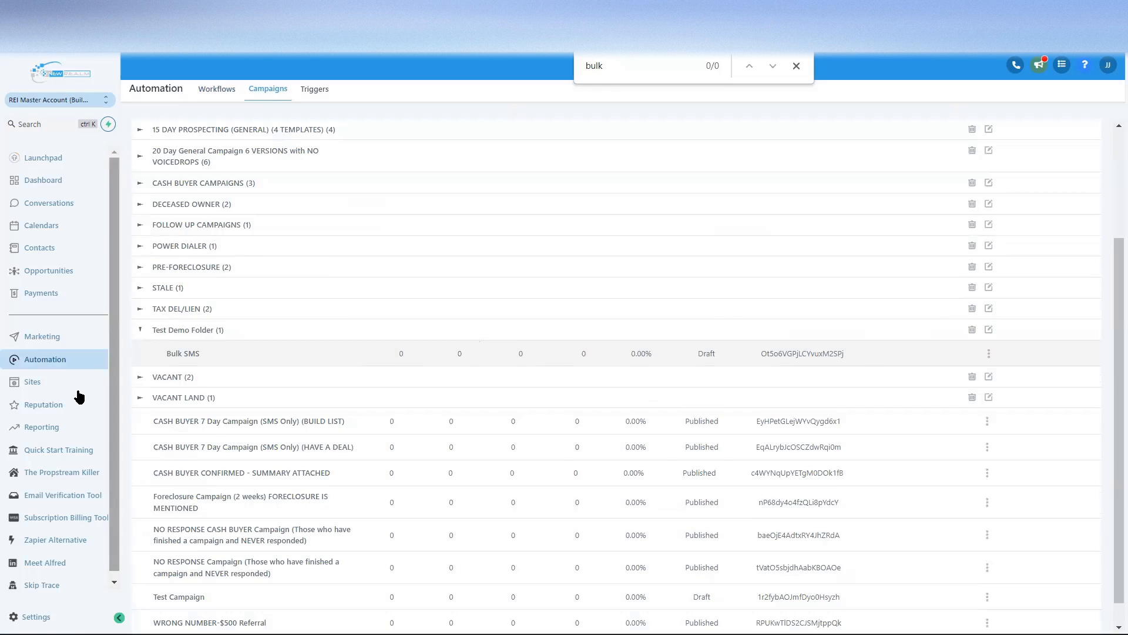
{"action": "left_click", "coordinate": [185, 355]}
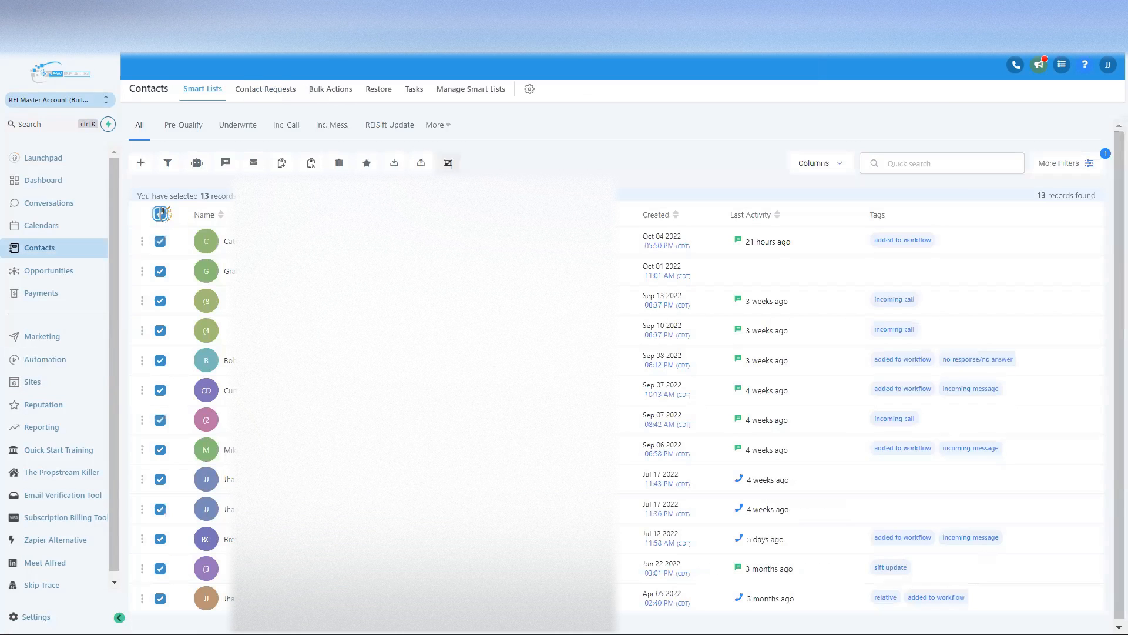
Step: Cancel the Add to Campaign/Workflow dialog and switch Bulk SMS from Draft to Published
{"action": "left_click", "coordinate": [198, 165]}
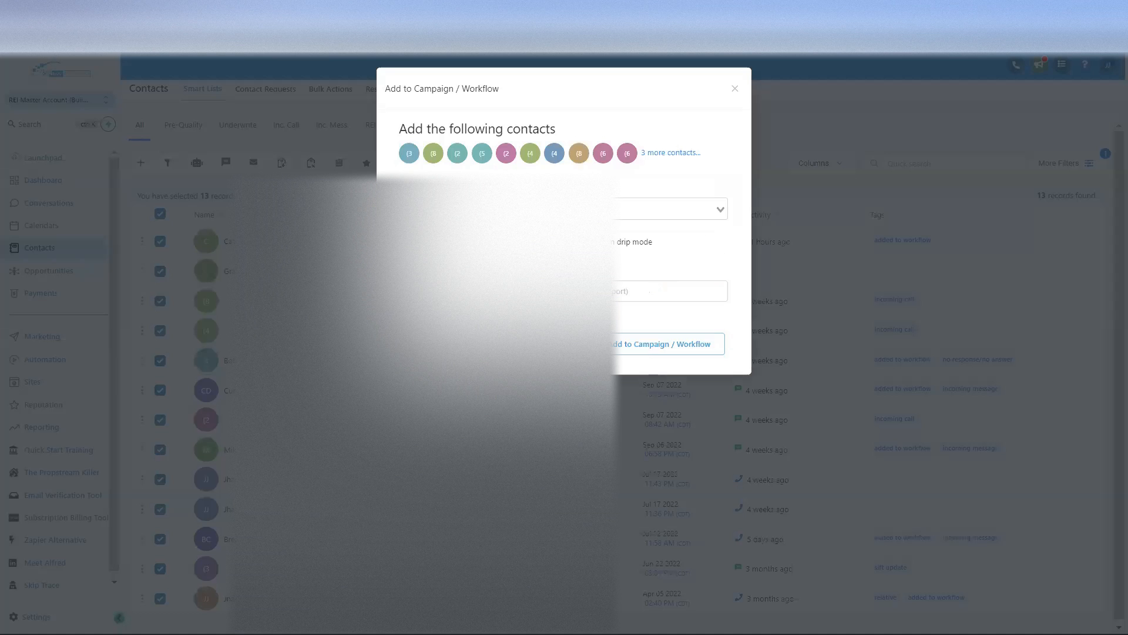
{"action": "left_click", "coordinate": [670, 209]}
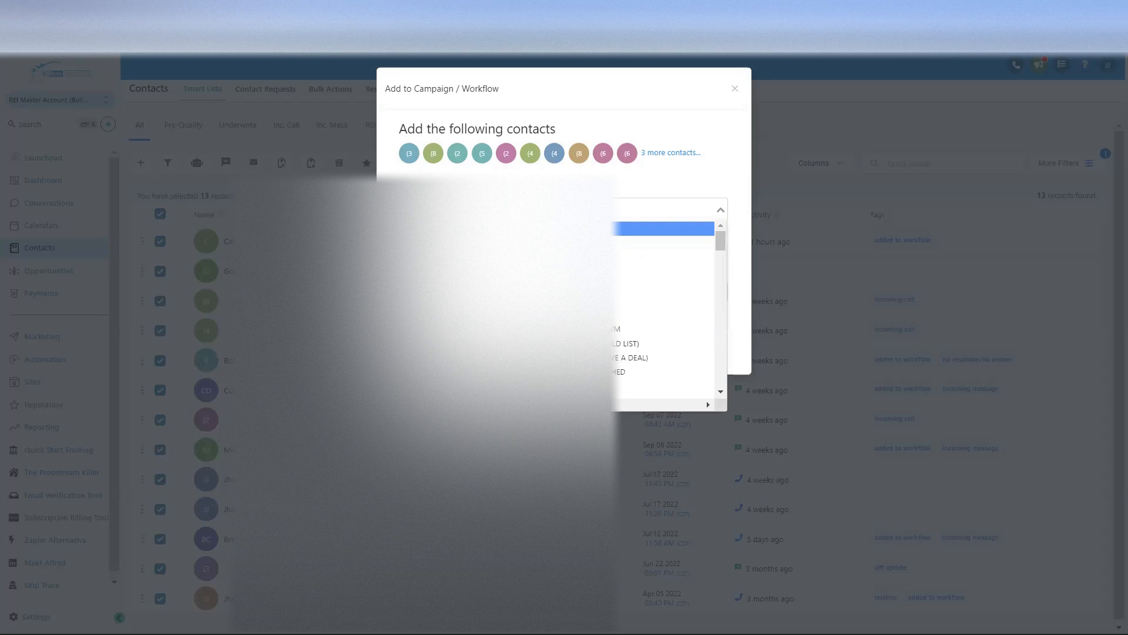
{"action": "left_click", "coordinate": [589, 120]}
{"action": "left_click", "coordinate": [735, 88]}
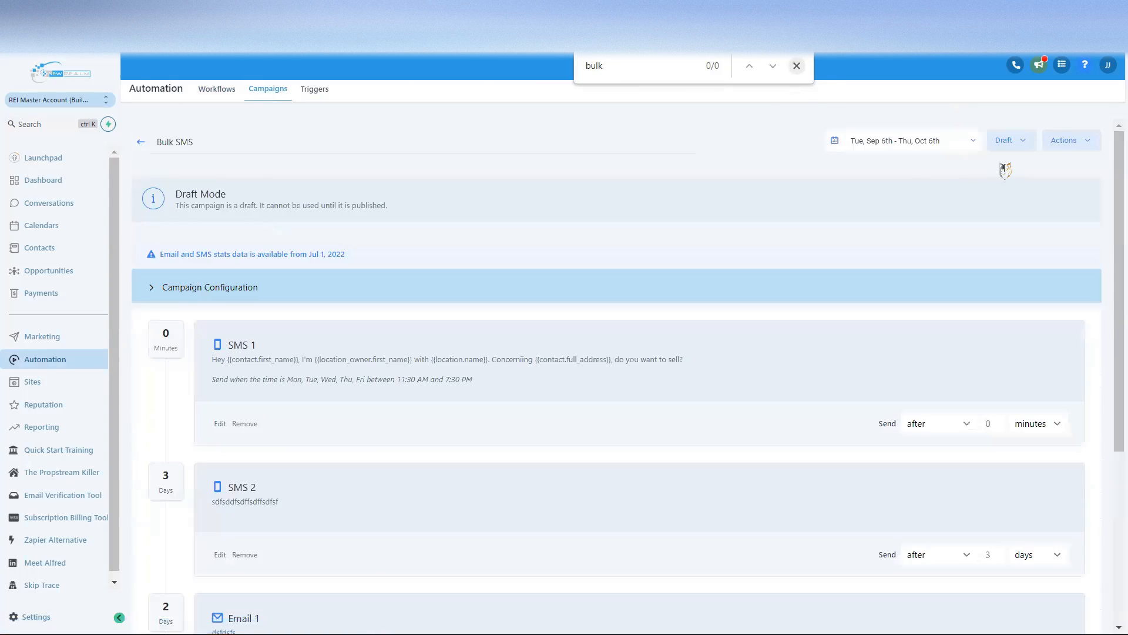
{"action": "left_click", "coordinate": [1007, 143]}
{"action": "left_click", "coordinate": [1002, 169]}
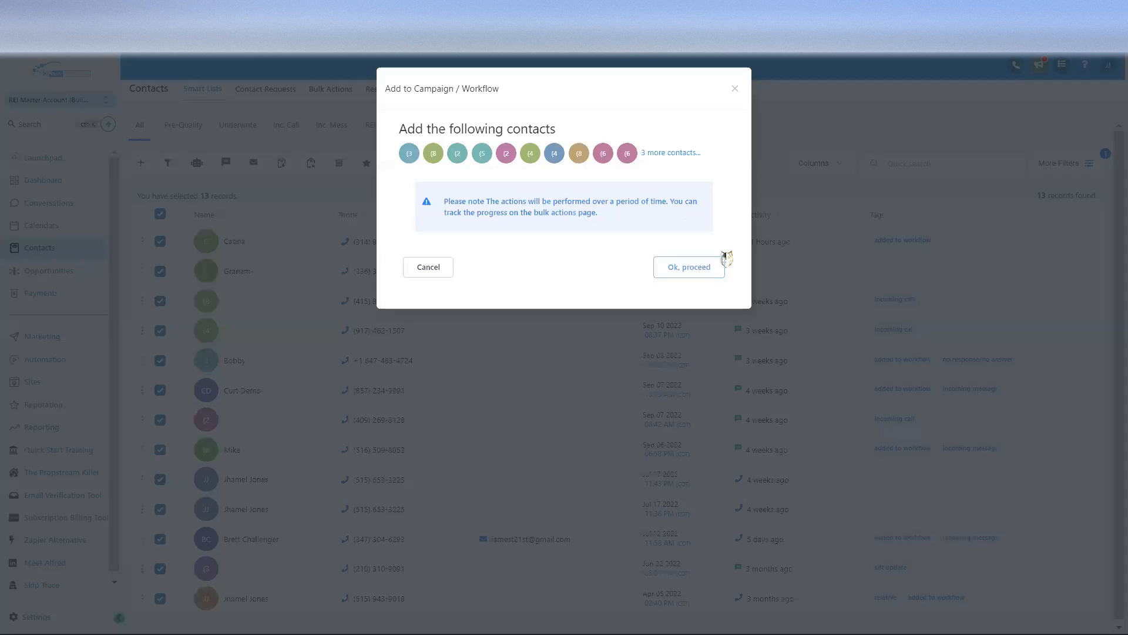
Step: Target Campaign - Bulk SMS for the contacts with the action 'Add to bulk sms'
{"action": "left_click", "coordinate": [720, 267]}
{"action": "left_click", "coordinate": [533, 207]}
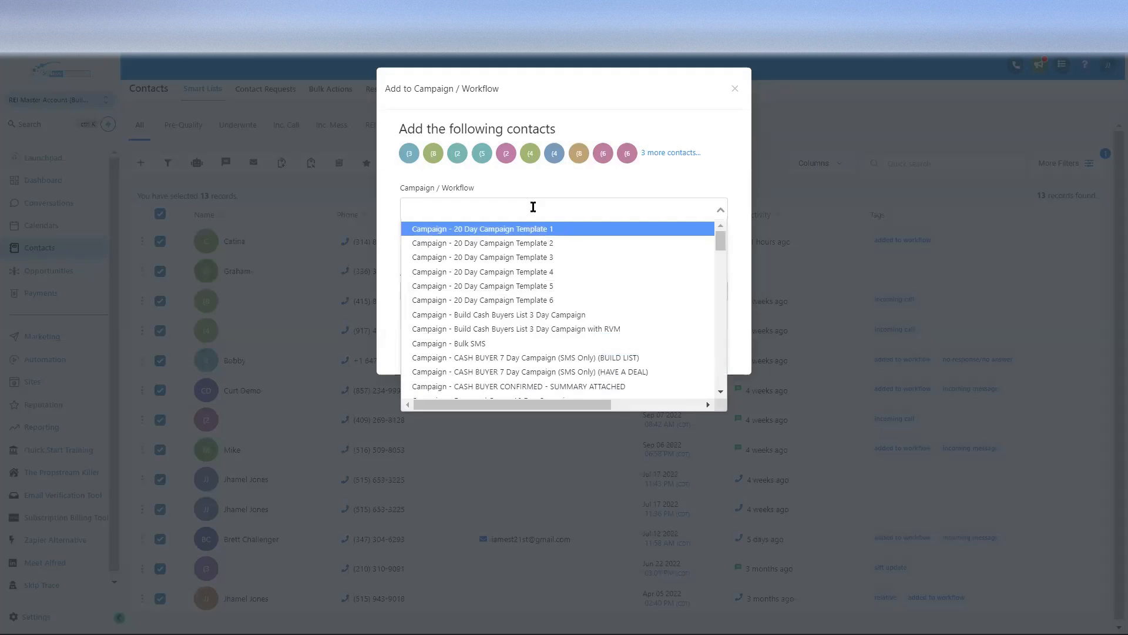
{"action": "type", "text": "bulk"}
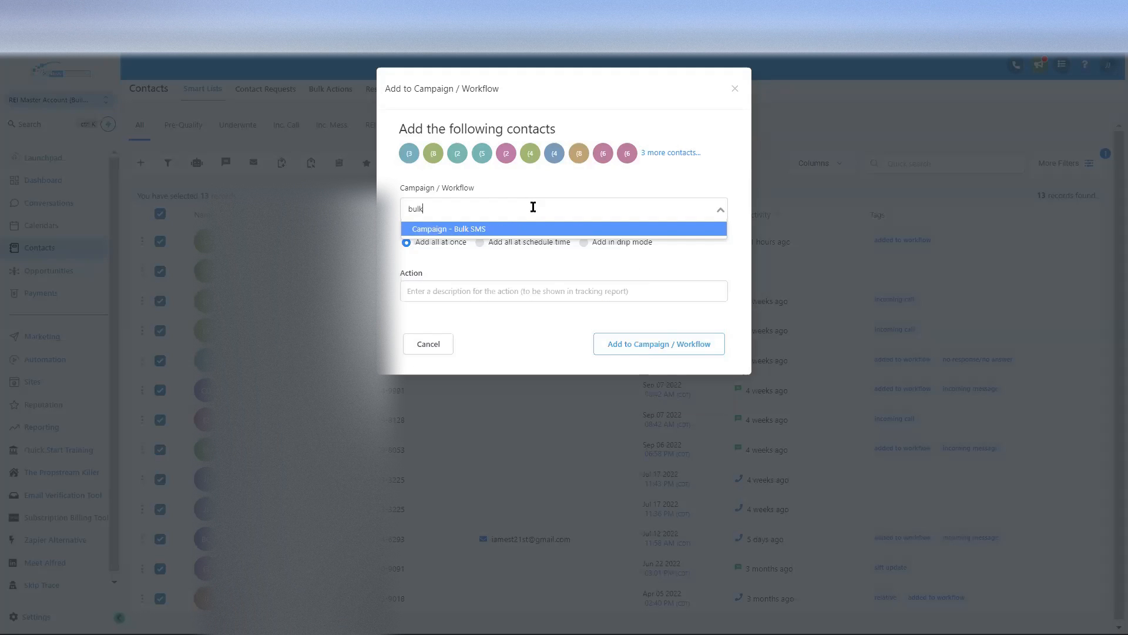
{"action": "left_click", "coordinate": [465, 229]}
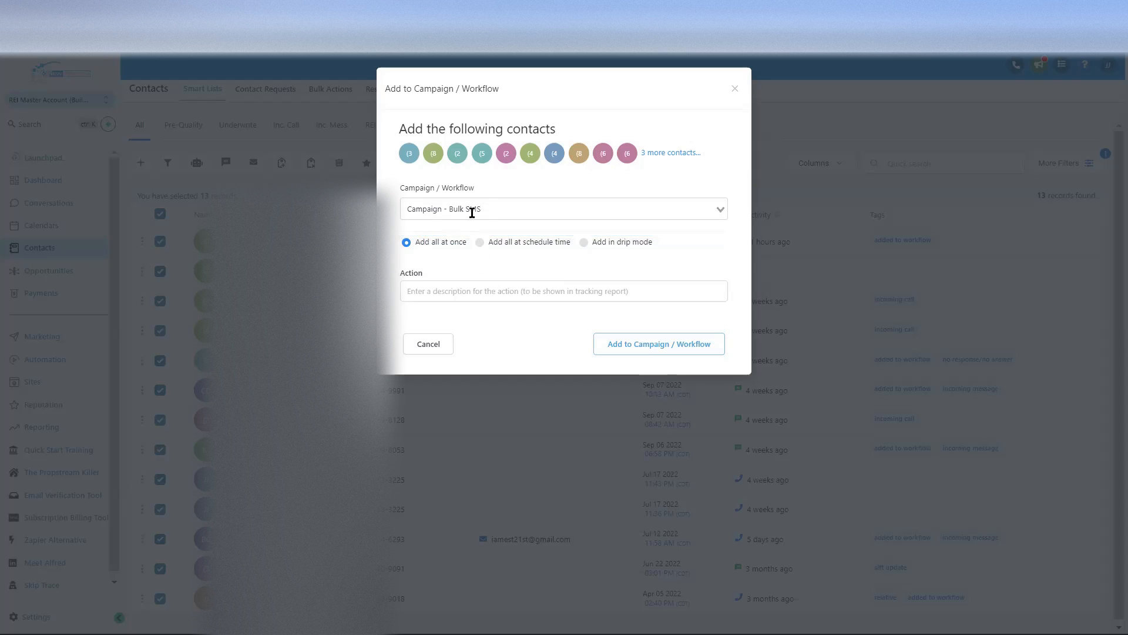
{"action": "left_click", "coordinate": [438, 289]}
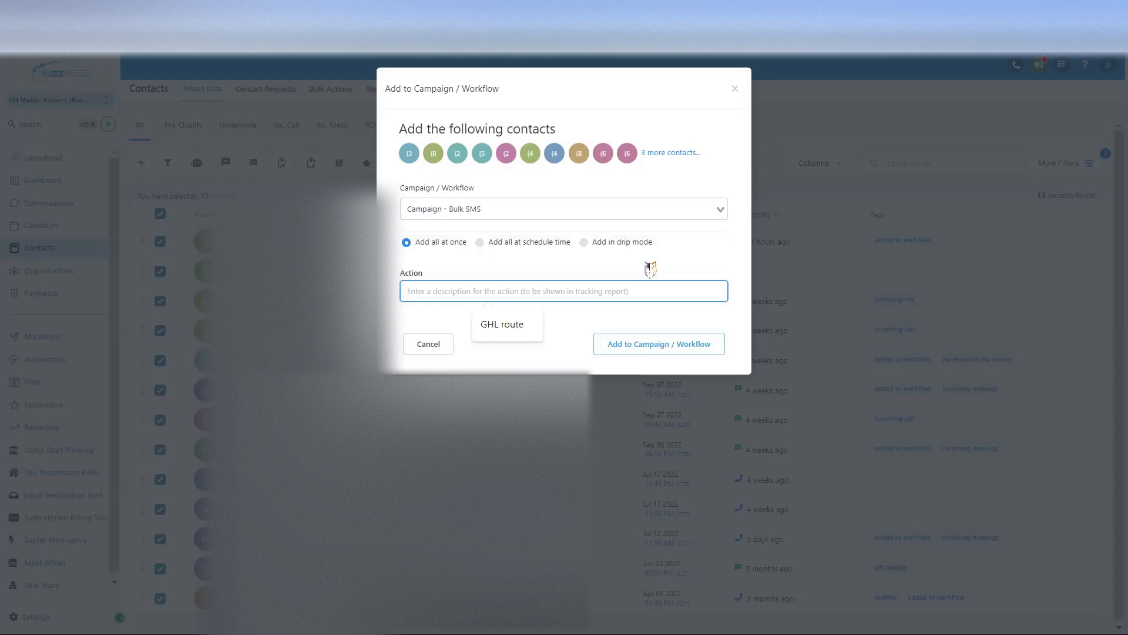
{"action": "type", "text": "Add to bulk sms"}
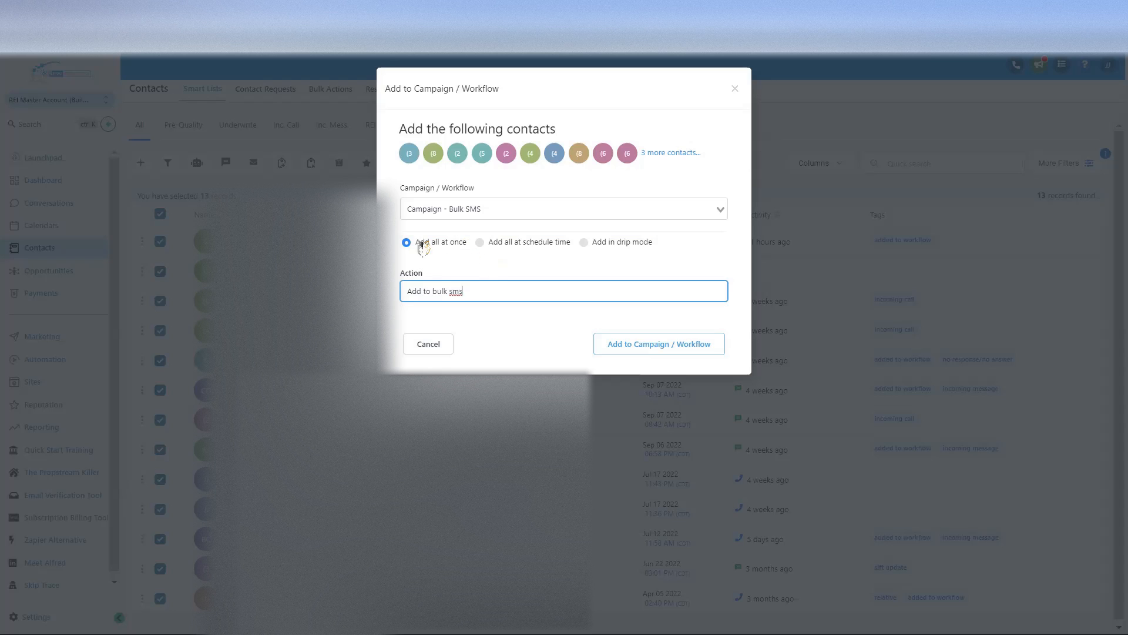
{"action": "left_click", "coordinate": [484, 247]}
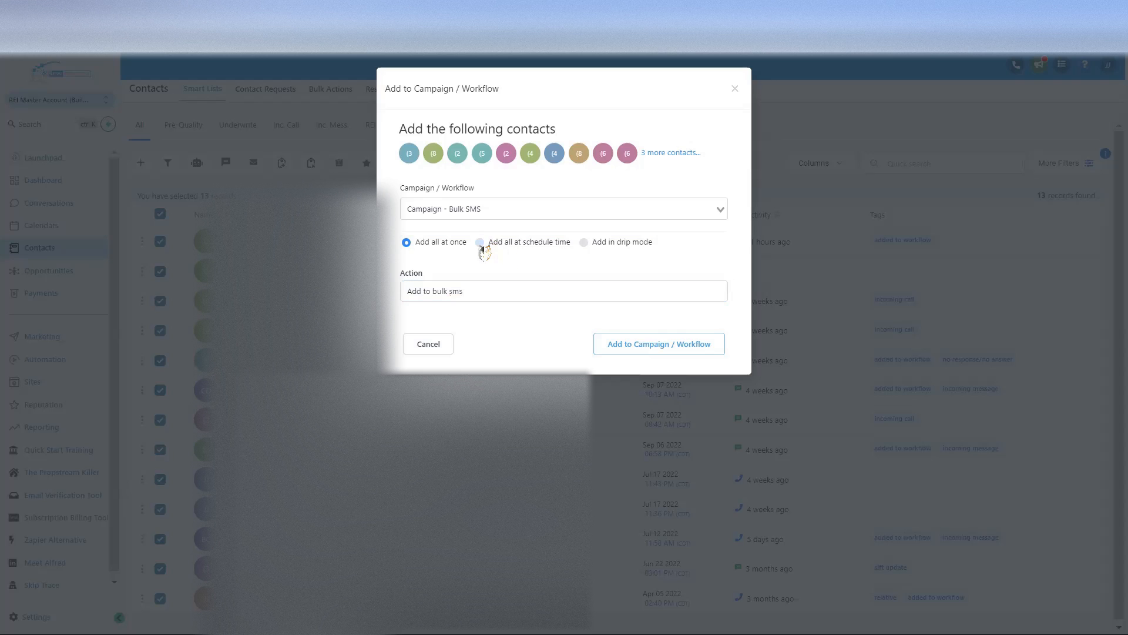
Step: Switch from adding all at schedule time to adding contacts in drip mode
{"action": "left_click", "coordinate": [464, 341]}
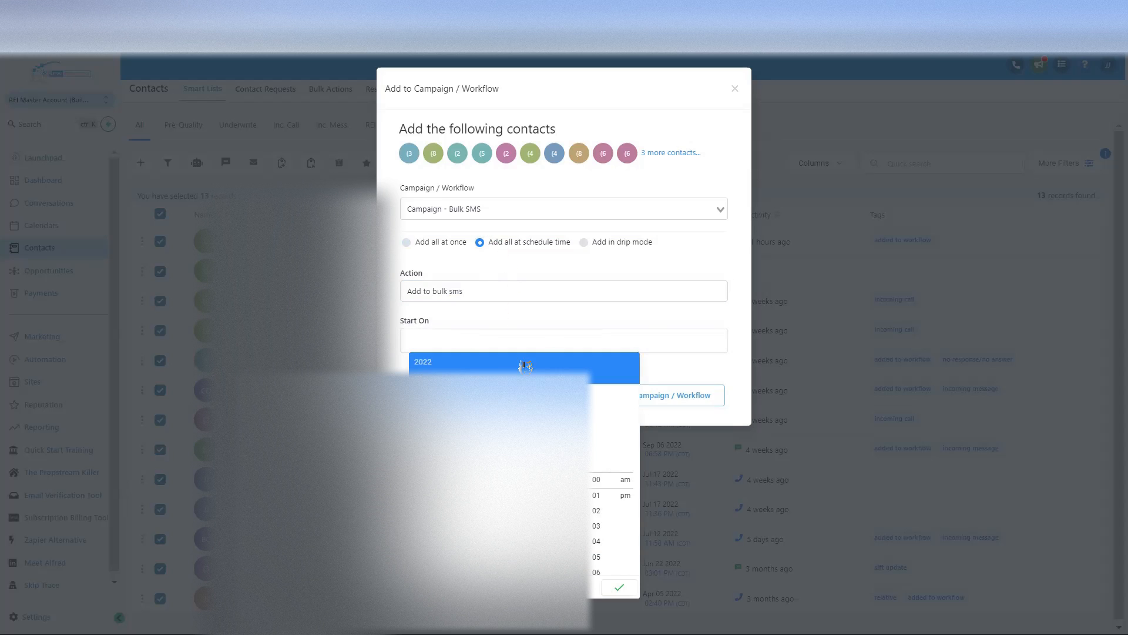
{"action": "left_click", "coordinate": [585, 242]}
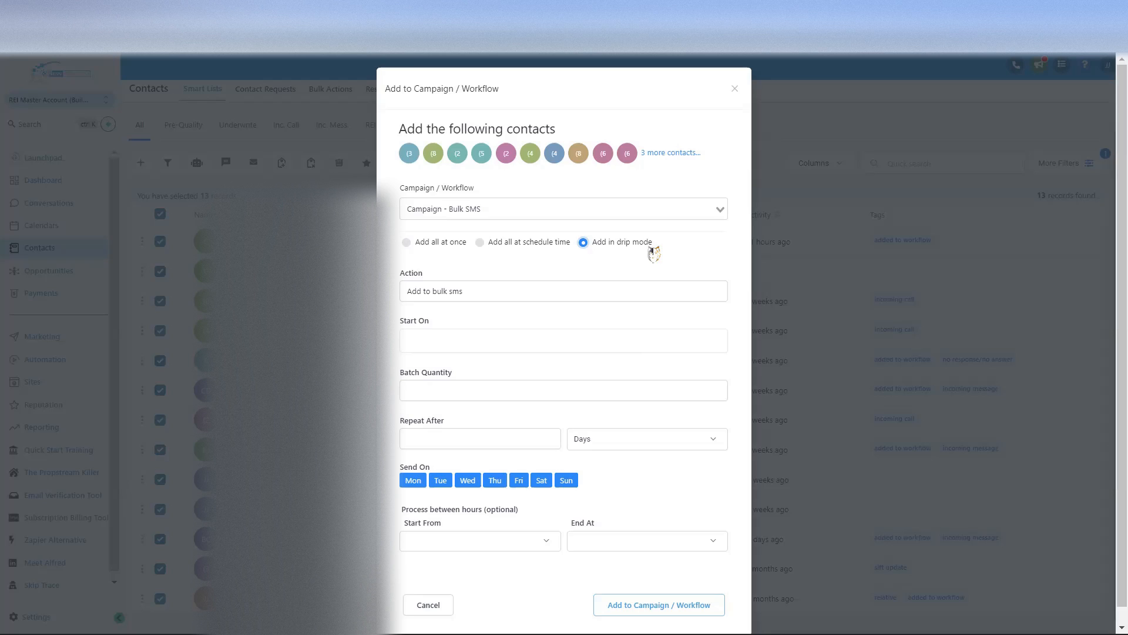
Step: Set the drip Start On to Mon, Oct 10, 2022 11:20 AM
{"action": "left_click", "coordinate": [479, 339]}
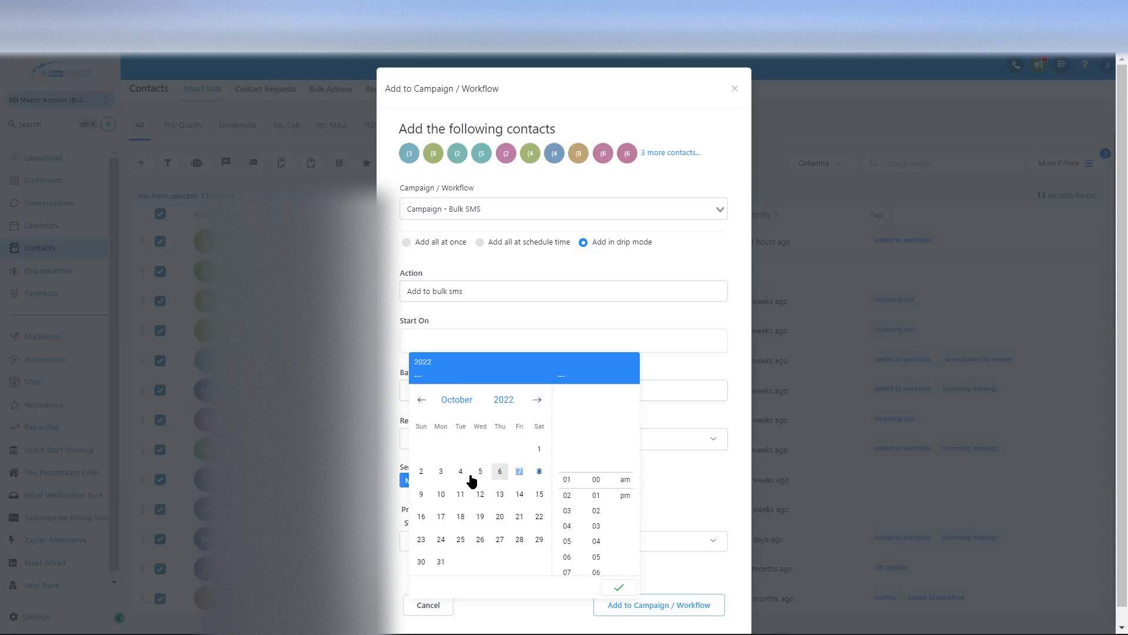
{"action": "left_click", "coordinate": [445, 497]}
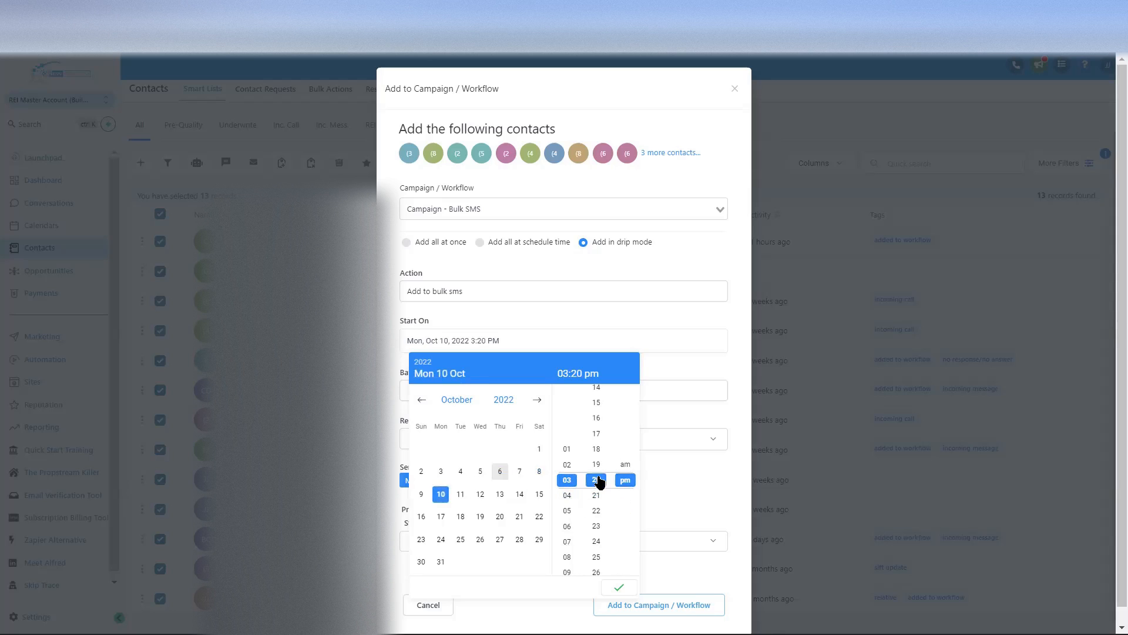
{"action": "scroll", "coordinate": [576, 550], "scroll_direction": "down", "scroll_amount": 3}
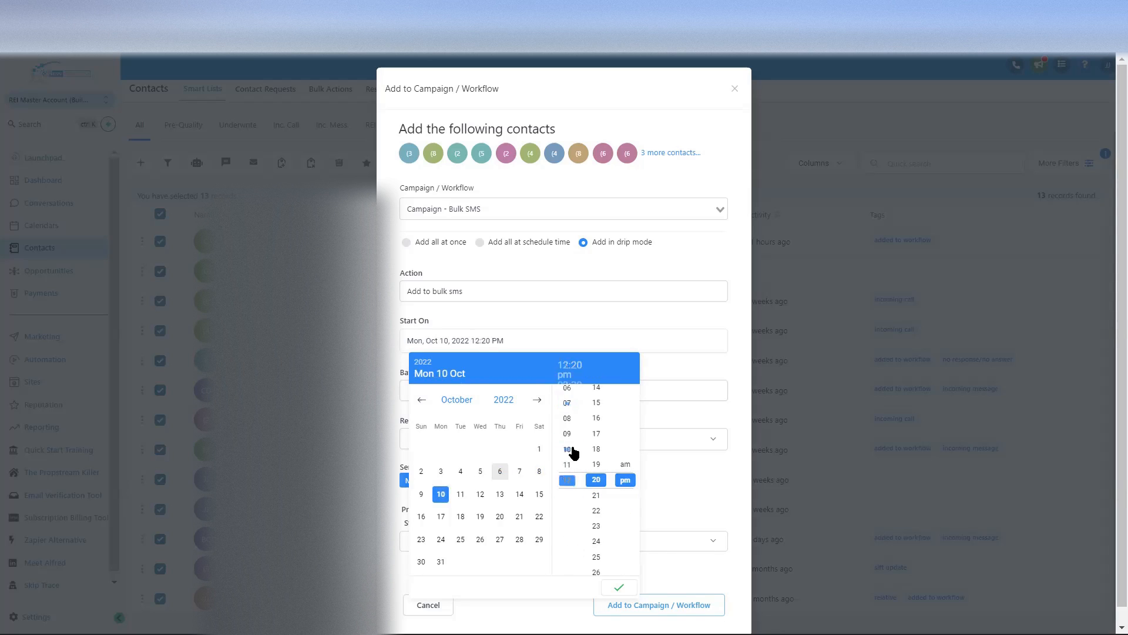
{"action": "left_click", "coordinate": [568, 464]}
{"action": "left_click", "coordinate": [625, 464]}
{"action": "left_click", "coordinate": [618, 587]}
{"action": "left_click", "coordinate": [445, 392]}
{"action": "left_click_drag", "start_coordinate": [400, 371], "coordinate": [468, 378]}
{"action": "left_click", "coordinate": [534, 390]}
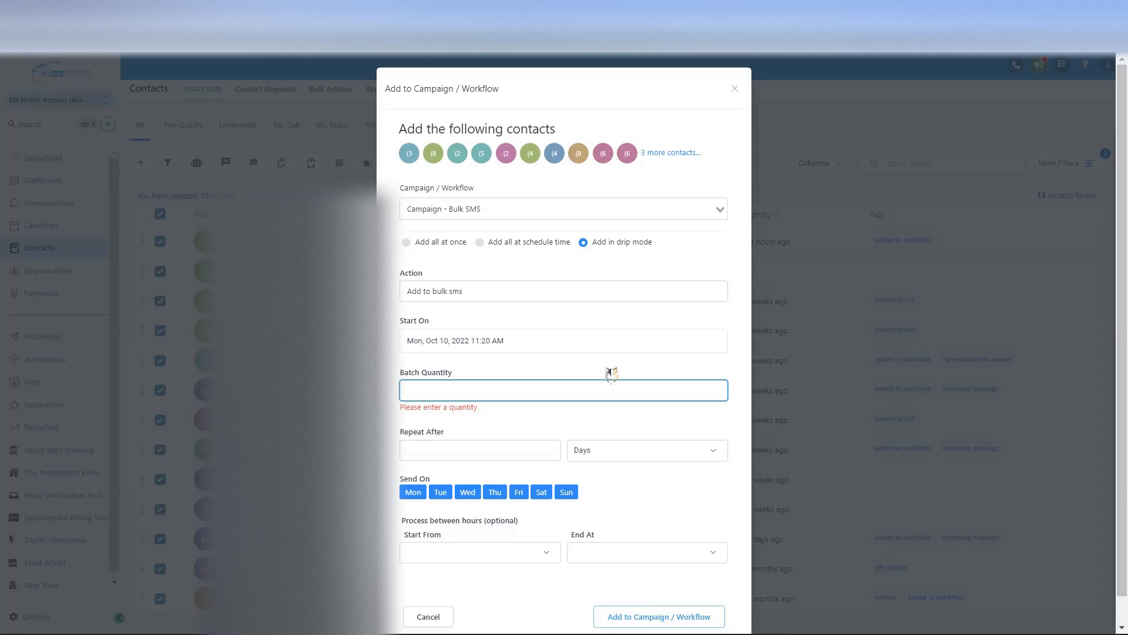
Step: Send the drip in batches of 25, repeating every 1 day, with Sunday excluded
{"action": "type", "text": "25"}
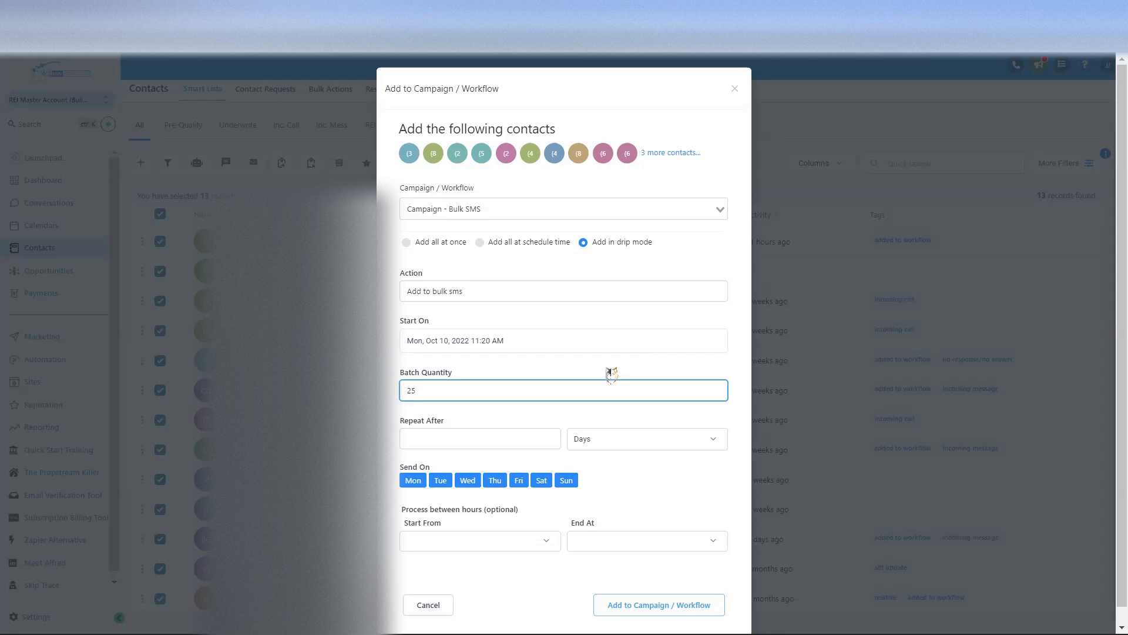
{"action": "left_click", "coordinate": [475, 435]}
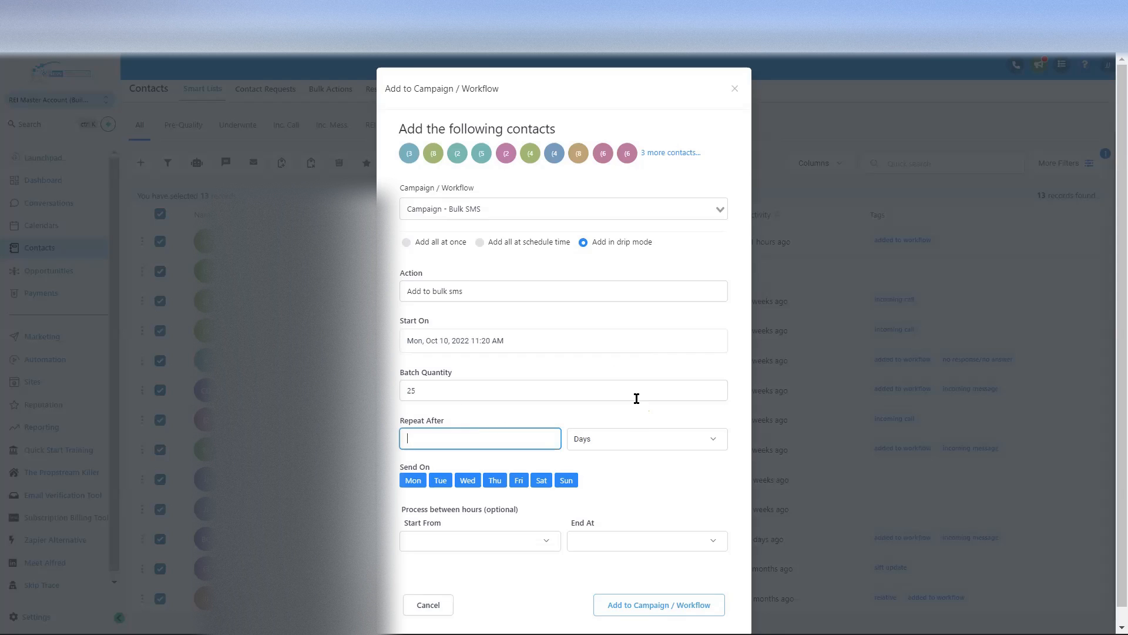
{"action": "type", "text": "1"}
{"action": "left_click", "coordinate": [566, 480]}
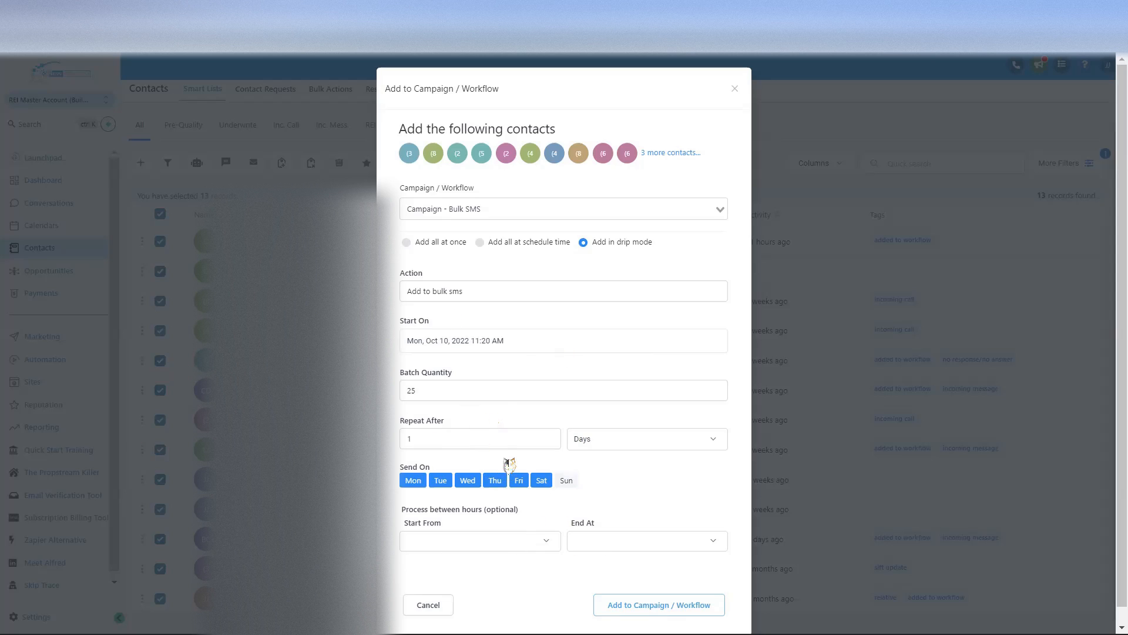
Step: Change the drip's Start On time to 12:00 AM
{"action": "left_click", "coordinate": [503, 341]}
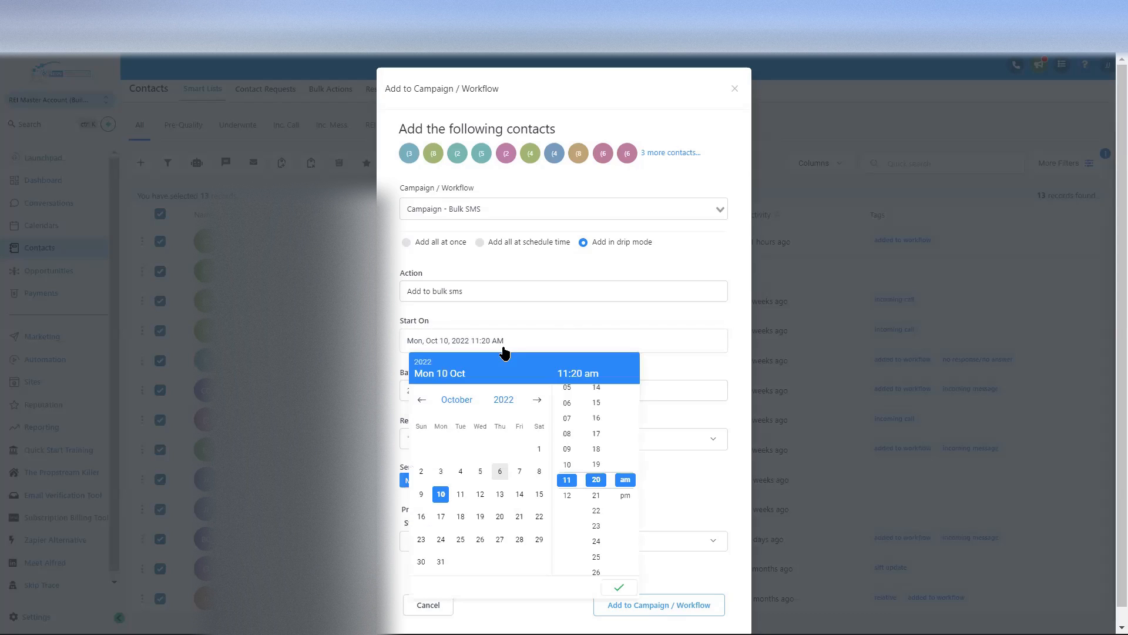
{"action": "left_click", "coordinate": [567, 496]}
{"action": "left_click", "coordinate": [595, 479]}
{"action": "left_click", "coordinate": [619, 587]}
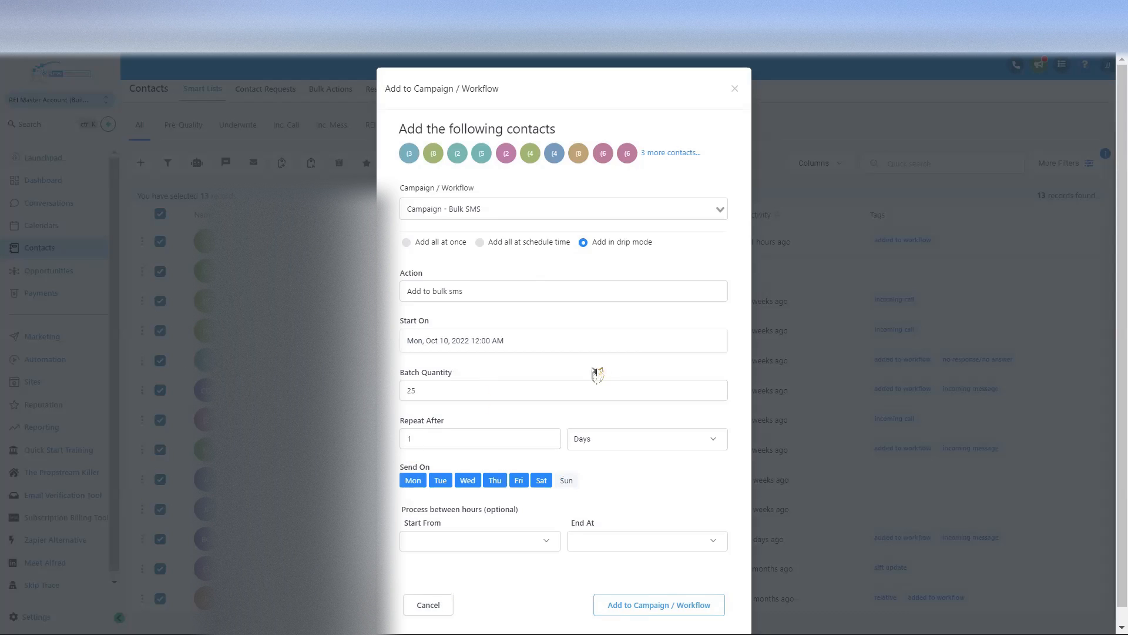
Step: Change Repeat After to 3 days and close the Add to Campaign / Workflow dialog
{"action": "left_click_drag", "start_coordinate": [423, 390], "coordinate": [405, 390]}
{"action": "left_click", "coordinate": [432, 394]}
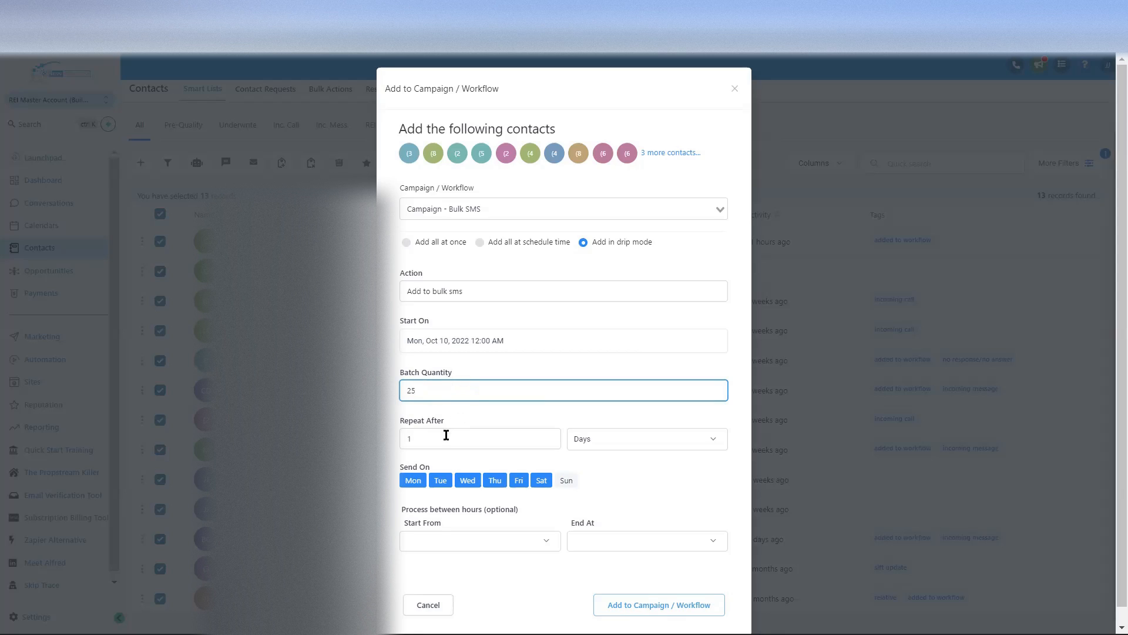
{"action": "left_click", "coordinate": [414, 435]}
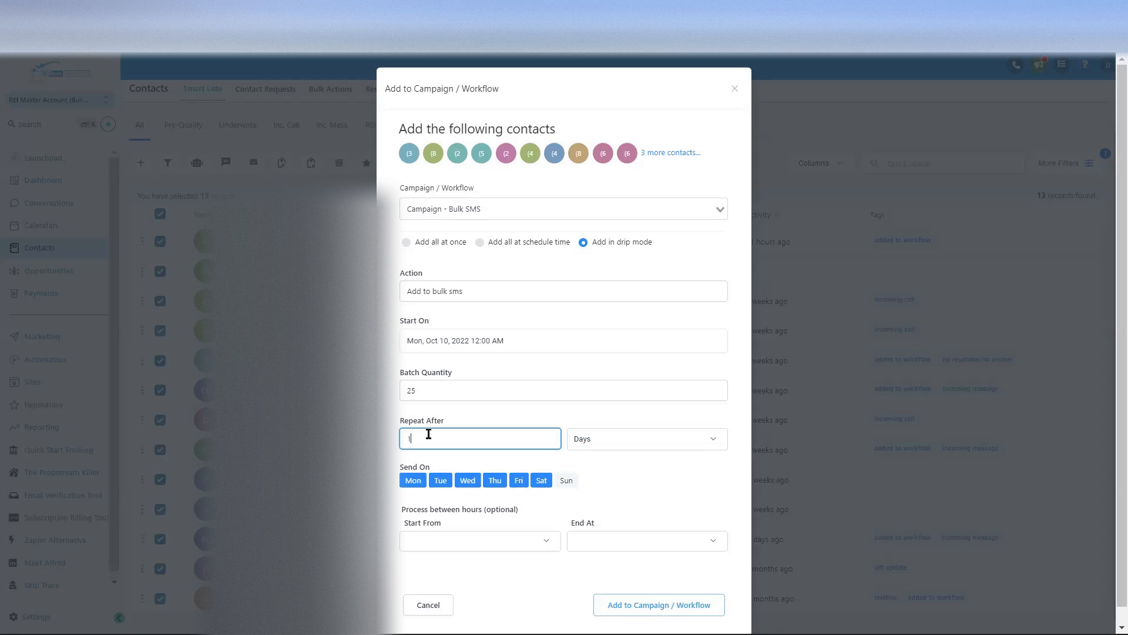
{"action": "key", "text": "BackSpace"}
{"action": "type", "text": "3"}
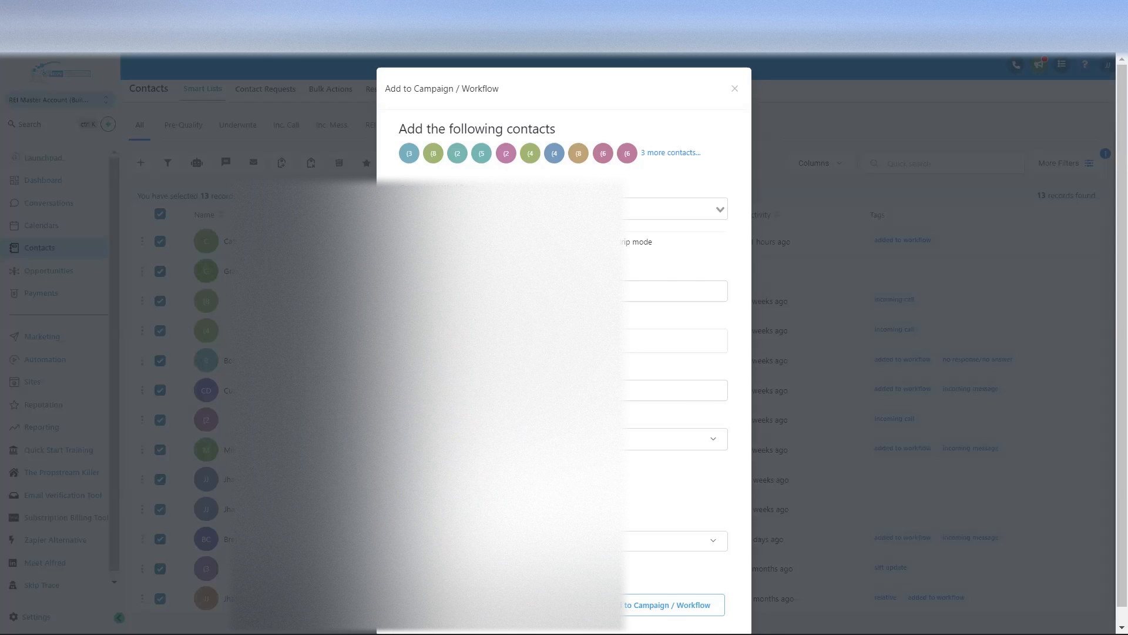
{"action": "left_click", "coordinate": [425, 605]}
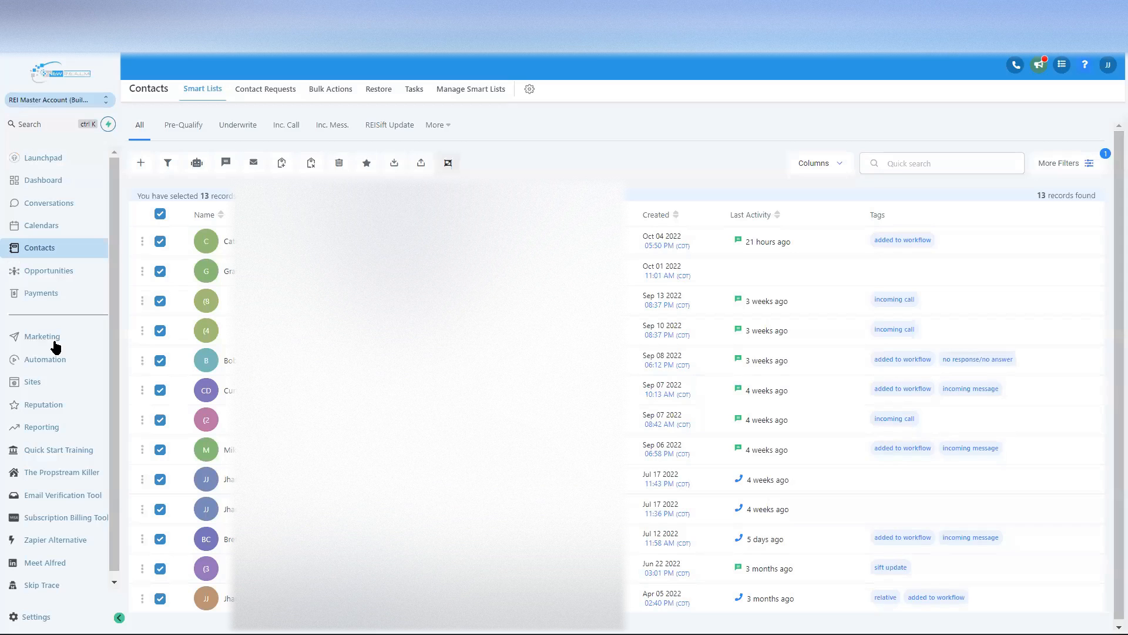
Step: Open the Bulk SMS campaign from Test Demo Folder under Automation > Campaigns
{"action": "left_click", "coordinate": [45, 361]}
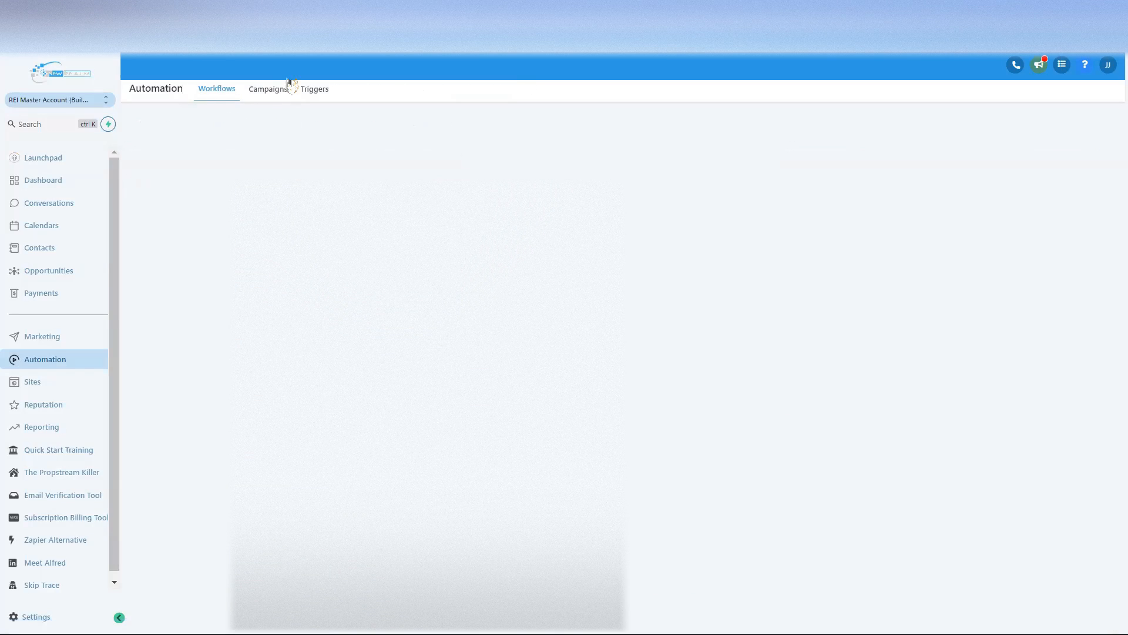
{"action": "left_click", "coordinate": [272, 89]}
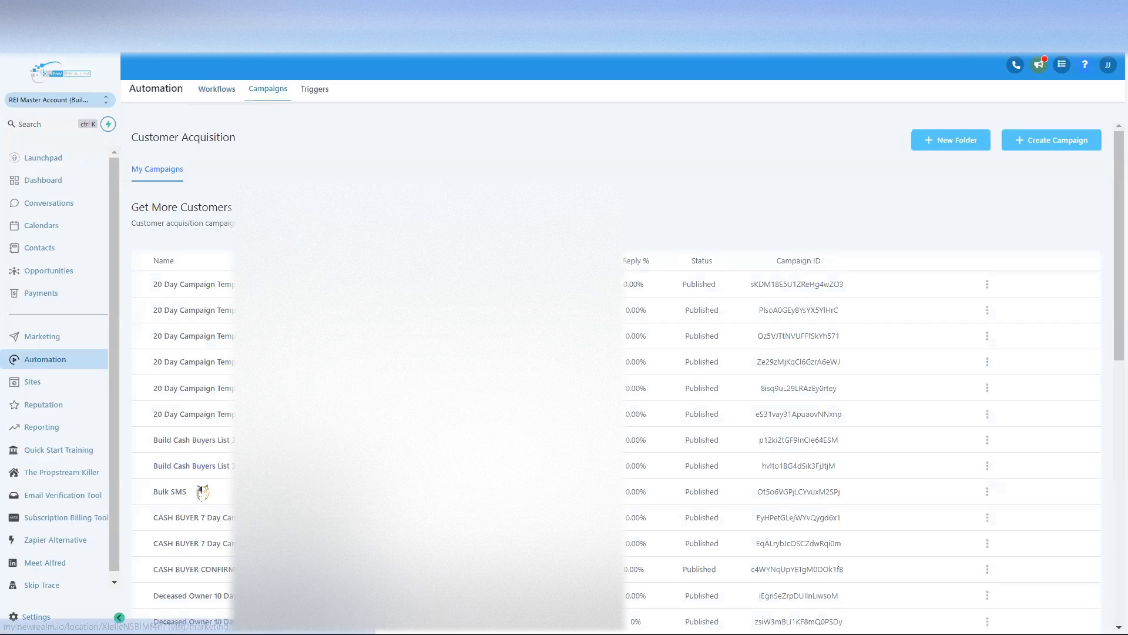
{"action": "scroll", "coordinate": [182, 531], "scroll_direction": "down", "scroll_amount": 1}
{"action": "scroll", "coordinate": [182, 529], "scroll_direction": "up", "scroll_amount": 1}
{"action": "left_click", "coordinate": [183, 482]}
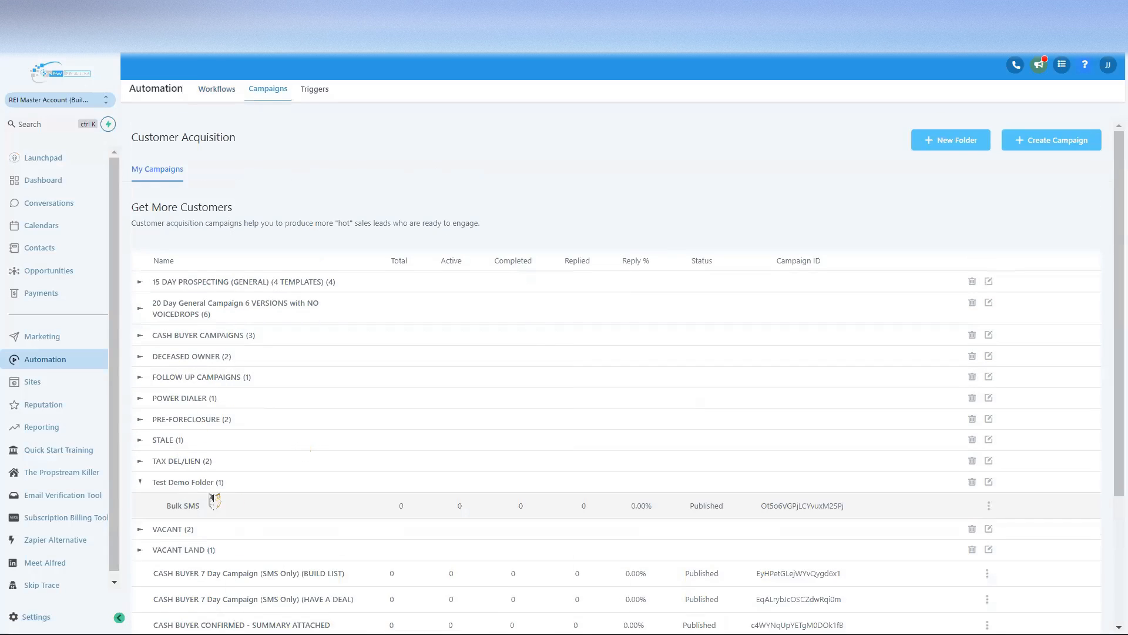
{"action": "left_click", "coordinate": [182, 506]}
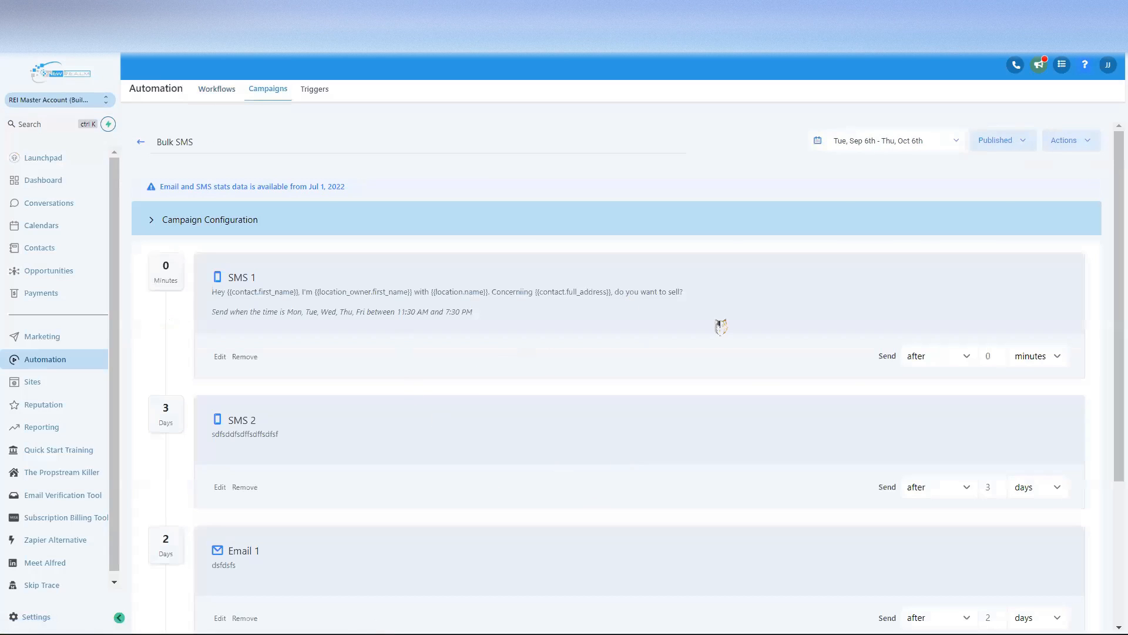
Step: Start copying Bulk SMS via Actions > Copy and select the new name
{"action": "left_click", "coordinate": [1070, 144]}
{"action": "left_click", "coordinate": [1046, 171]}
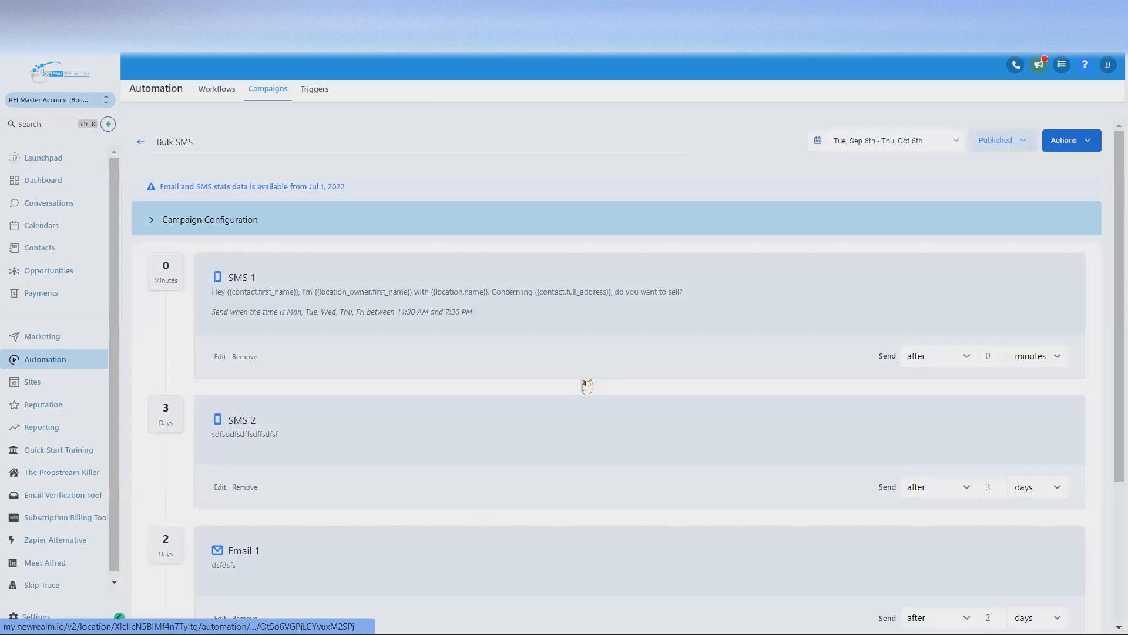
{"action": "left_click", "coordinate": [516, 135]}
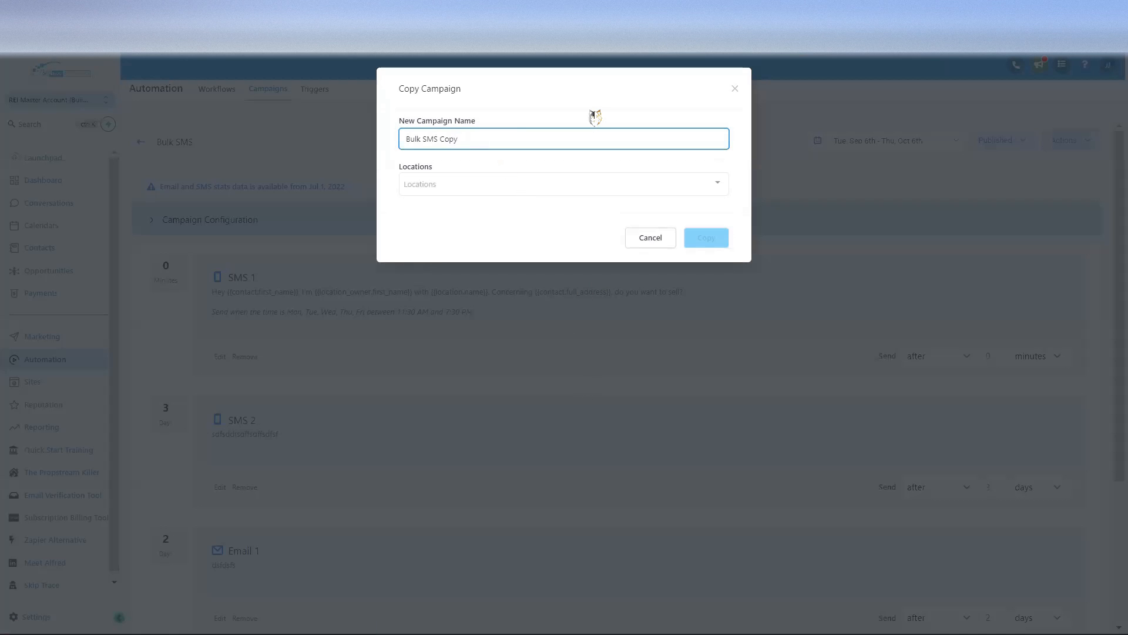
Step: Name the copy 'Bulk SMS 2', add the account's location, and create it
{"action": "key", "text": "BackSpace"}
{"action": "key", "text": "BackSpace"}
{"action": "key", "text": "BackSpace"}
{"action": "key", "text": "BackSpace"}
{"action": "type", "text": "2"}
{"action": "left_click", "coordinate": [714, 187]}
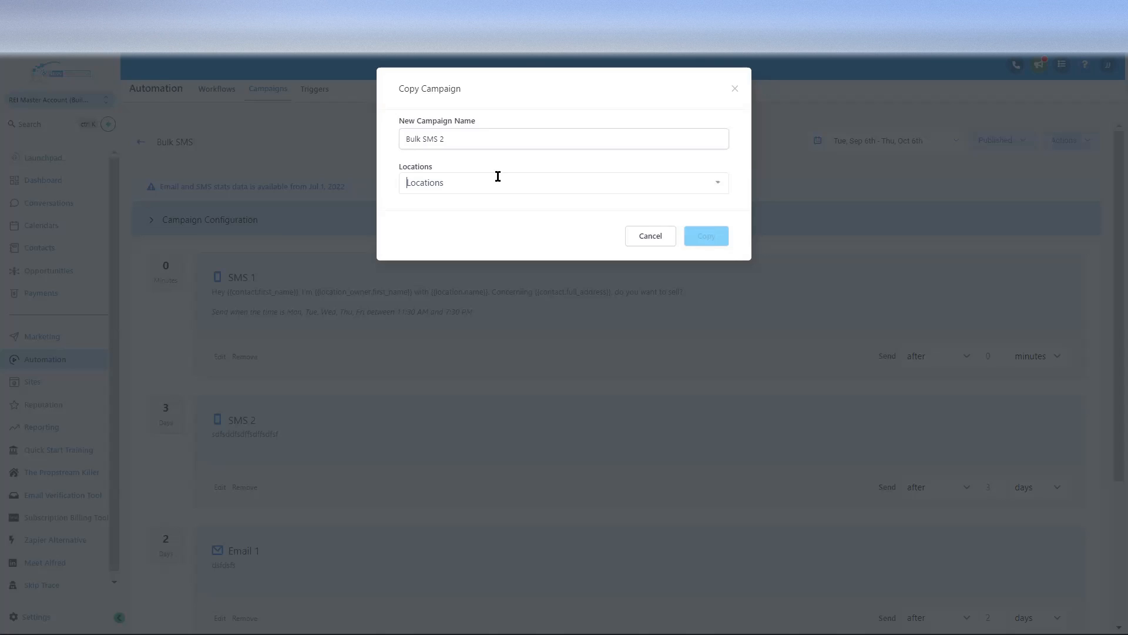
{"action": "type", "text": "rei"}
{"action": "left_click", "coordinate": [474, 208]}
{"action": "left_click", "coordinate": [721, 242]}
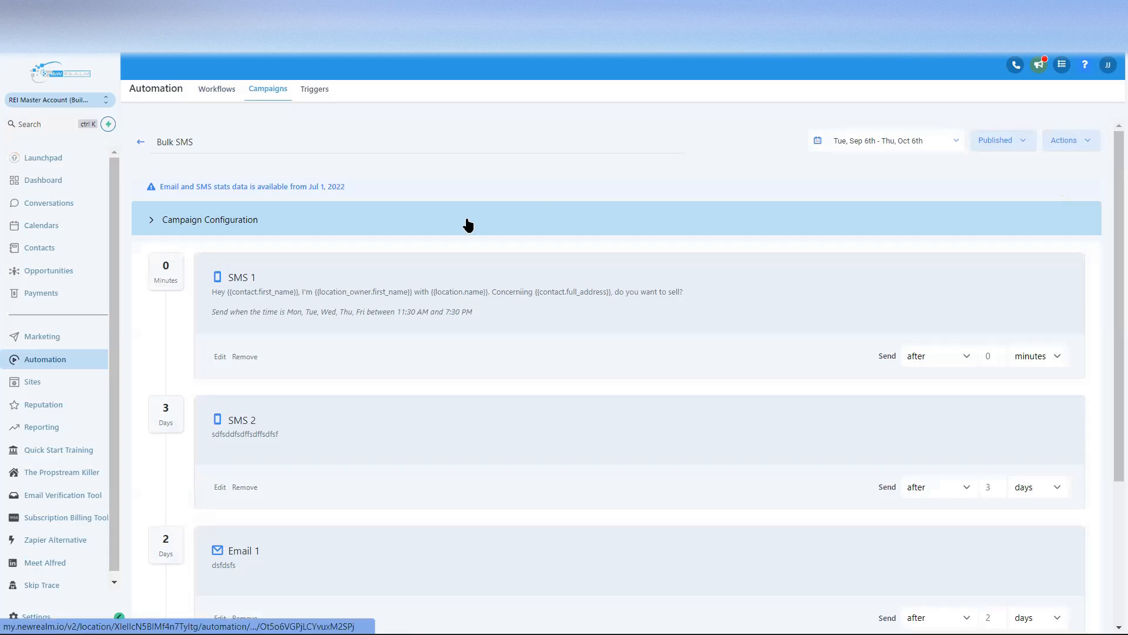
Step: Open draft Bulk SMS 2, review its SMS 1 message, and expand its configuration
{"action": "left_click", "coordinate": [142, 143]}
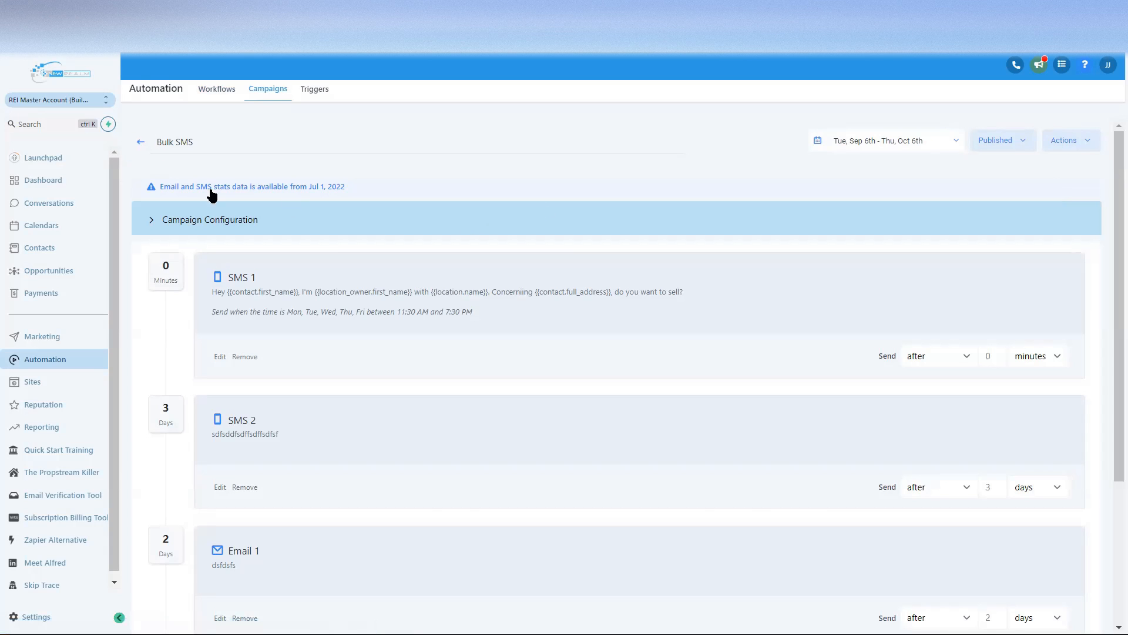
{"action": "scroll", "coordinate": [369, 350], "scroll_direction": "down", "scroll_amount": 4}
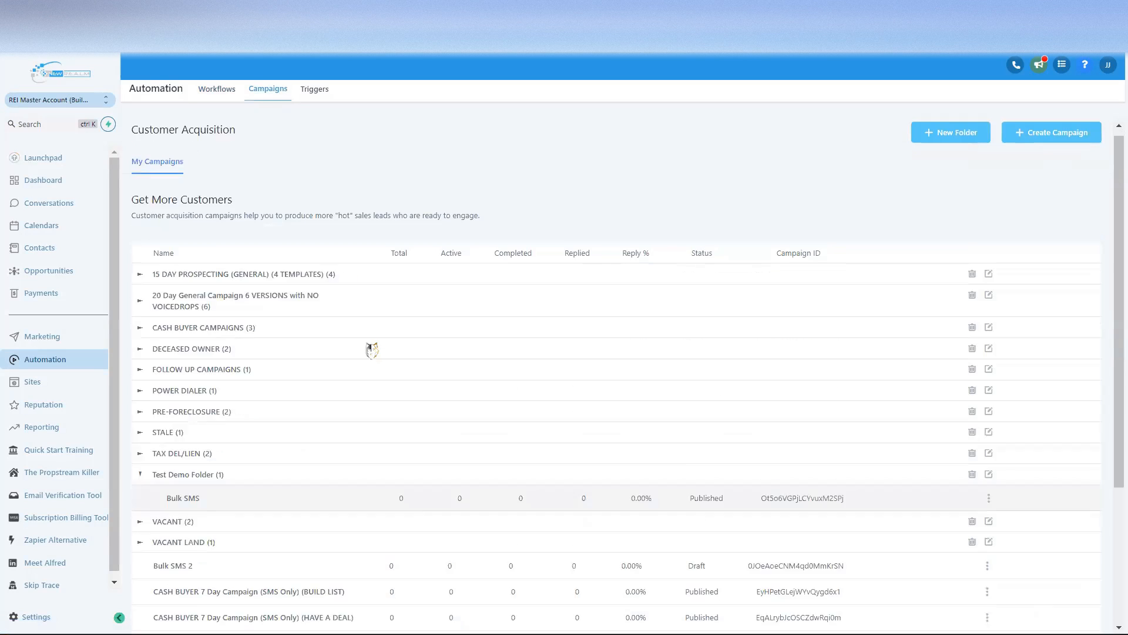
{"action": "scroll", "coordinate": [237, 318], "scroll_direction": "up", "scroll_amount": 4}
{"action": "scroll", "coordinate": [235, 317], "scroll_direction": "down", "scroll_amount": 4}
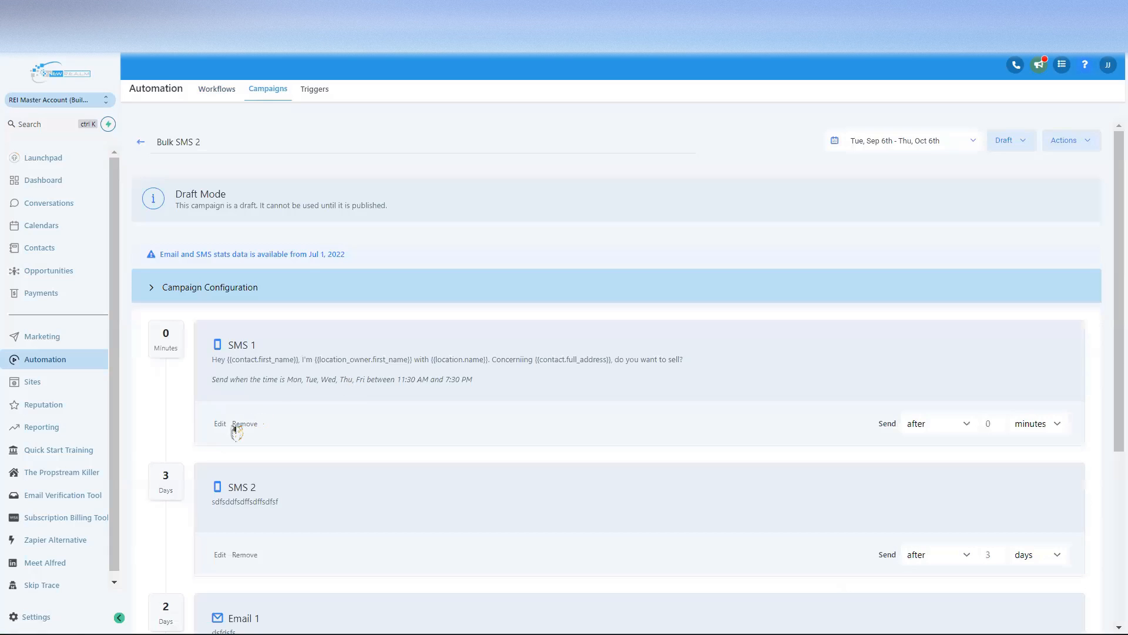
{"action": "left_click", "coordinate": [220, 424]}
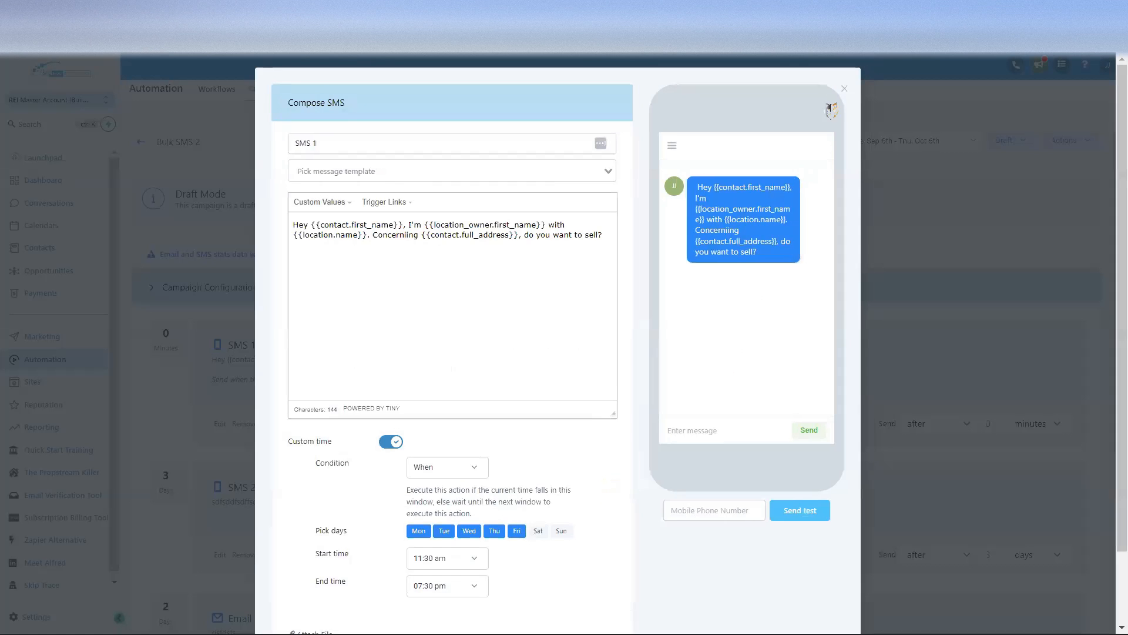
{"action": "left_click", "coordinate": [843, 89]}
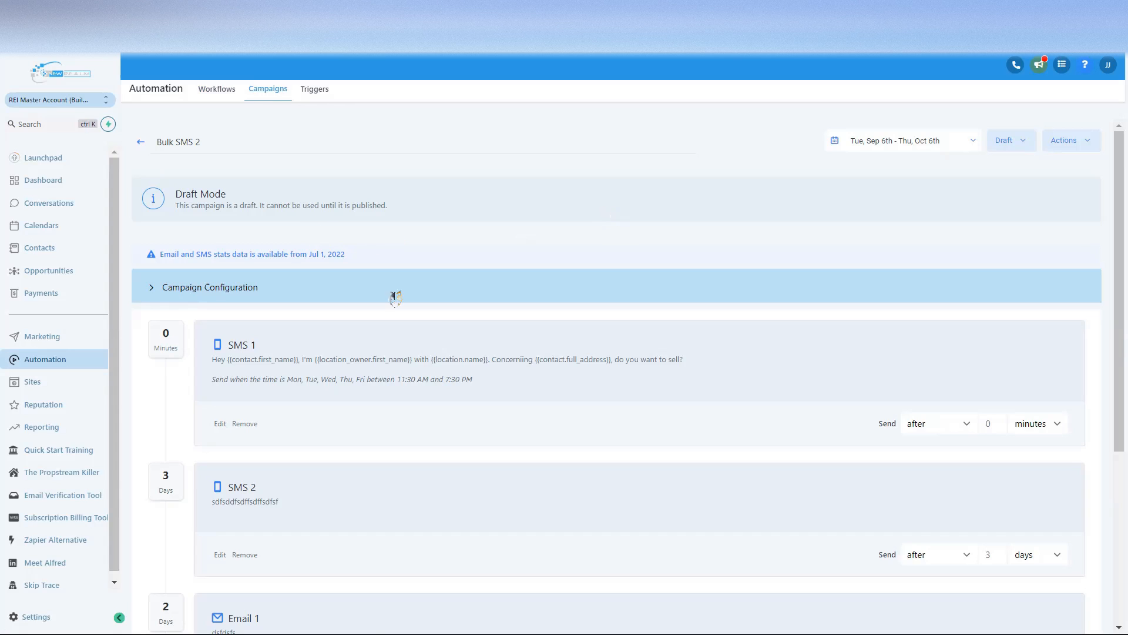
{"action": "left_click", "coordinate": [223, 290]}
Step: Switch on Allow multiple for Bulk SMS 2, leaving the Tags field empty
{"action": "scroll", "coordinate": [280, 340], "scroll_direction": "down", "scroll_amount": 5}
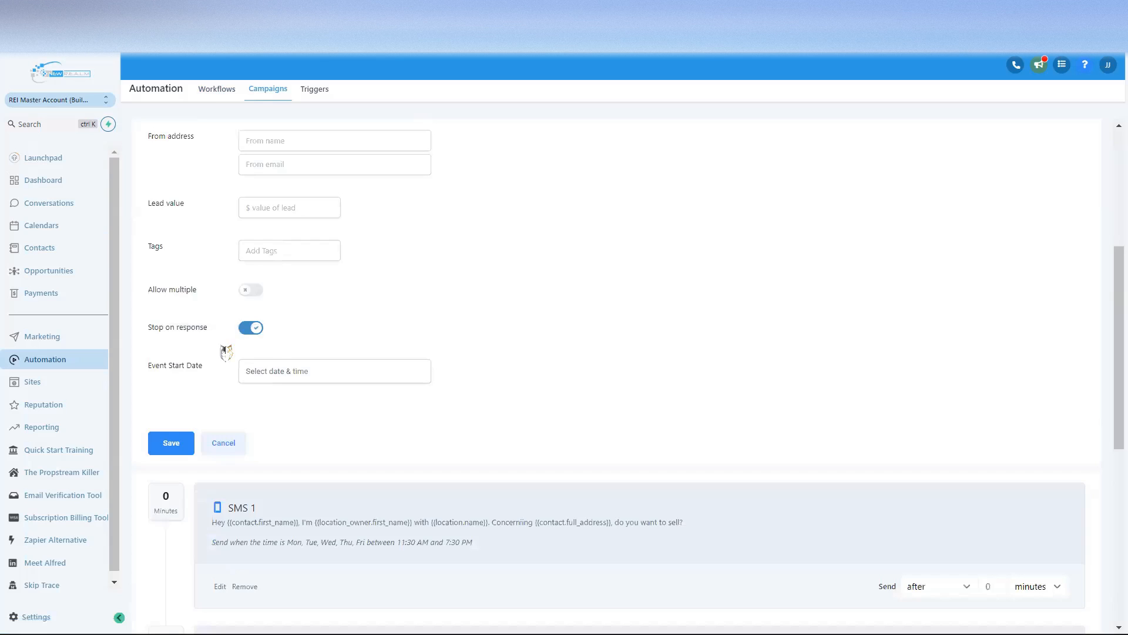
{"action": "scroll", "coordinate": [288, 335], "scroll_direction": "up", "scroll_amount": 1}
{"action": "left_click", "coordinate": [291, 327]}
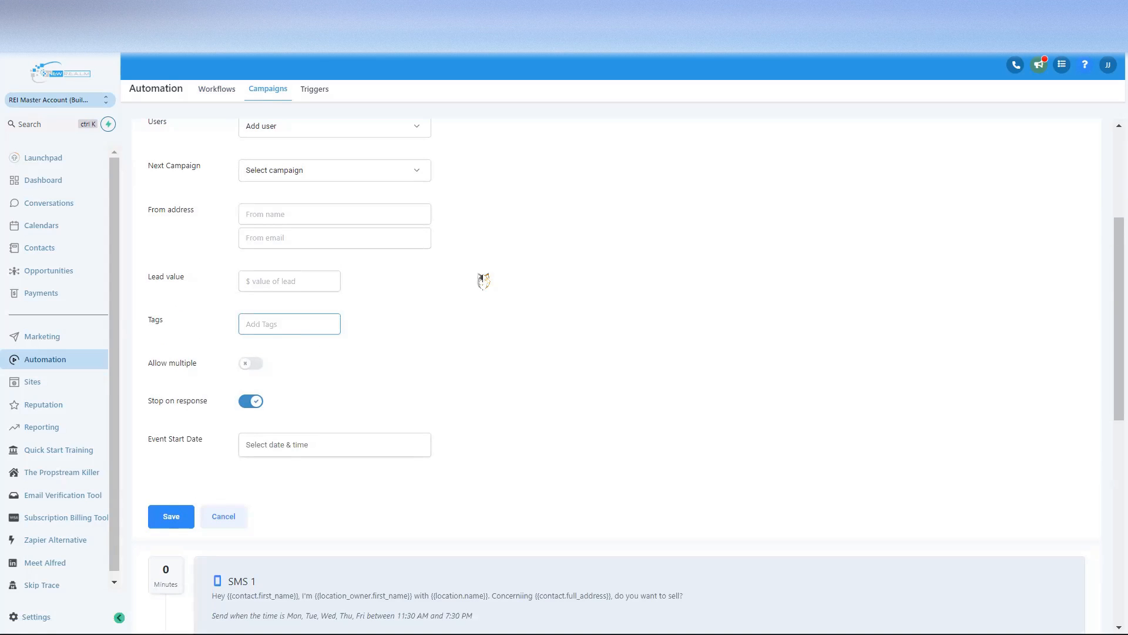
{"action": "type", "text": "Bulk SMS"}
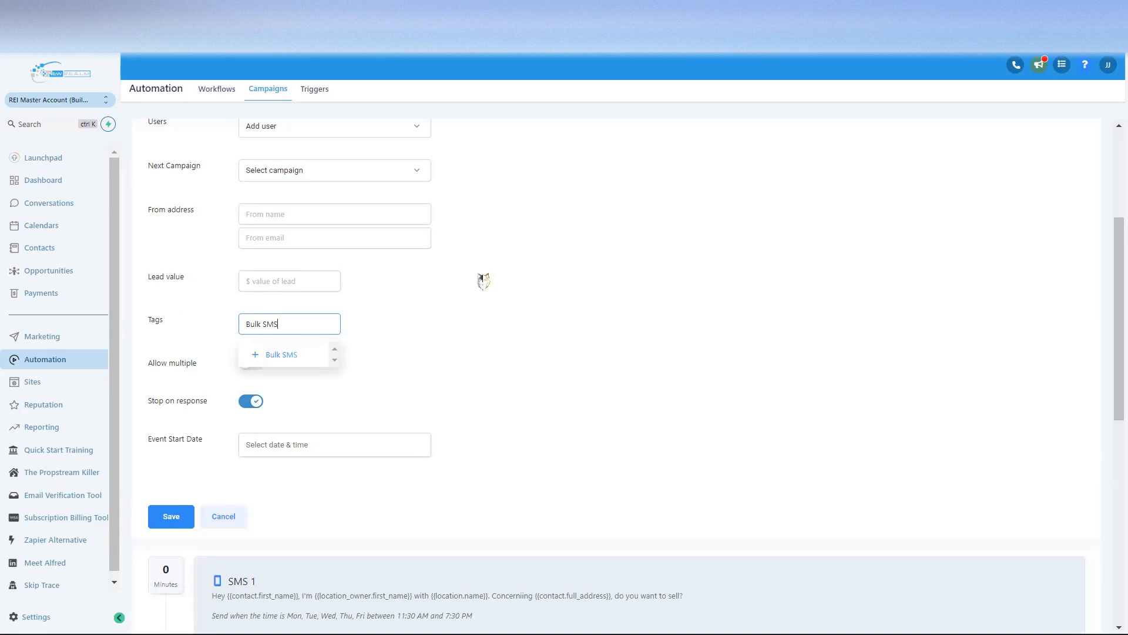
{"action": "type", "text": " 2"}
{"action": "left_click", "coordinate": [426, 339]}
{"action": "left_click", "coordinate": [251, 363]}
{"action": "left_click", "coordinate": [515, 348]}
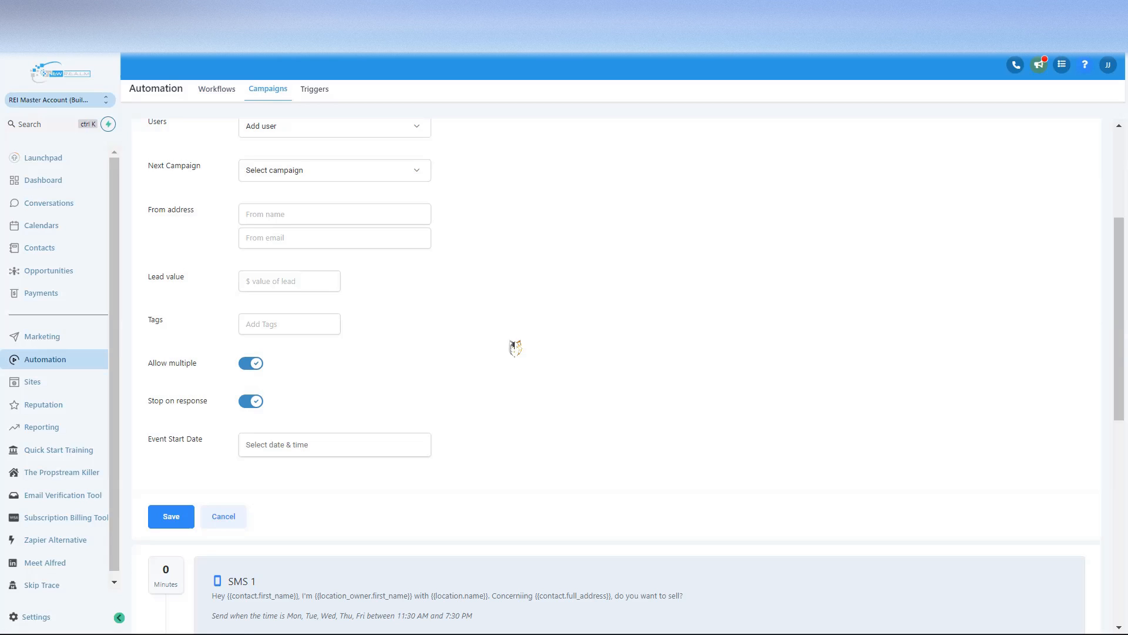
{"action": "scroll", "coordinate": [503, 329], "scroll_direction": "up", "scroll_amount": 2}
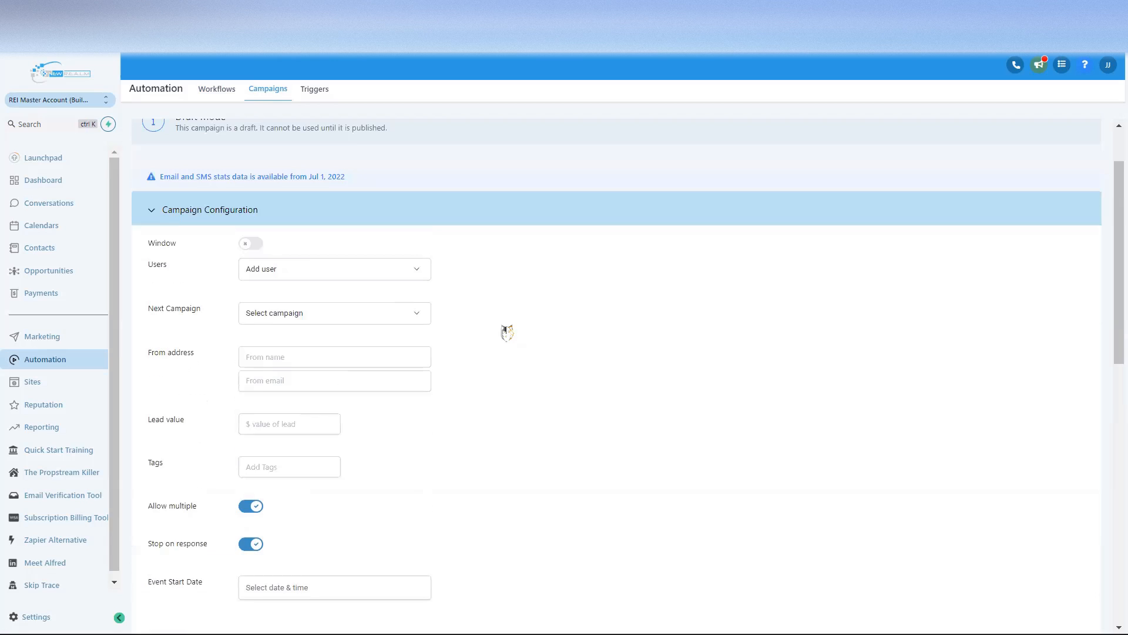
{"action": "scroll", "coordinate": [455, 347], "scroll_direction": "down", "scroll_amount": 2}
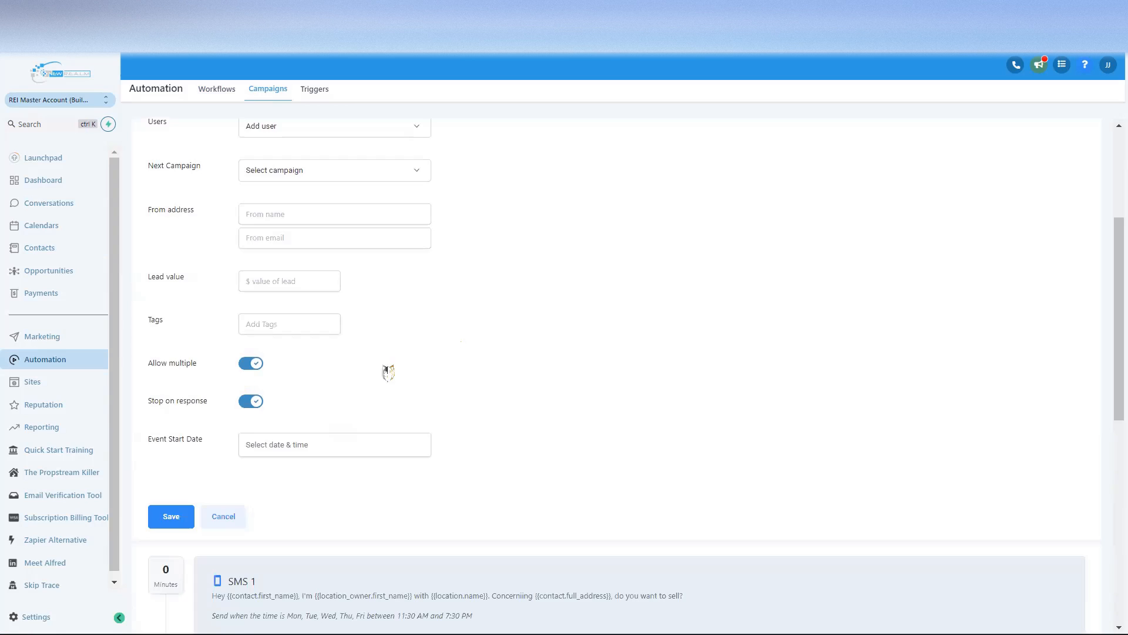
{"action": "scroll", "coordinate": [411, 362], "scroll_direction": "up", "scroll_amount": 4}
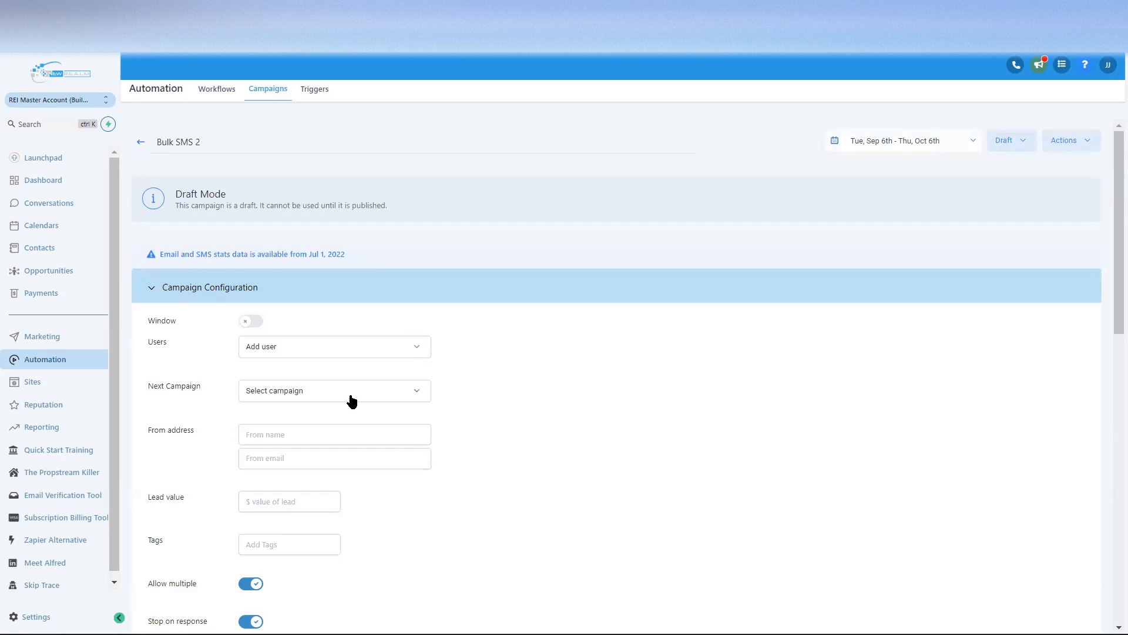
Step: Look through the Next Campaign dropdown choices without selecting one
{"action": "left_click", "coordinate": [364, 400]}
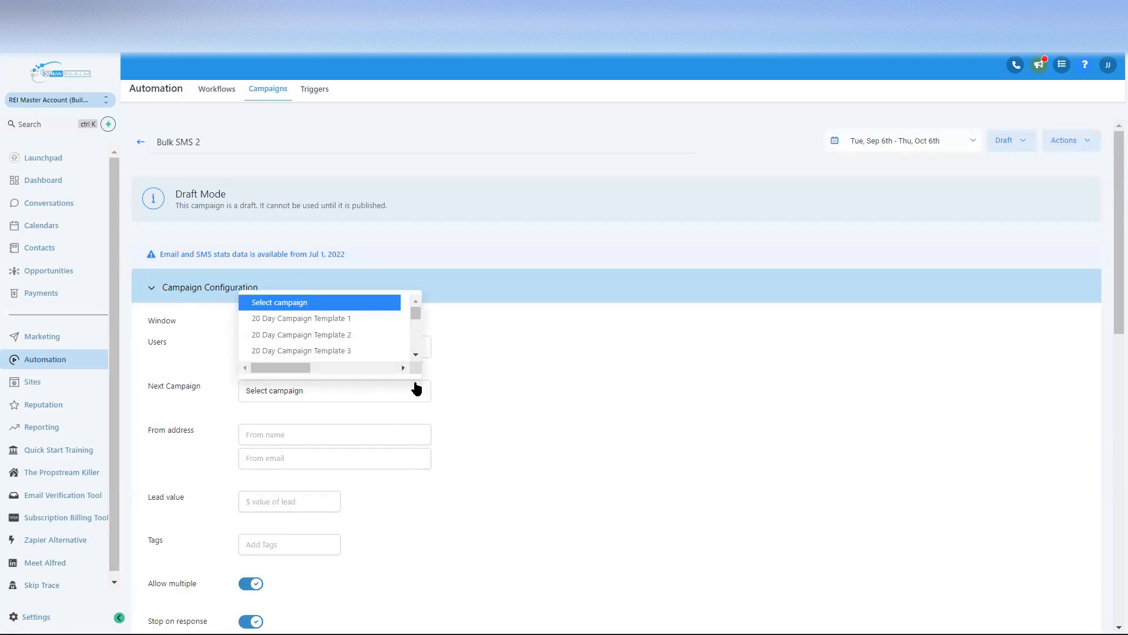
{"action": "left_click", "coordinate": [487, 402]}
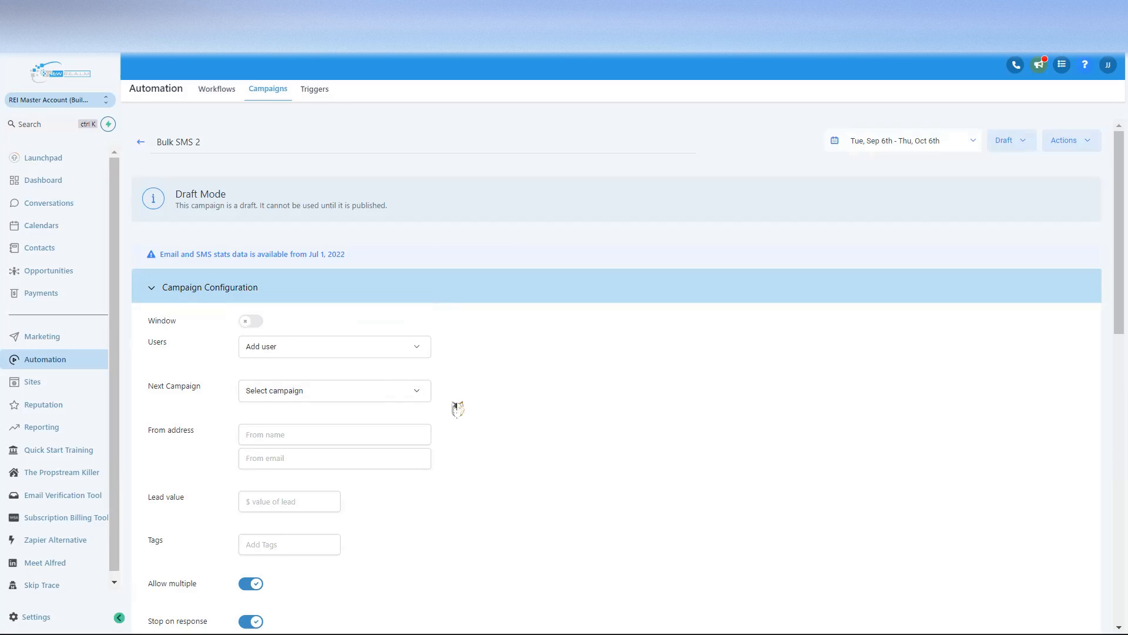
{"action": "left_click", "coordinate": [420, 396]}
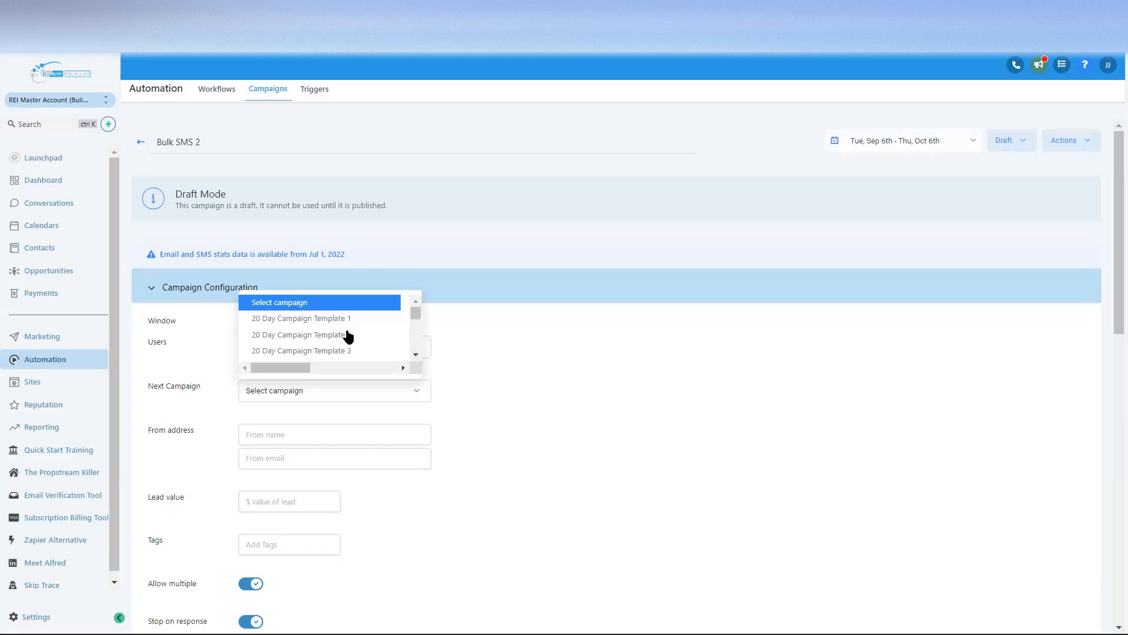
{"action": "left_click", "coordinate": [502, 350]}
Step: Find 'bulk' with Ctrl+F and set Next Campaign to Bulk SMS
{"action": "key", "text": "ctrl+f"}
{"action": "type", "text": "b"}
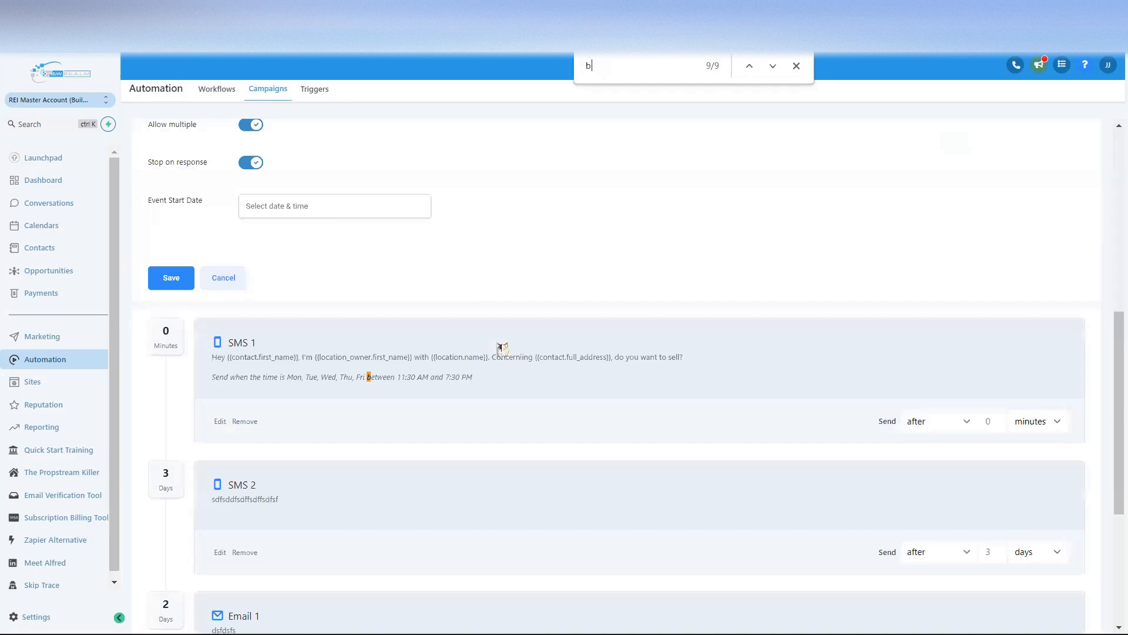
{"action": "scroll", "coordinate": [319, 233], "scroll_direction": "up", "scroll_amount": 6}
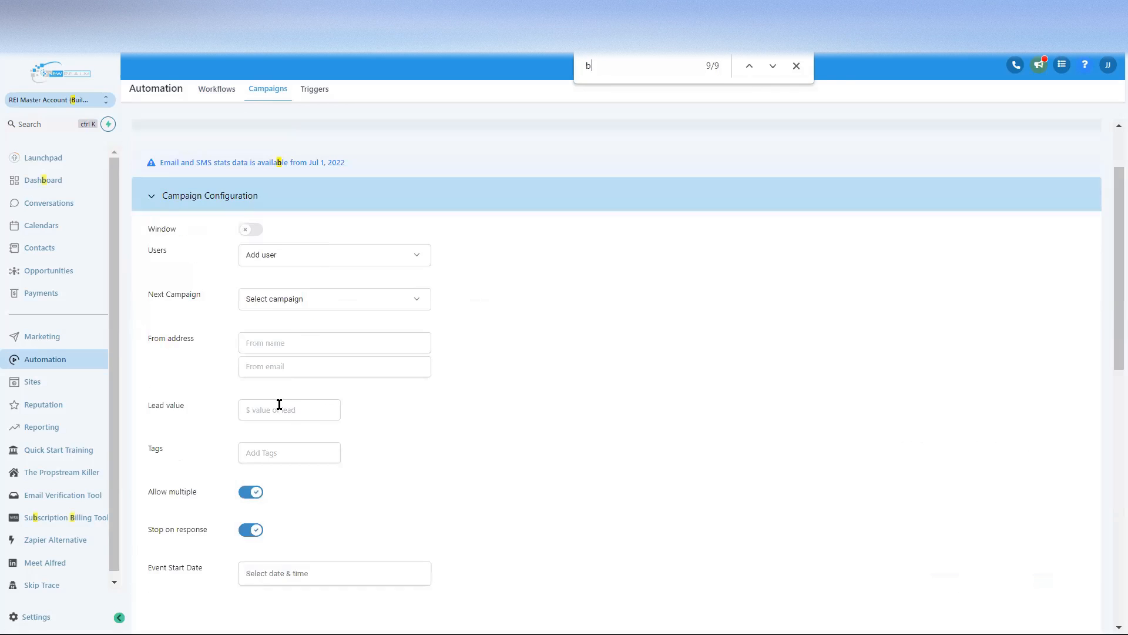
{"action": "left_click", "coordinate": [349, 301]}
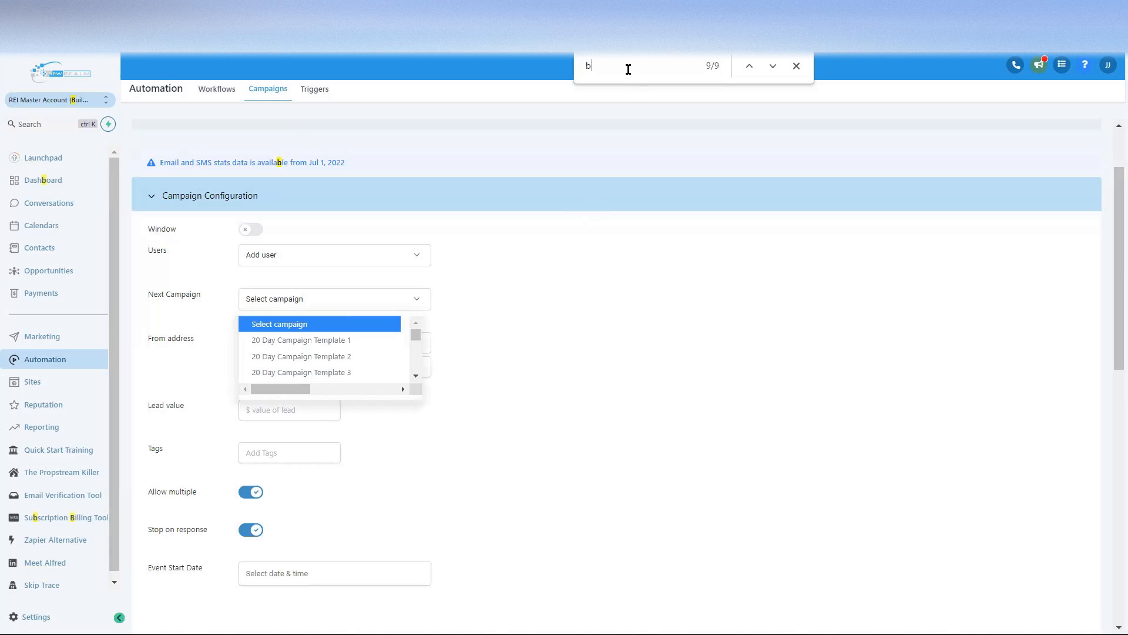
{"action": "type", "text": "ulk"}
{"action": "left_click", "coordinate": [776, 67]}
{"action": "left_click", "coordinate": [774, 66]}
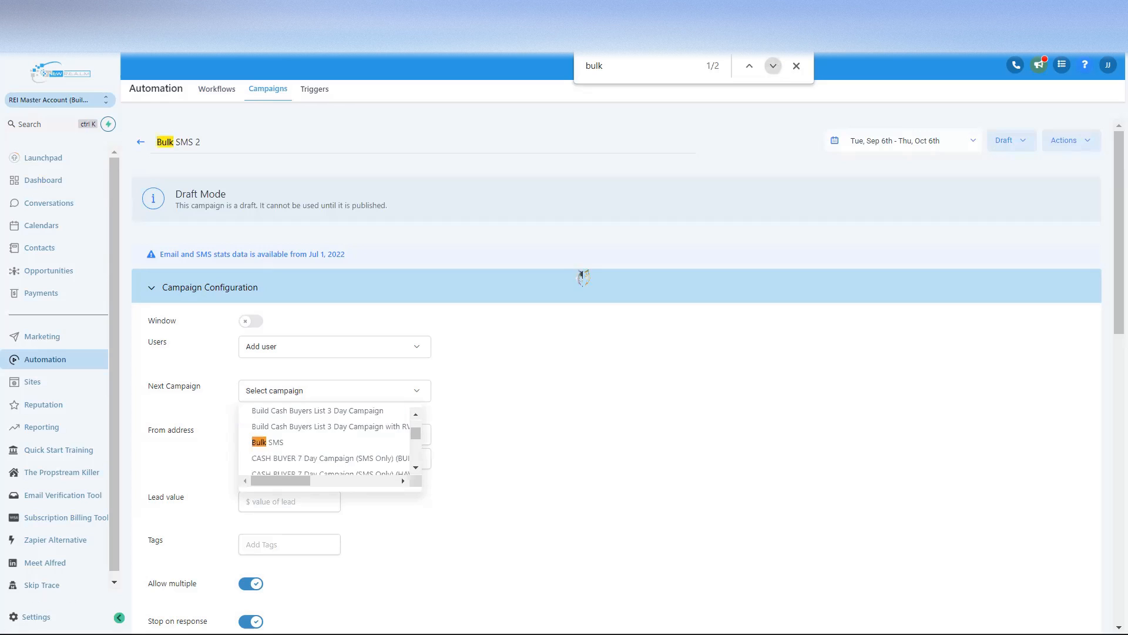
{"action": "left_click", "coordinate": [278, 448]}
{"action": "scroll", "coordinate": [506, 368], "scroll_direction": "down", "scroll_amount": 1}
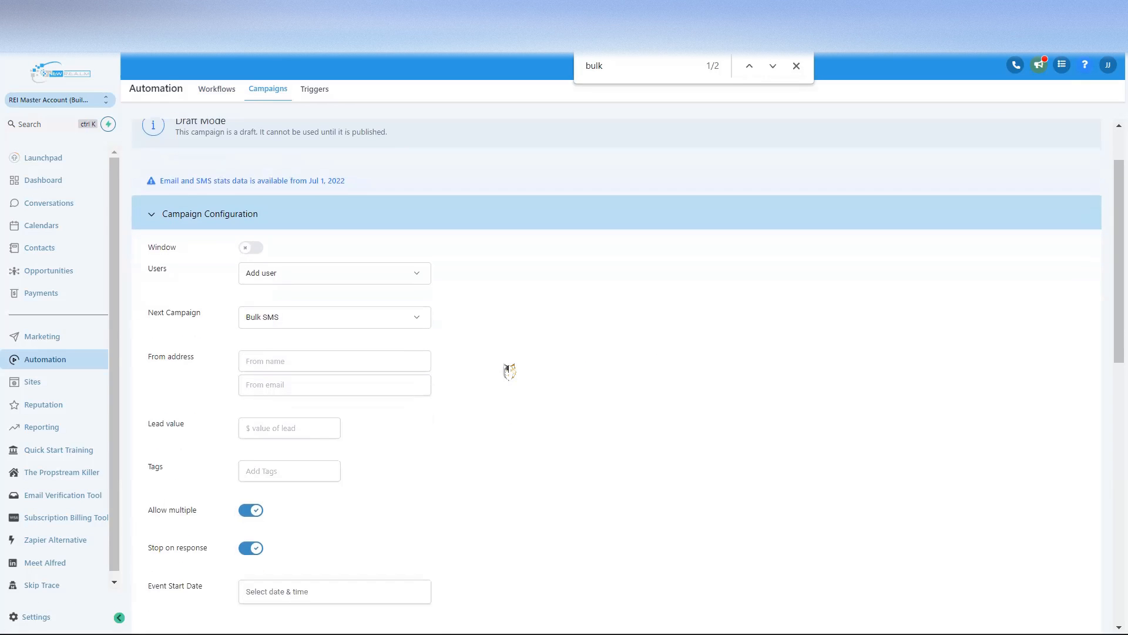
{"action": "scroll", "coordinate": [370, 344], "scroll_direction": "down", "scroll_amount": 2}
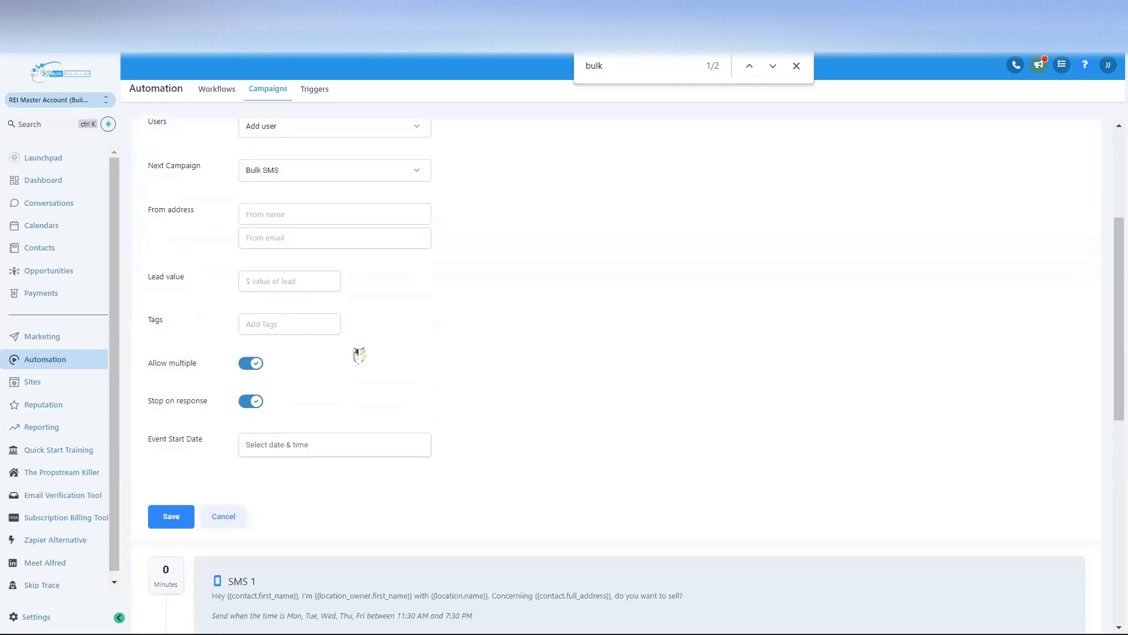
{"action": "scroll", "coordinate": [376, 350], "scroll_direction": "down", "scroll_amount": 7}
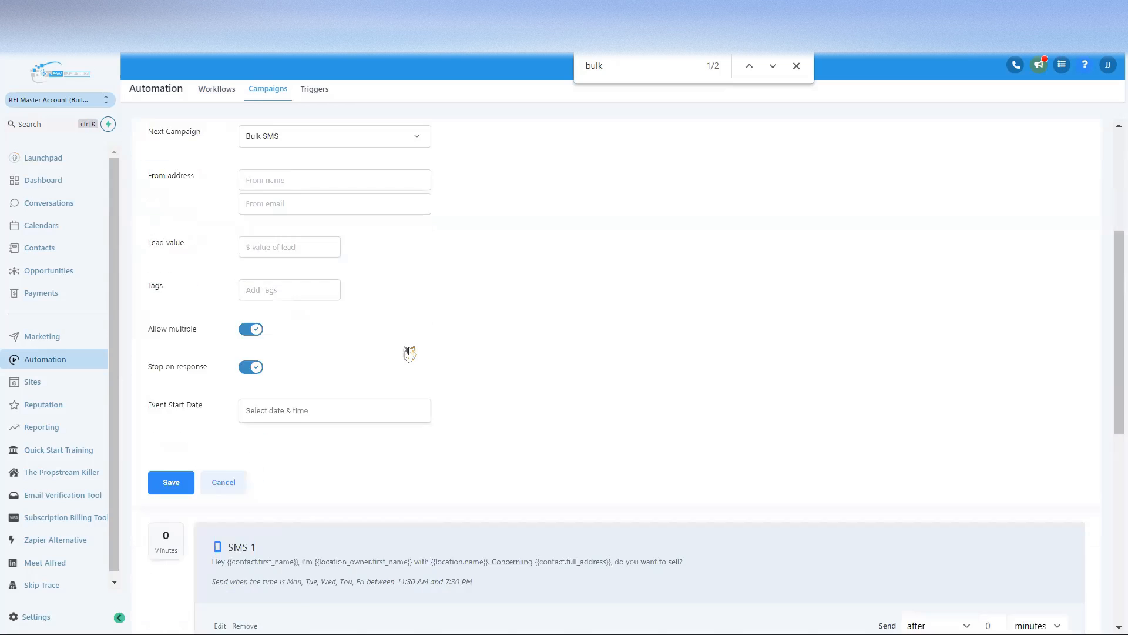
{"action": "scroll", "coordinate": [358, 459], "scroll_direction": "up", "scroll_amount": 2}
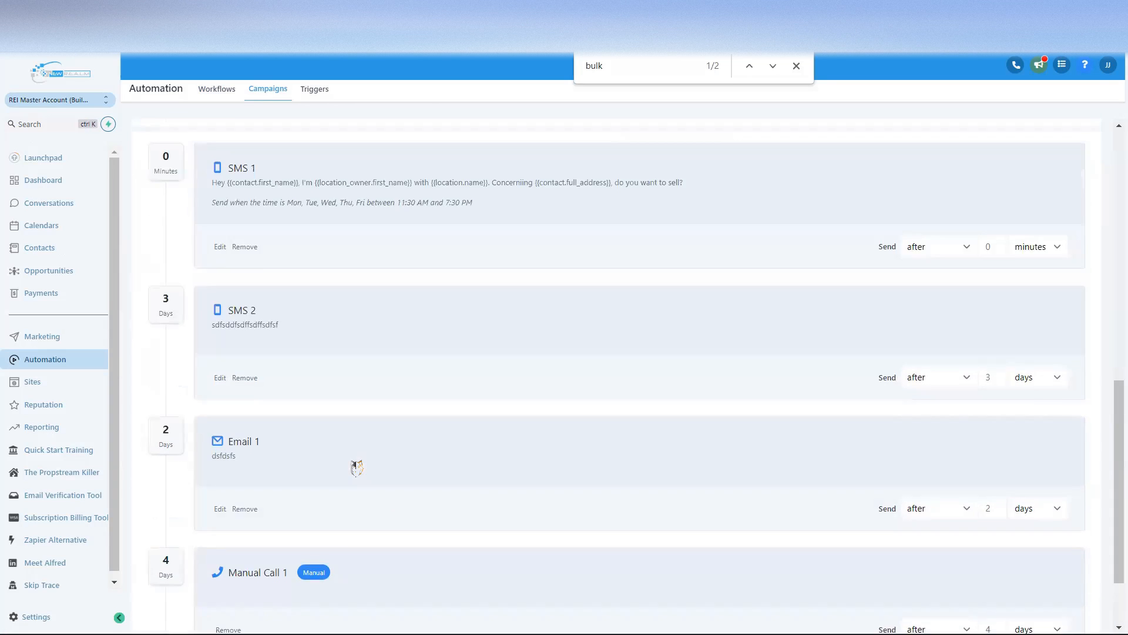
{"action": "scroll", "coordinate": [355, 463], "scroll_direction": "down", "scroll_amount": 2}
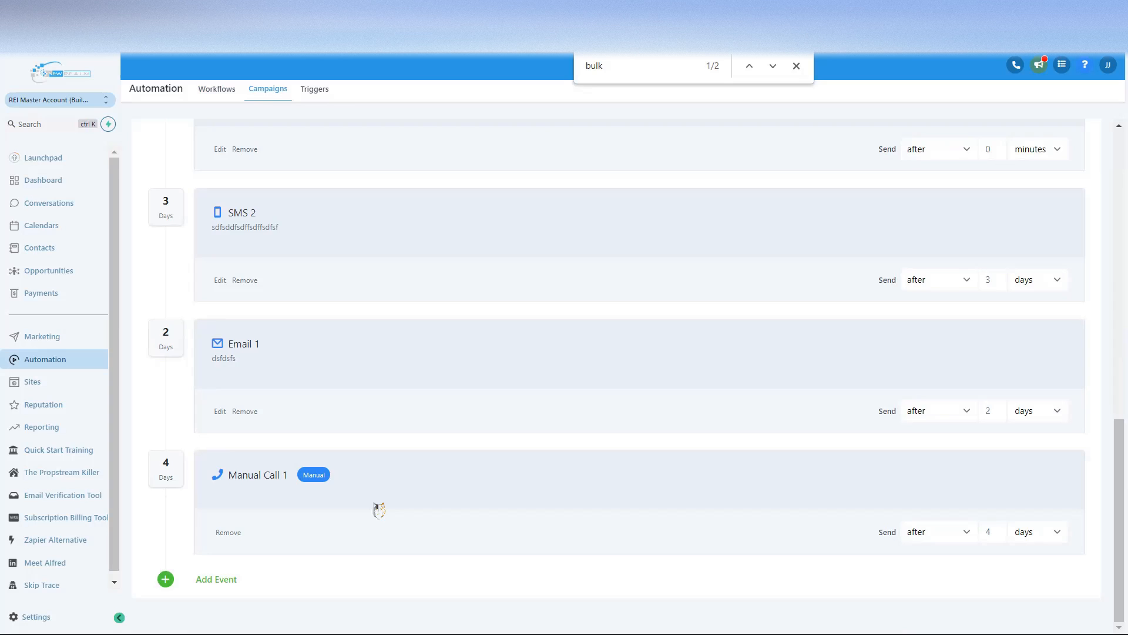
{"action": "scroll", "coordinate": [379, 510], "scroll_direction": "up", "scroll_amount": 3}
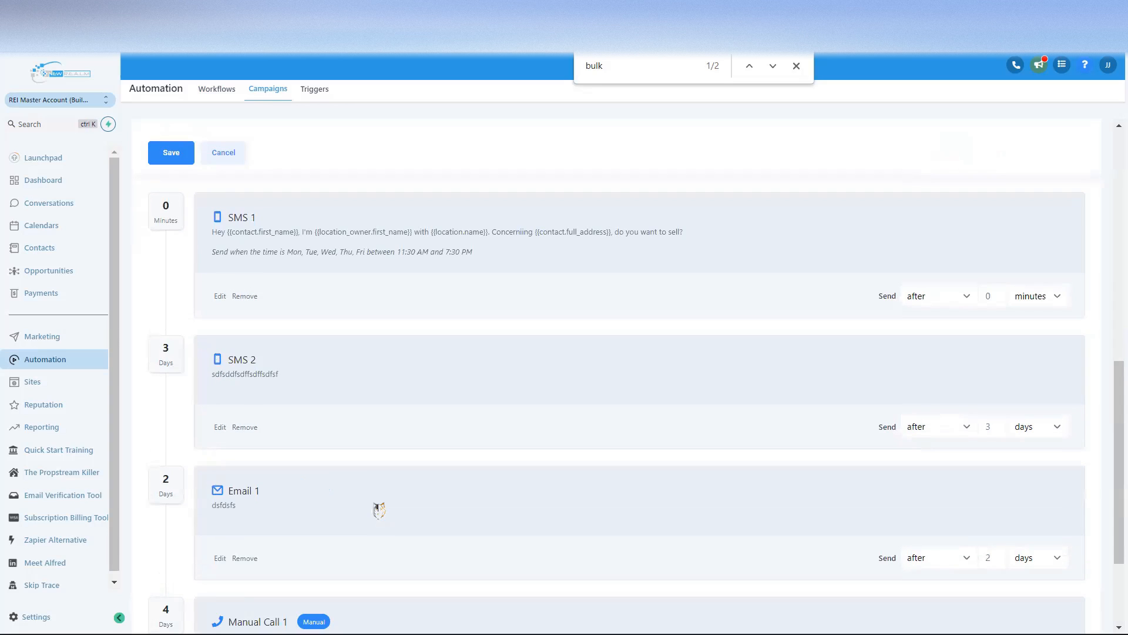
{"action": "scroll", "coordinate": [318, 394], "scroll_direction": "down", "scroll_amount": 3}
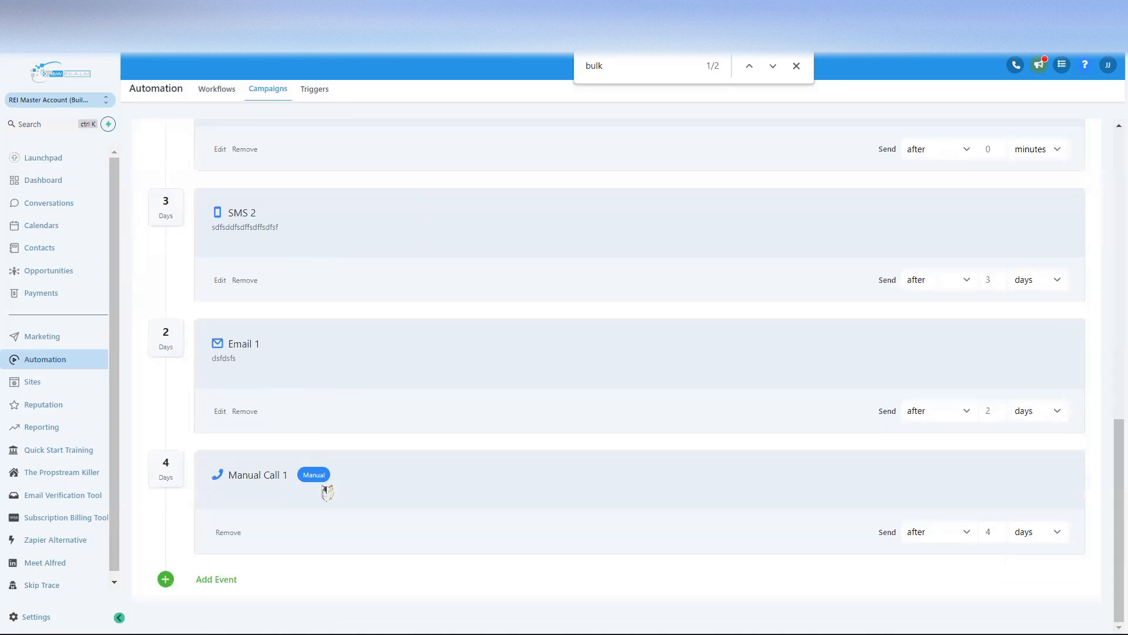
{"action": "scroll", "coordinate": [319, 478], "scroll_direction": "up", "scroll_amount": 6}
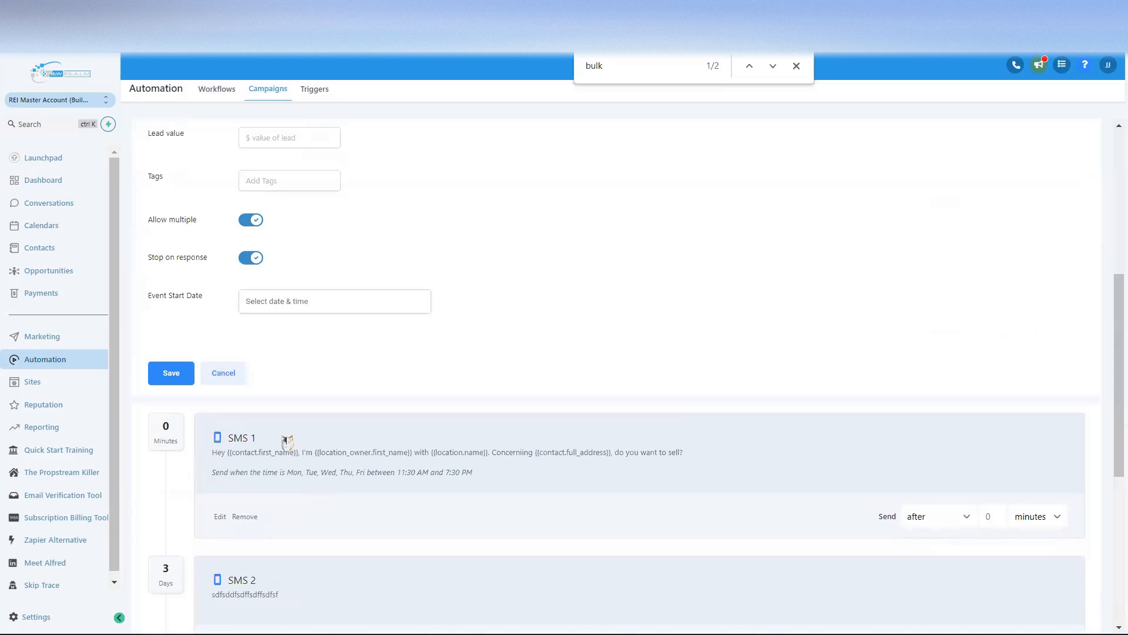
{"action": "scroll", "coordinate": [294, 458], "scroll_direction": "up", "scroll_amount": 6}
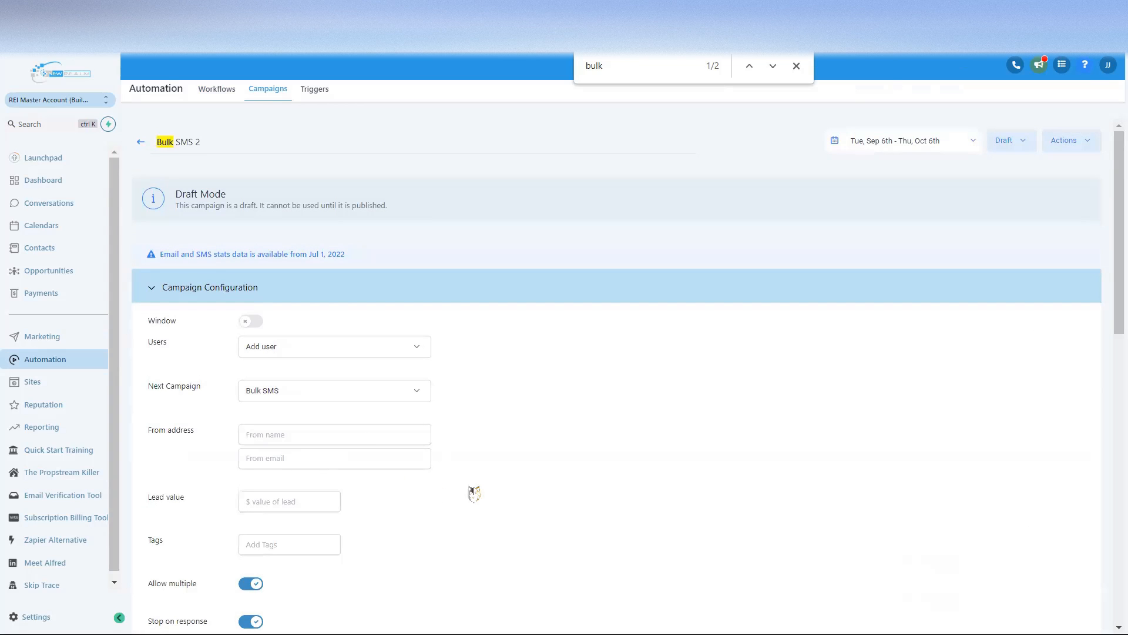